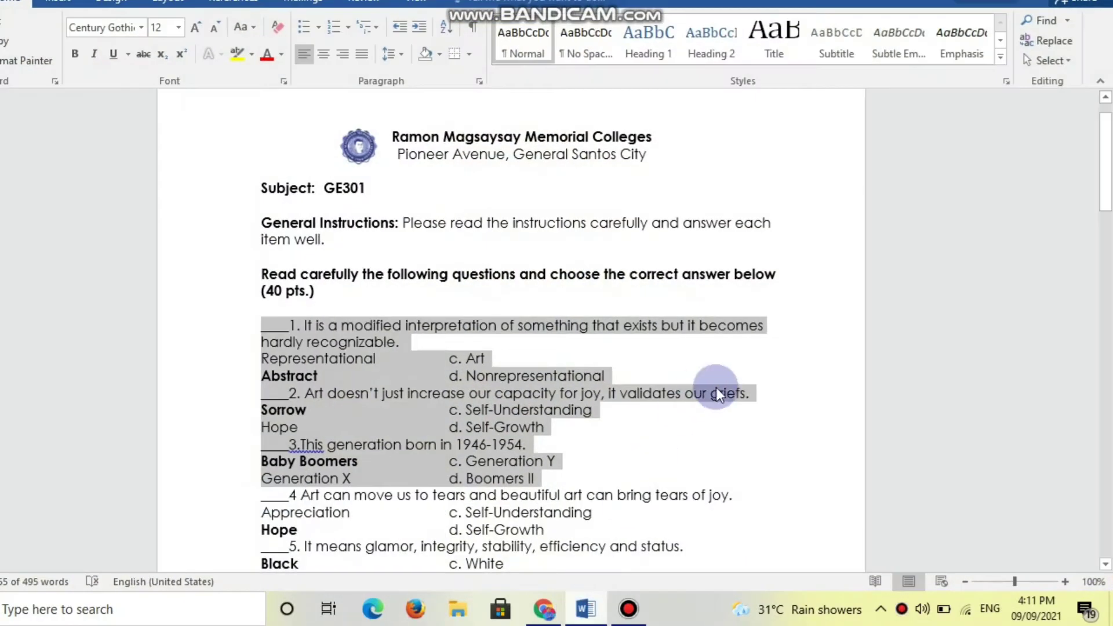
- Create a new blank Word document, Document1
{"action": "left_click", "coordinate": [718, 394]}
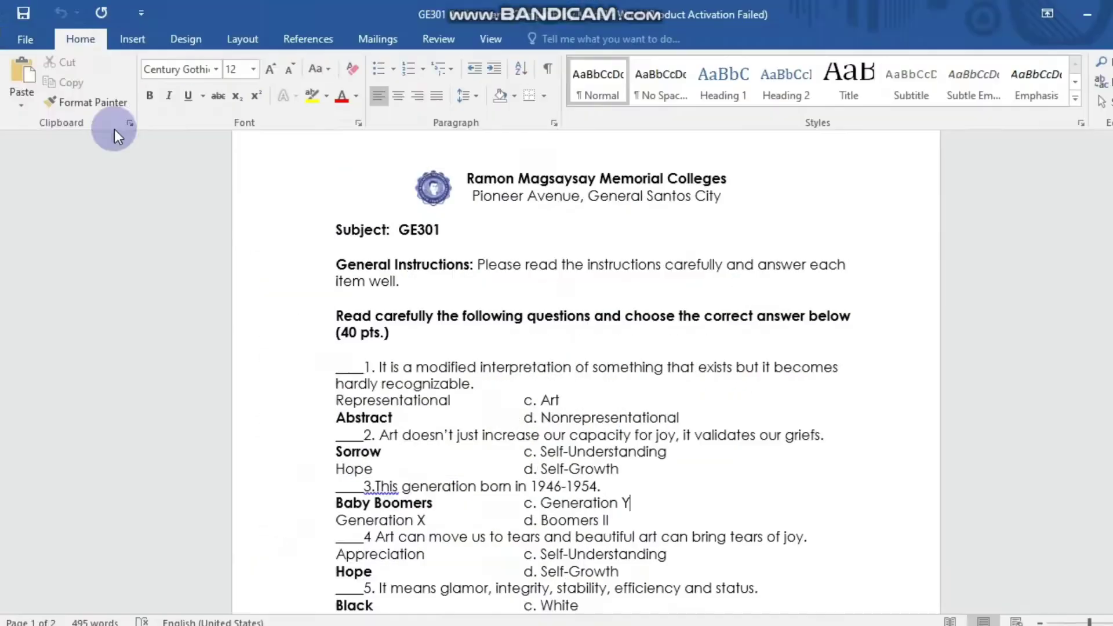
{"action": "left_click", "coordinate": [36, 48]}
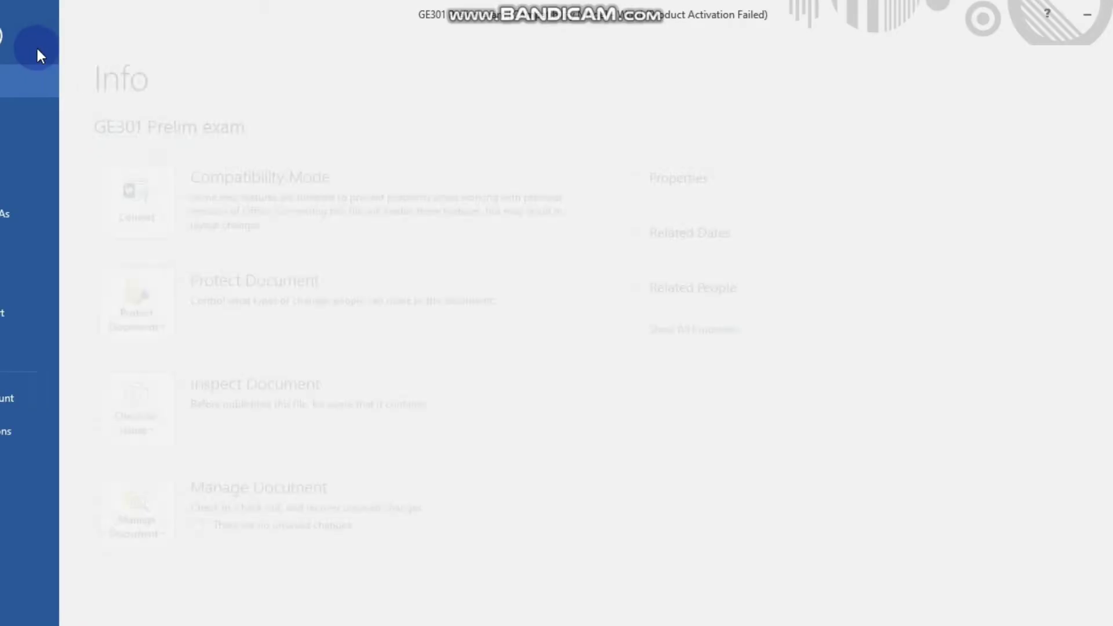
{"action": "left_click", "coordinate": [40, 114]}
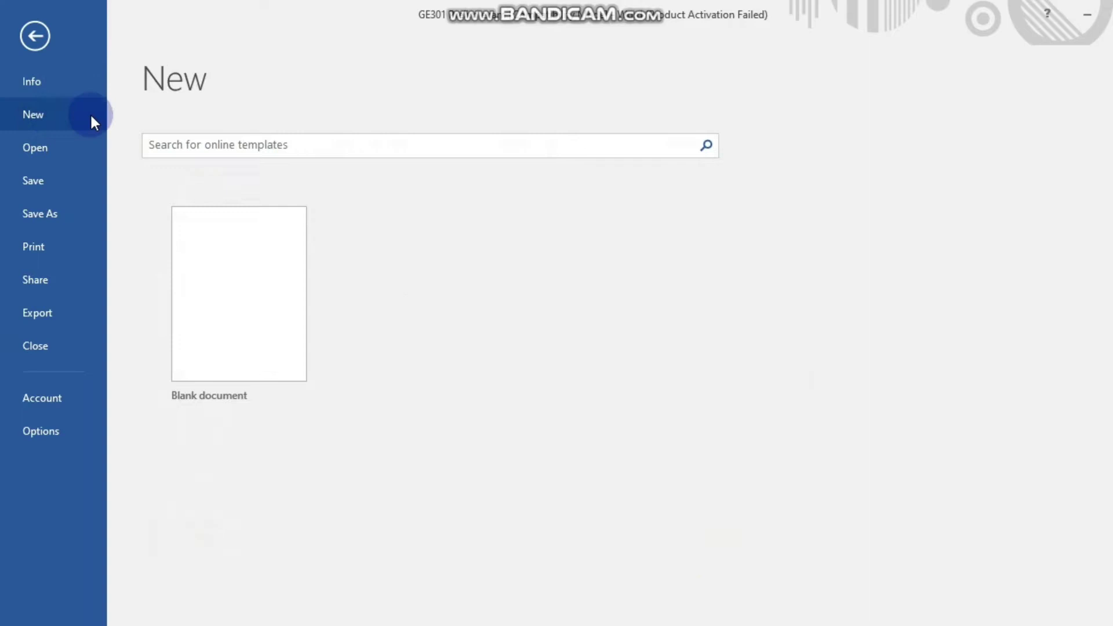
{"action": "left_click", "coordinate": [271, 312]}
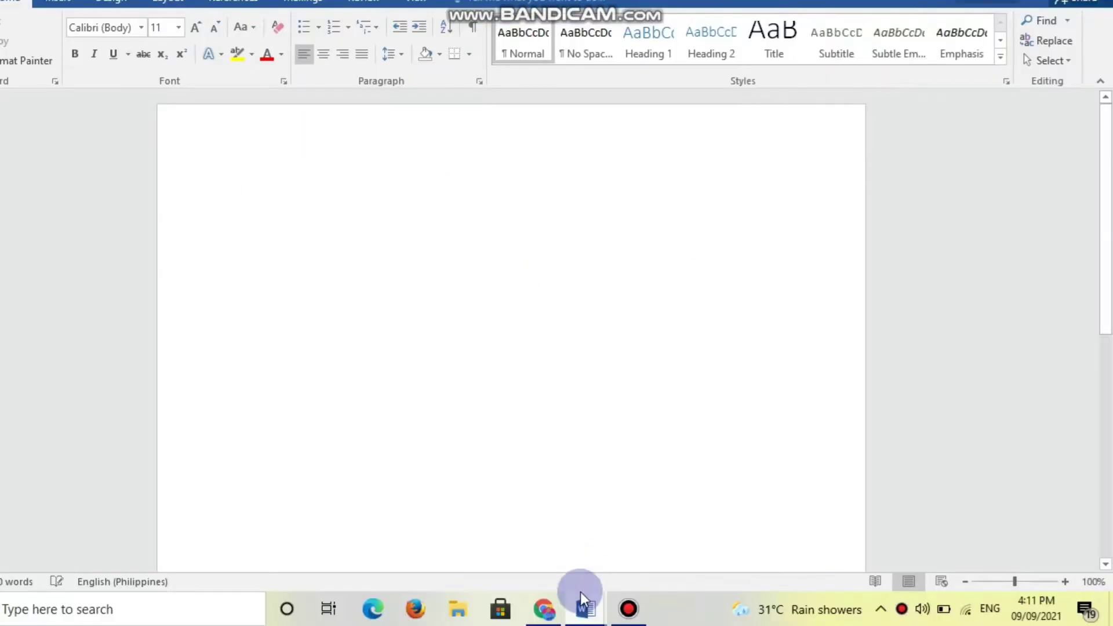
- Select exam questions 1–3 with their choices in the GE301 file and bring them into Document1
{"action": "mouse_move", "coordinate": [582, 605]}
{"action": "left_click", "coordinate": [562, 548]}
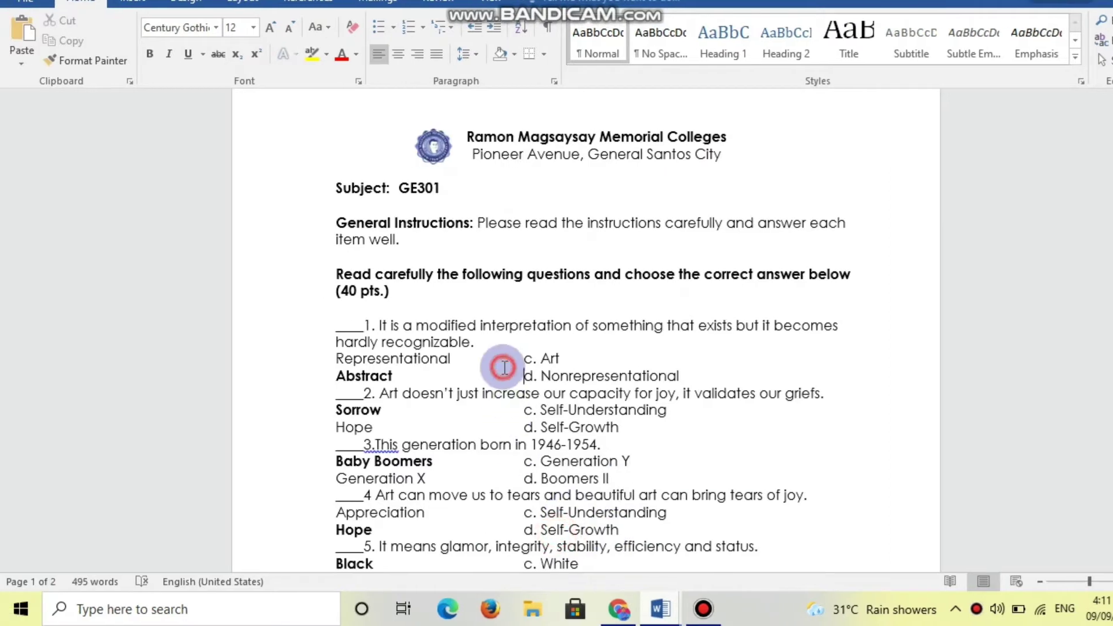
{"action": "left_click_drag", "start_coordinate": [482, 478], "coordinate": [312, 361]}
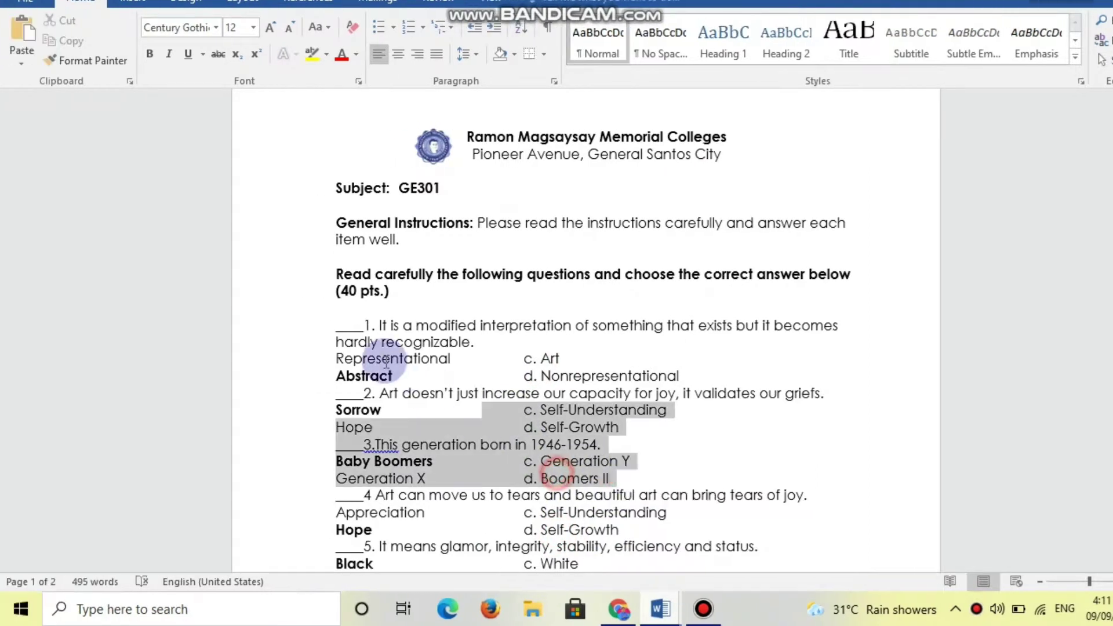
{"action": "left_click_drag", "start_coordinate": [386, 361], "coordinate": [358, 327]}
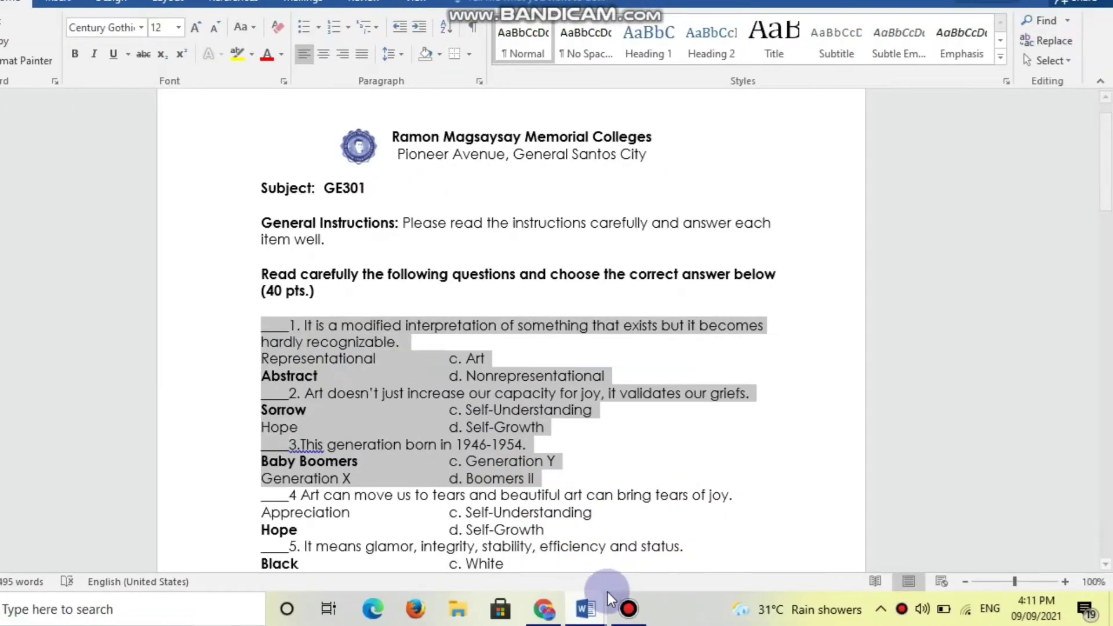
{"action": "mouse_move", "coordinate": [603, 596]}
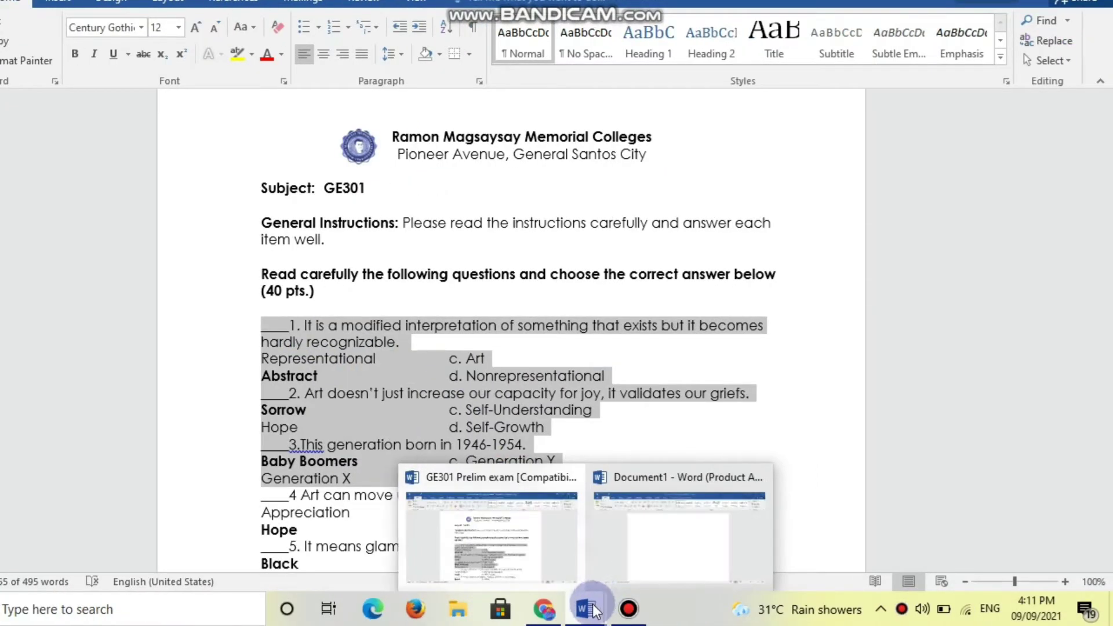
{"action": "left_click", "coordinate": [621, 569]}
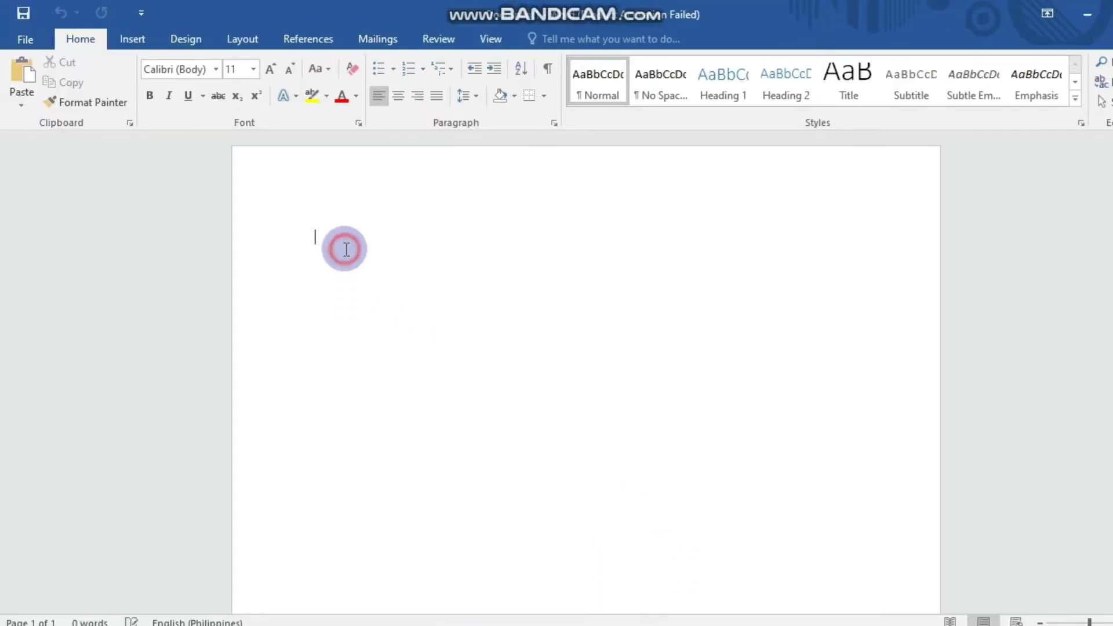
- Strip question 1's number, answer blank and indent, and label Representational as plain-text A
{"action": "left_click", "coordinate": [394, 306]}
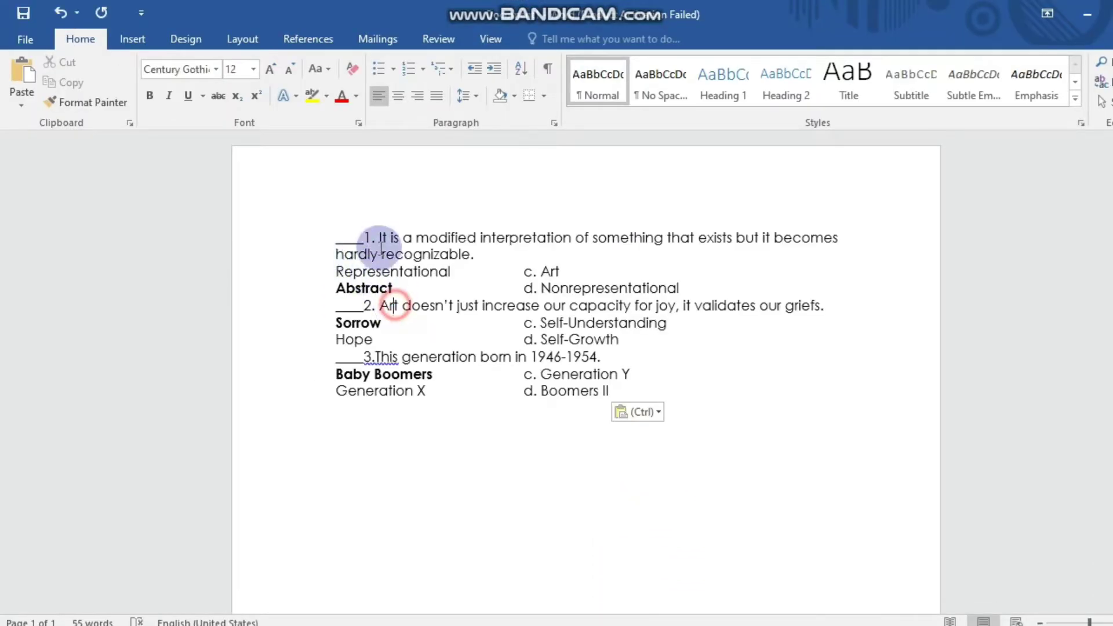
{"action": "left_click", "coordinate": [380, 235]}
{"action": "key", "text": "BackSpace"}
{"action": "key", "text": "BackSpace"}
{"action": "key", "text": "BackSpace"}
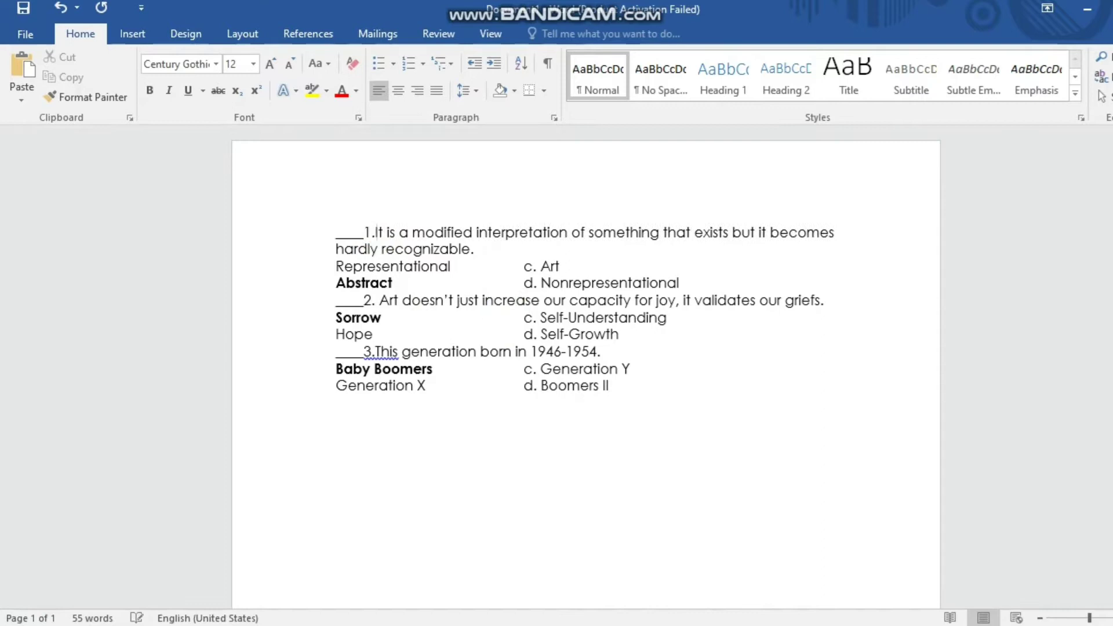
{"action": "key", "text": "BackSpace"}
{"action": "key", "text": "BackSpace"}
{"action": "key", "text": "BackSpace"}
{"action": "key", "text": "BackSpace"}
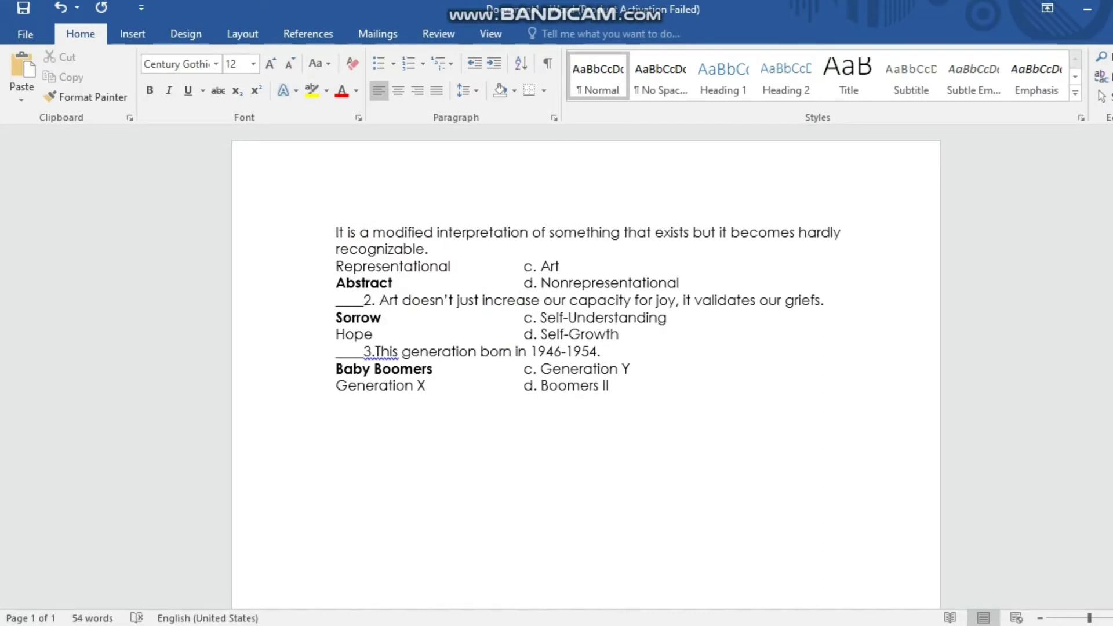
{"action": "left_click", "coordinate": [336, 266]}
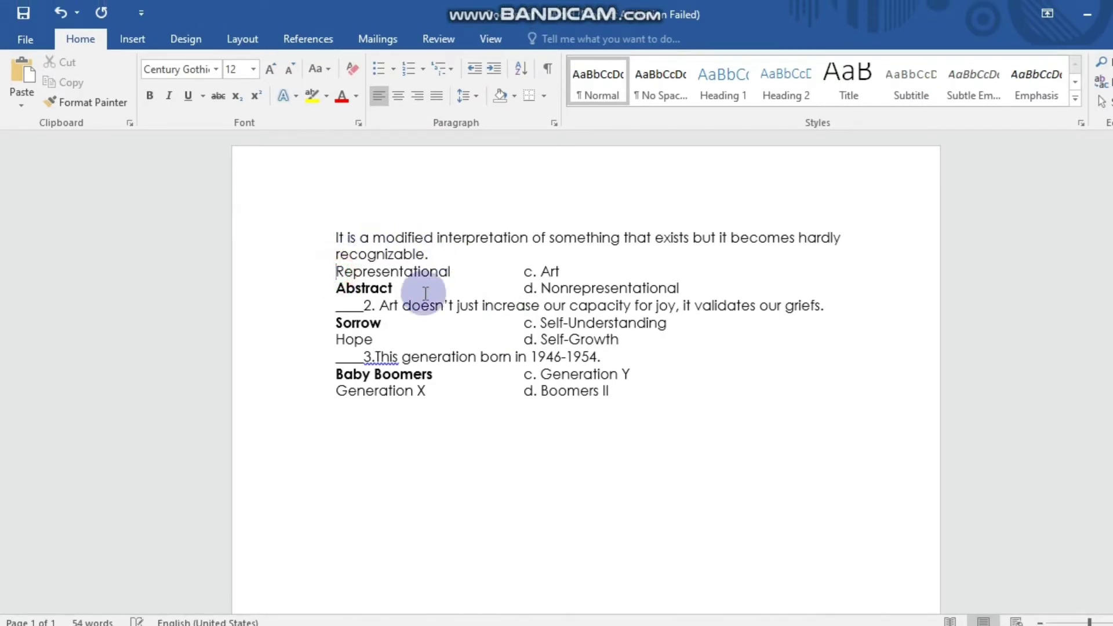
{"action": "type", "text": "A."}
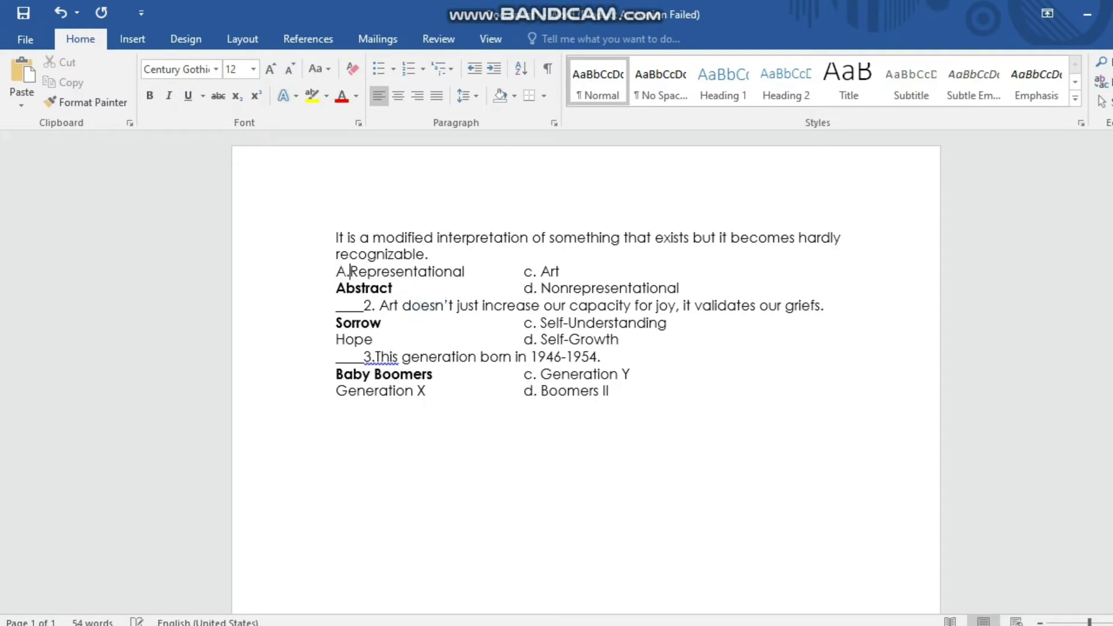
{"action": "left_click", "coordinate": [471, 270]}
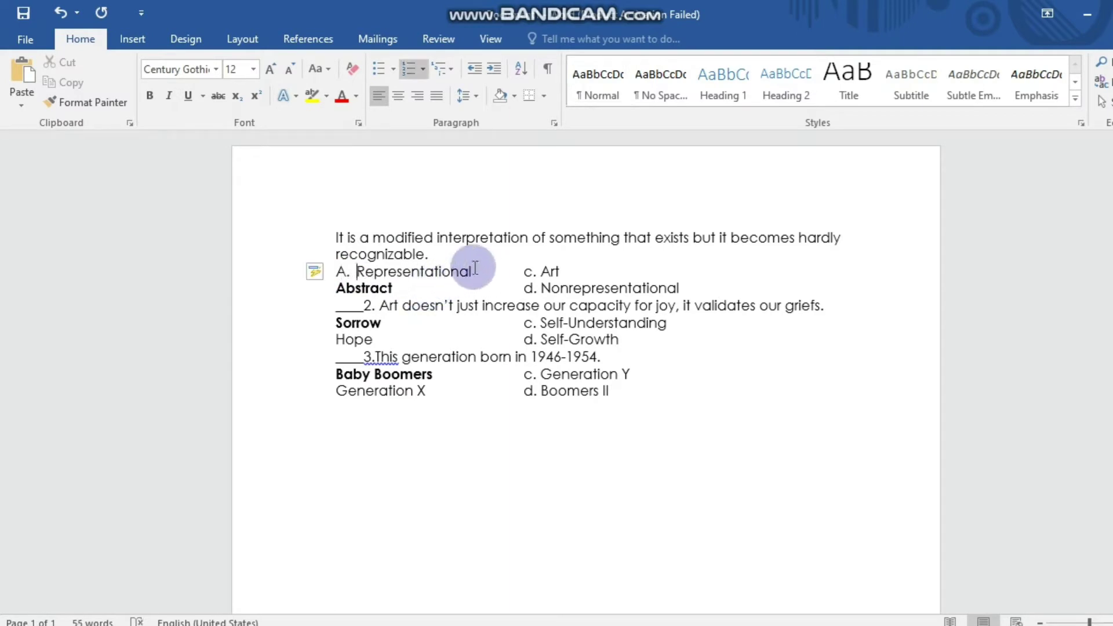
{"action": "key", "text": "Return"}
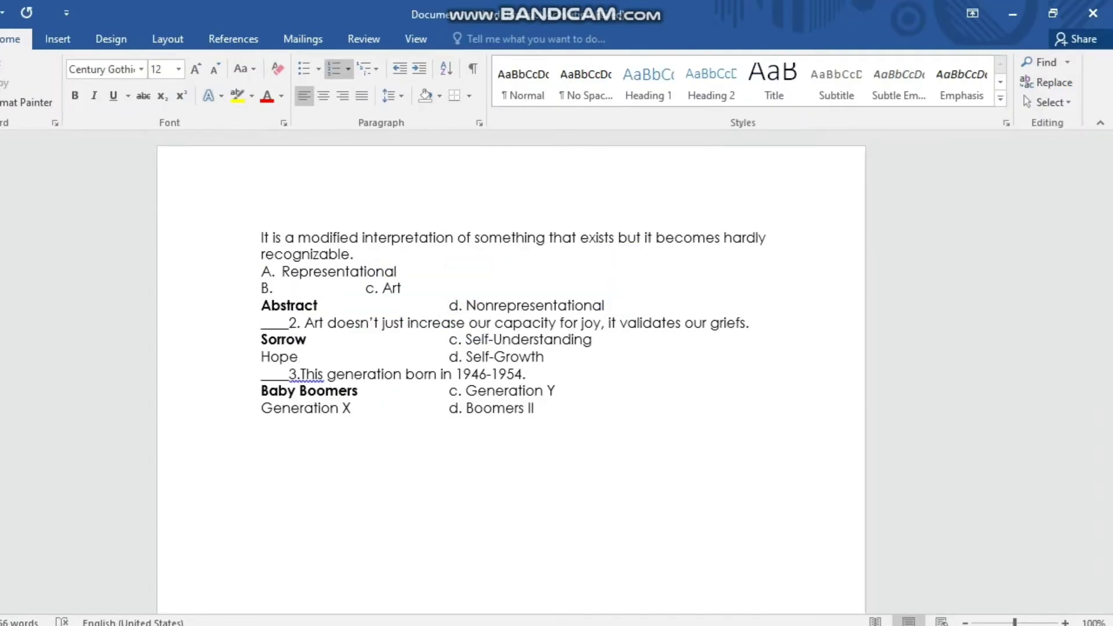
{"action": "key", "text": "BackSpace"}
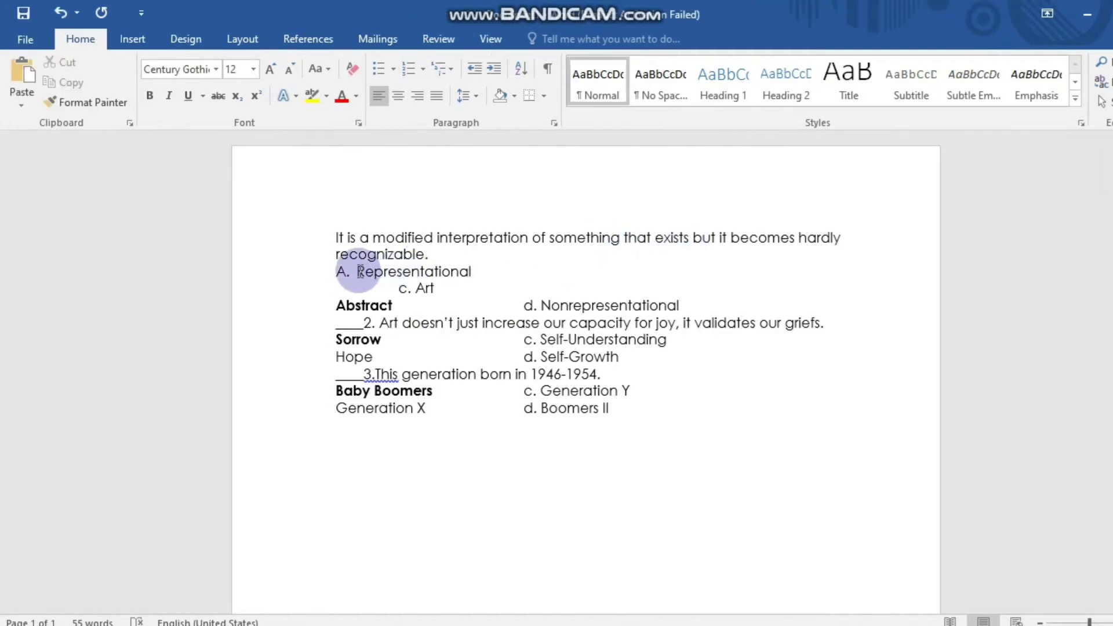
{"action": "left_click", "coordinate": [359, 272]}
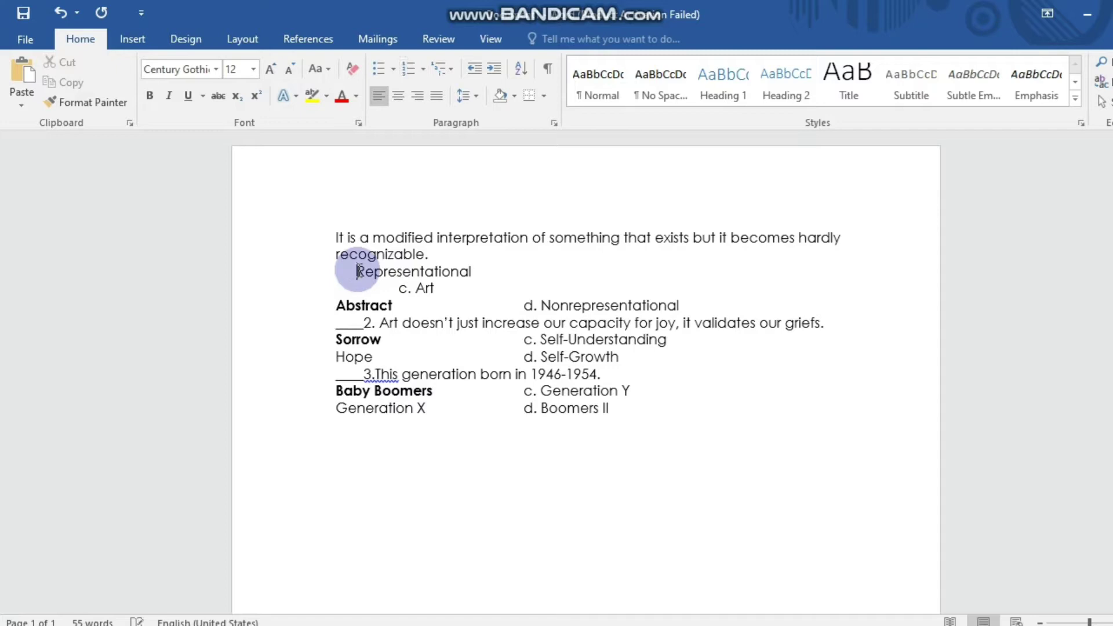
{"action": "key", "text": "BackSpace"}
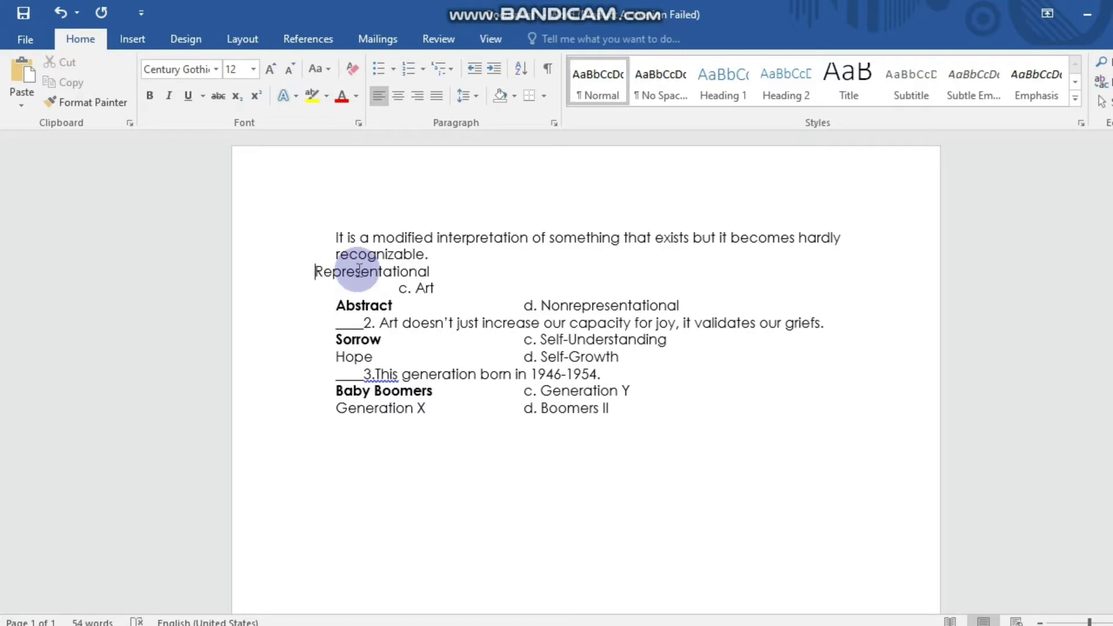
{"action": "type", "text": "A."}
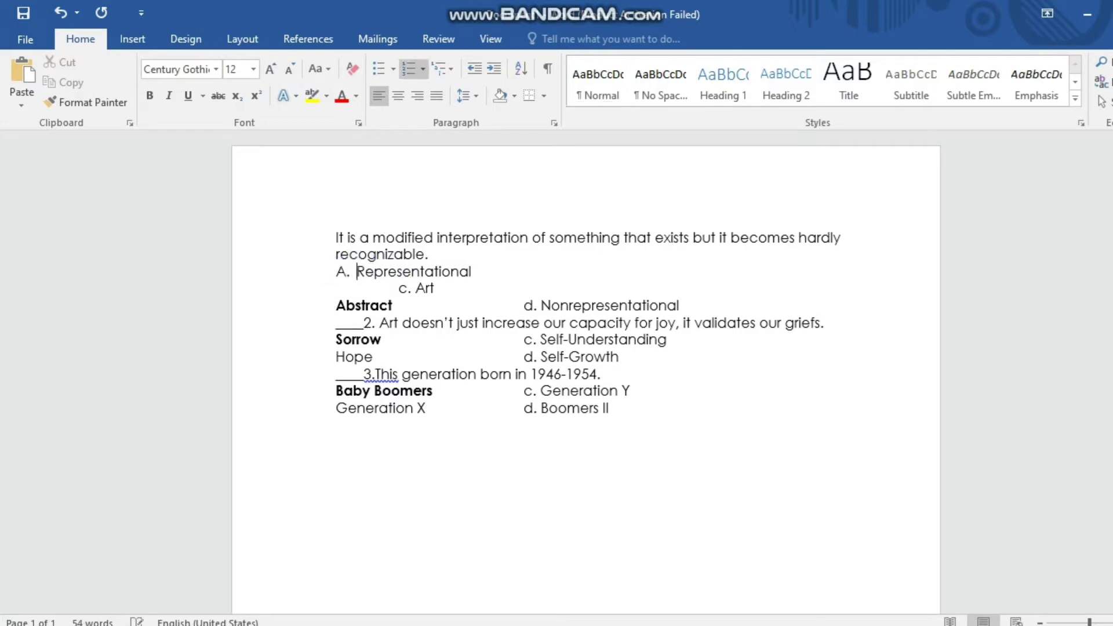
{"action": "key", "text": "ctrl+z"}
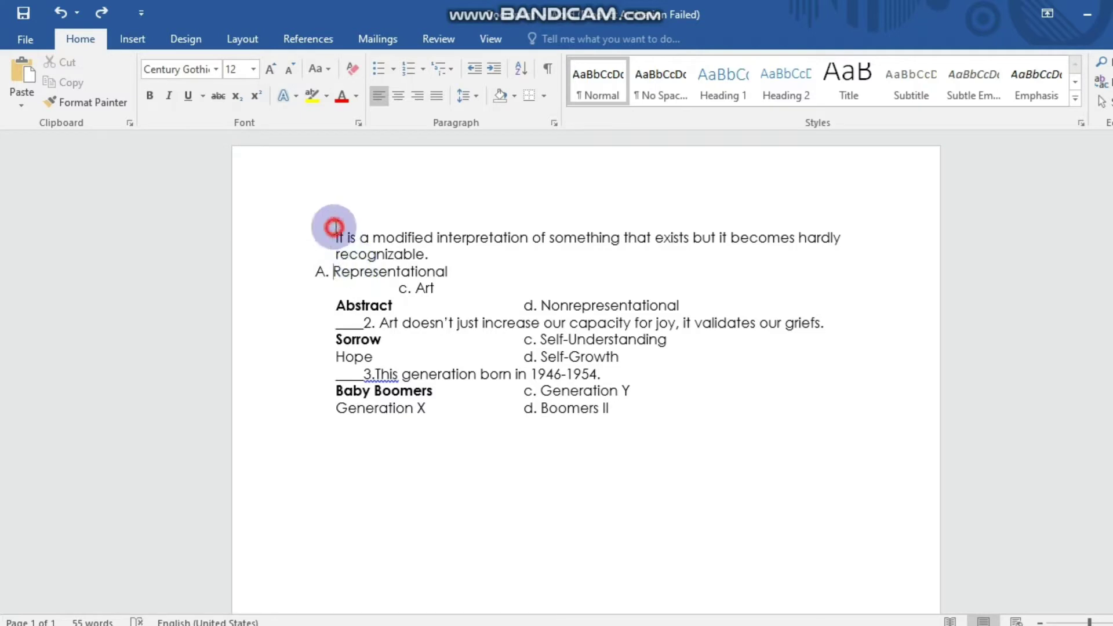
{"action": "left_click", "coordinate": [334, 227]}
{"action": "key", "text": "BackSpace"}
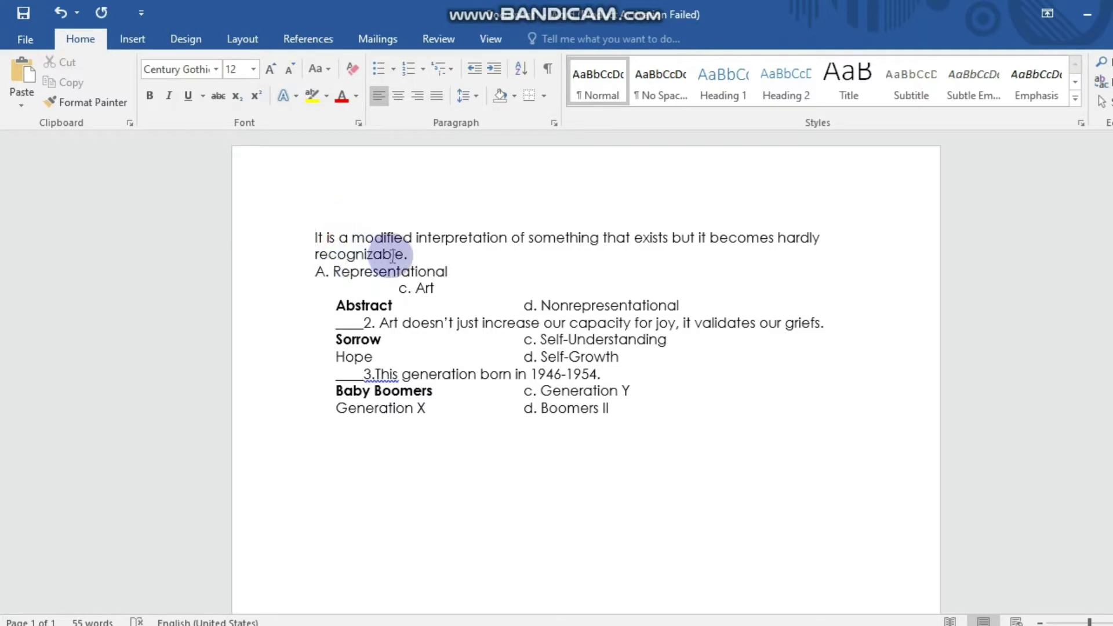
- Relabel Art as B., Abstract as C., and Nonrepresentational as D., each on its own line
{"action": "left_click", "coordinate": [417, 287]}
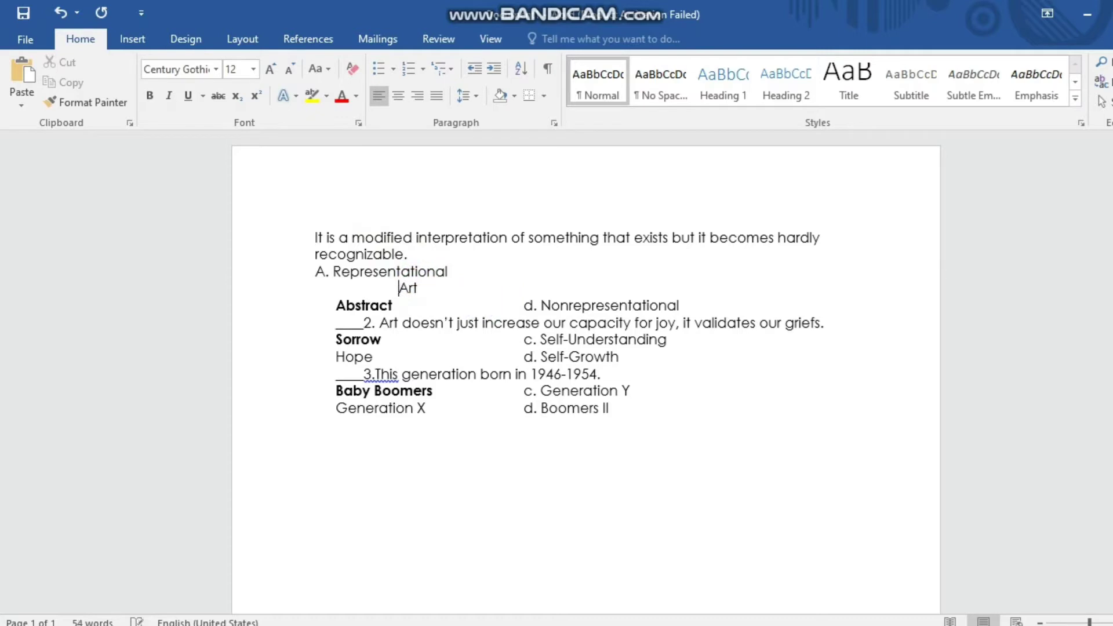
{"action": "left_click", "coordinate": [480, 298]}
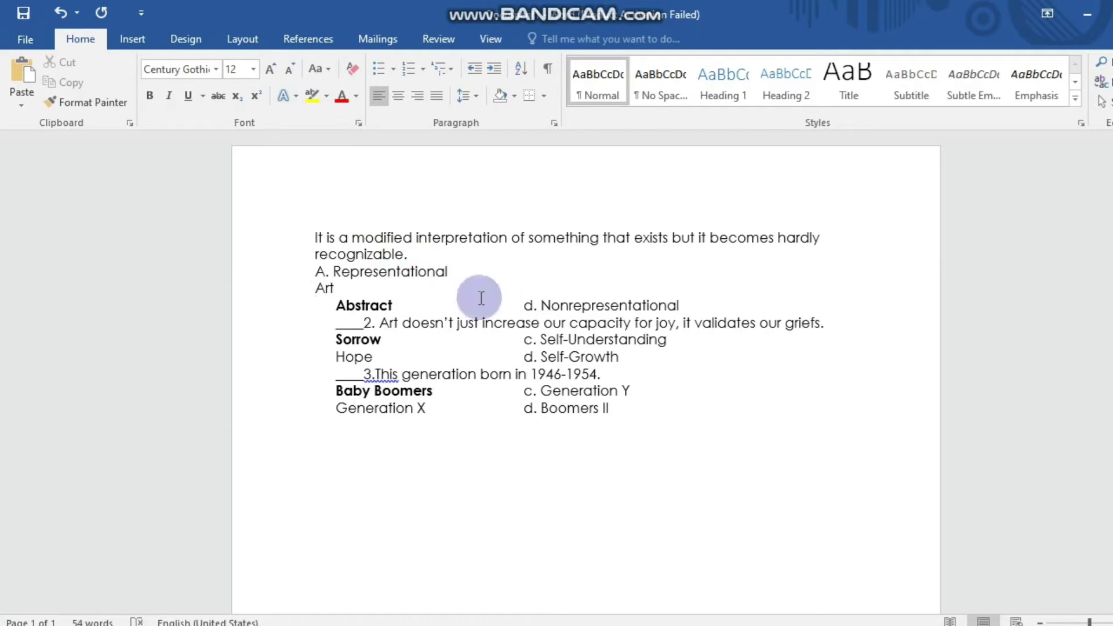
{"action": "type", "text": "B."}
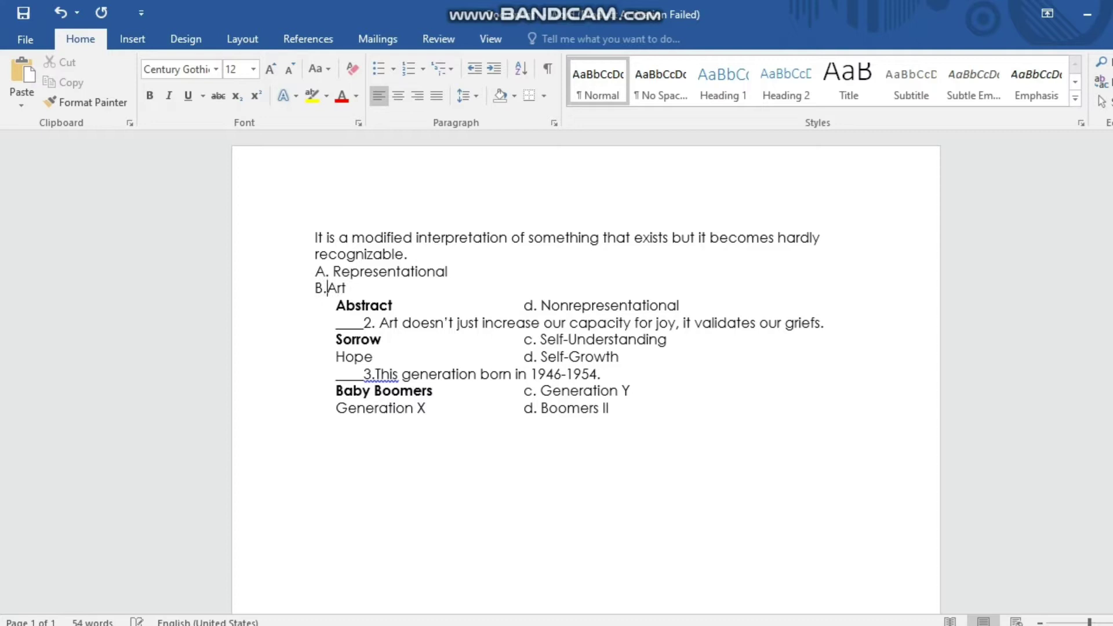
{"action": "left_click", "coordinate": [338, 308]}
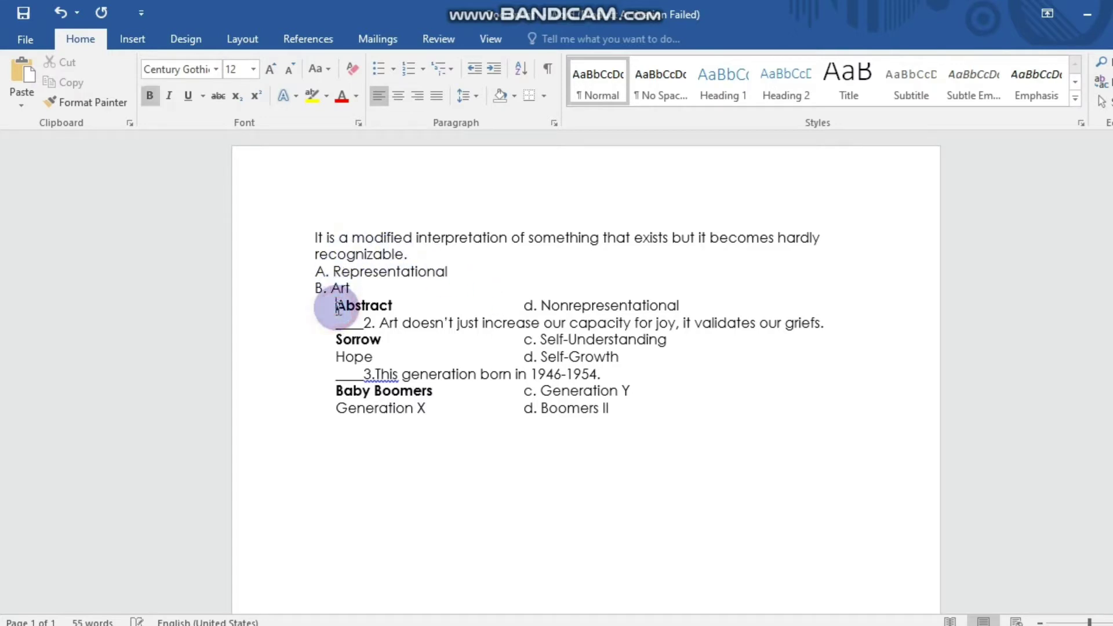
{"action": "type", "text": "C."}
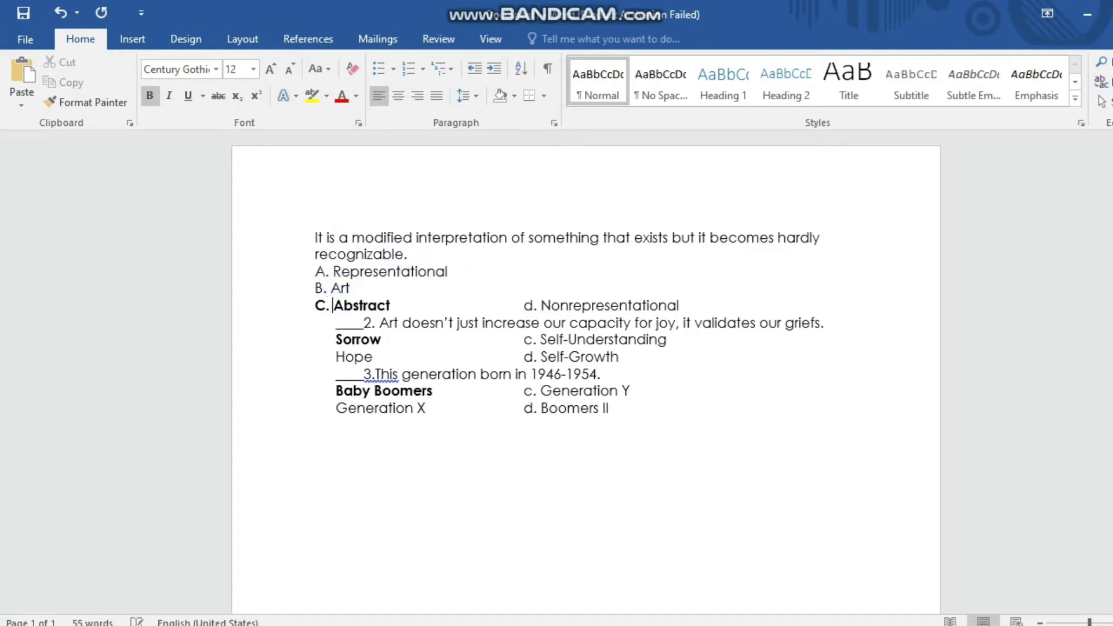
{"action": "left_click", "coordinate": [543, 306]}
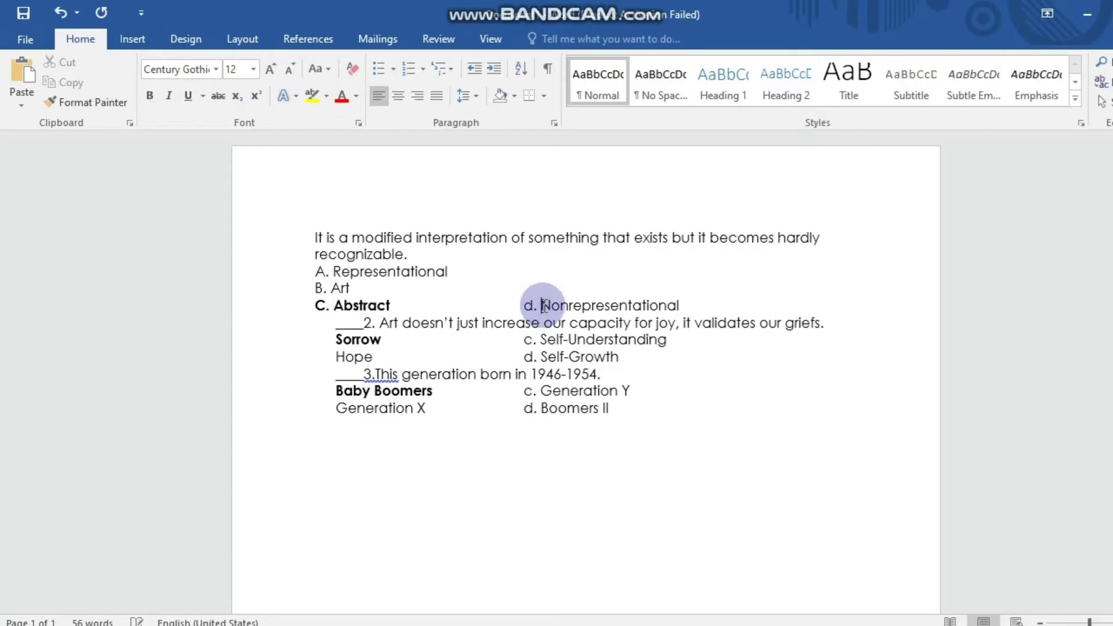
{"action": "key", "text": "BackSpace"}
{"action": "key", "text": "BackSpace"}
{"action": "key", "text": "BackSpace"}
{"action": "key", "text": "Return"}
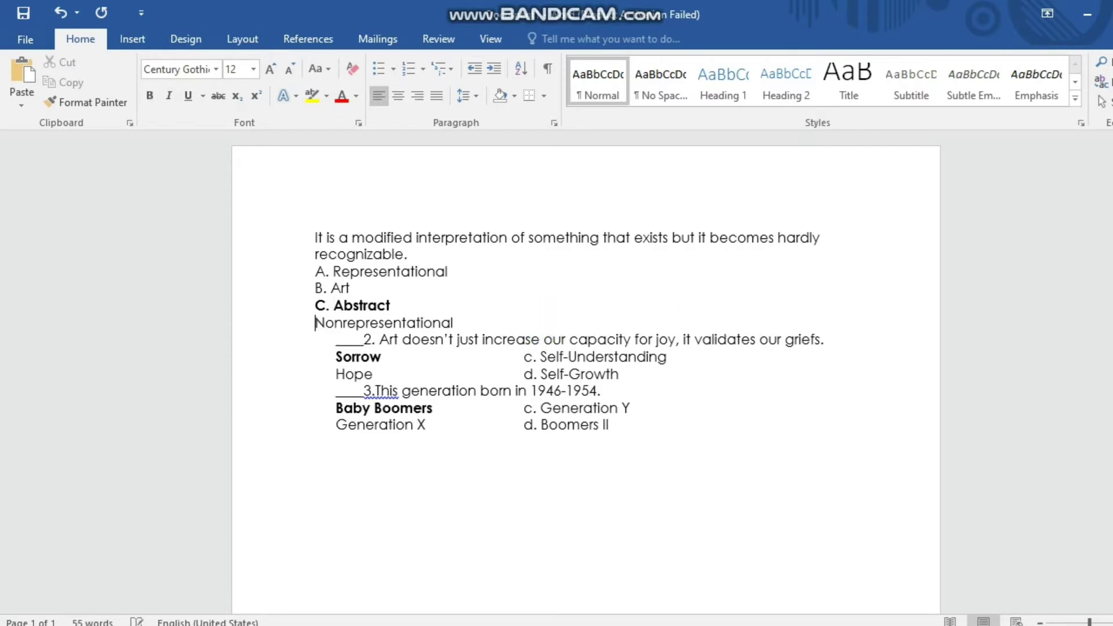
{"action": "type", "text": "D."}
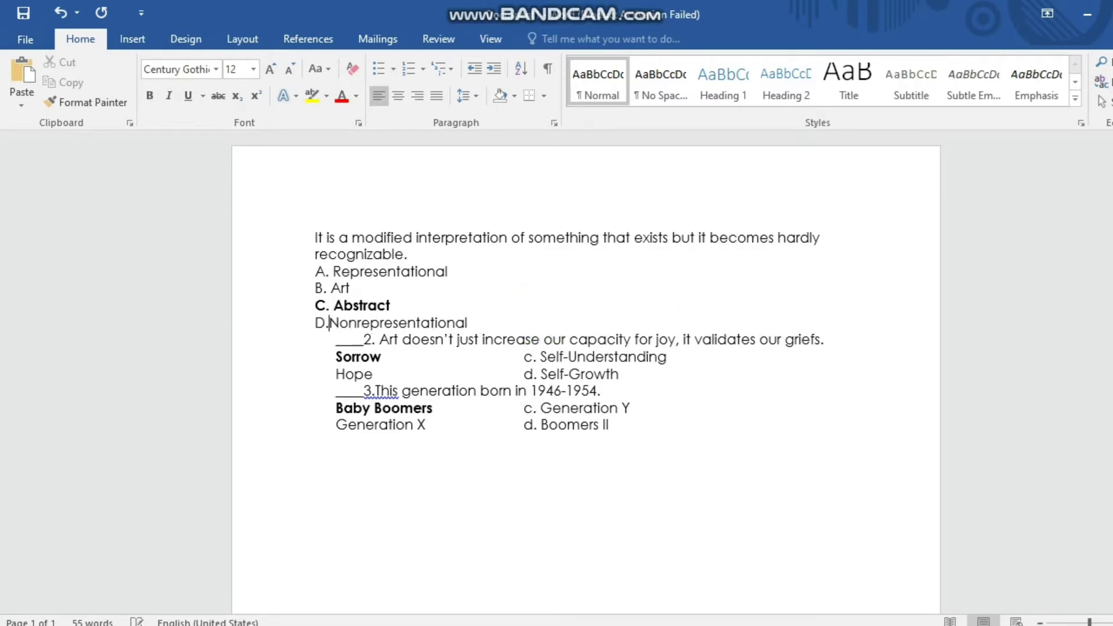
- Unbold C. Abstract and add the line 'ANSWER: C' below the choices
{"action": "left_click_drag", "start_coordinate": [445, 306], "coordinate": [315, 304]}
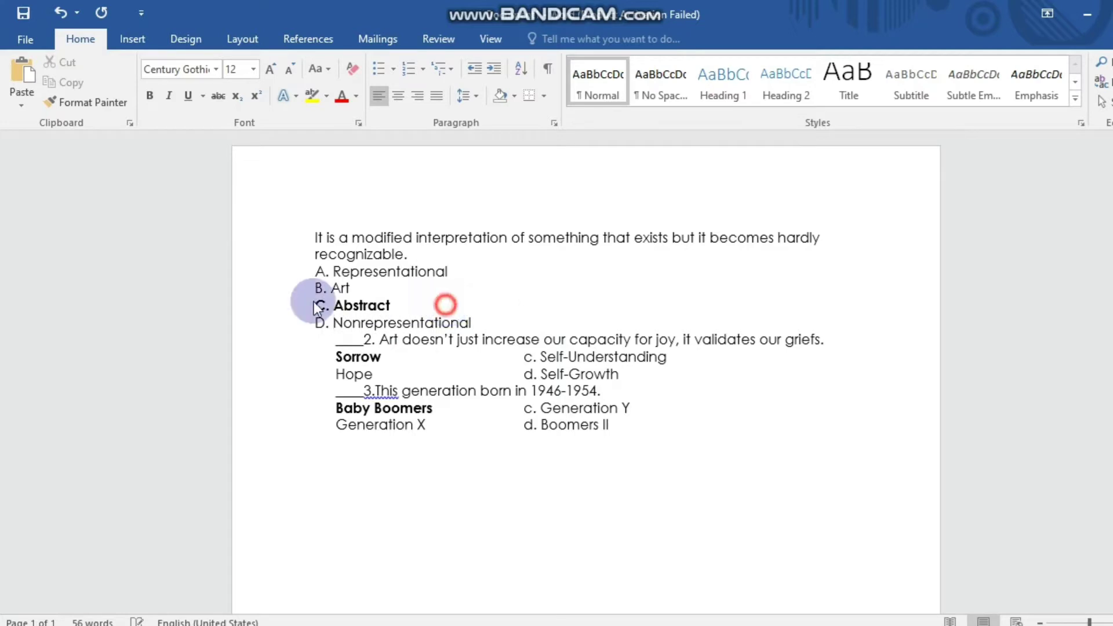
{"action": "left_click", "coordinate": [152, 95]}
{"action": "left_click", "coordinate": [483, 323]}
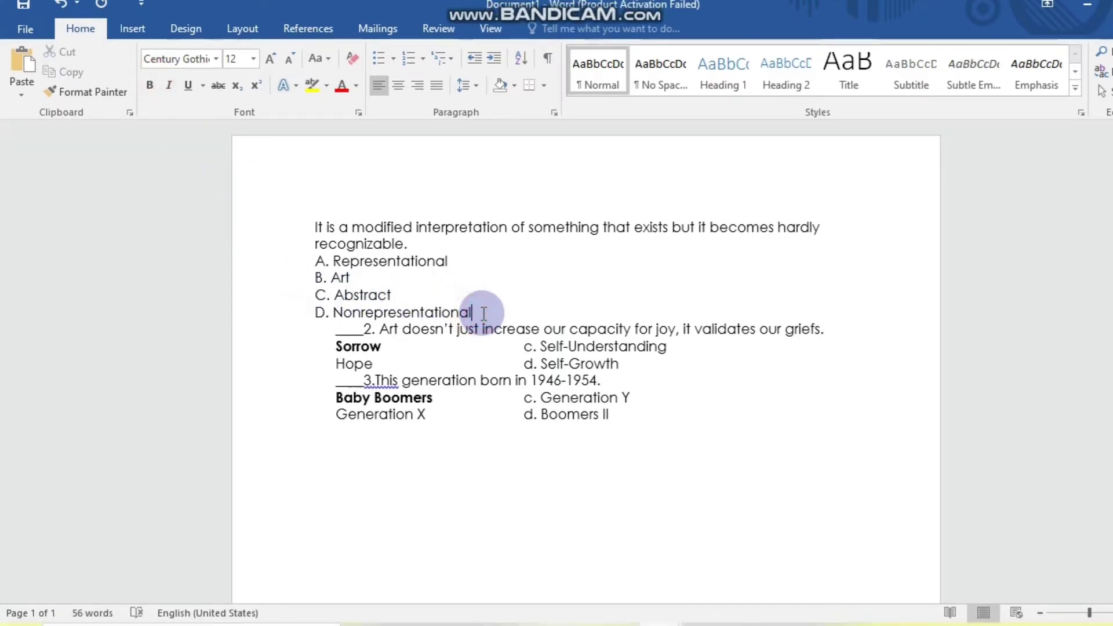
{"action": "key", "text": "Return"}
{"action": "type", "text": "ANSWE"}
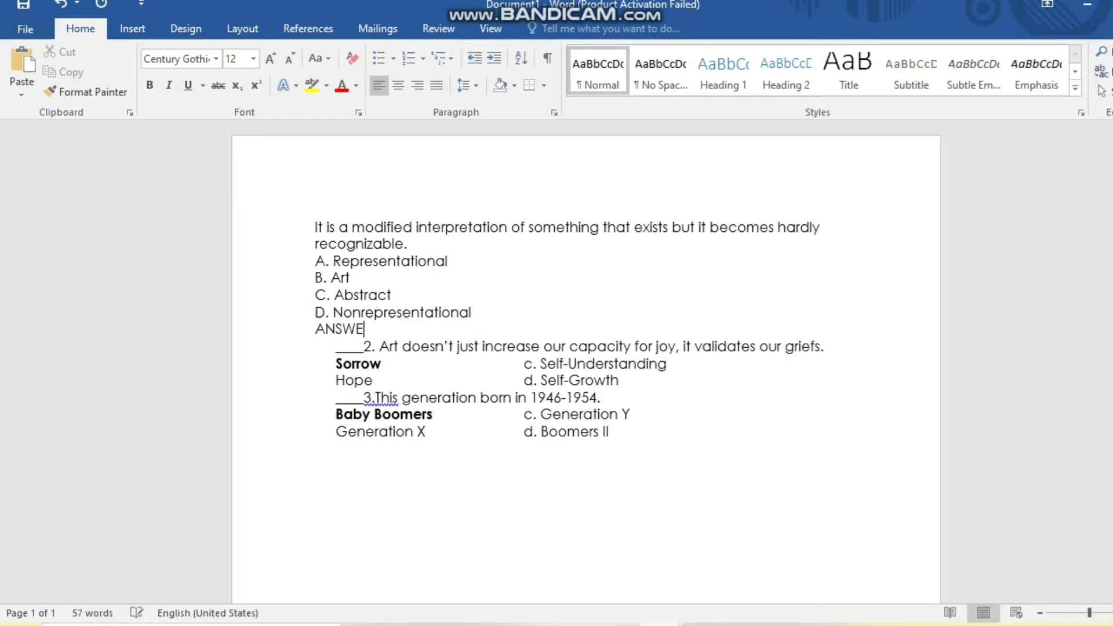
{"action": "type", "text": "R:"}
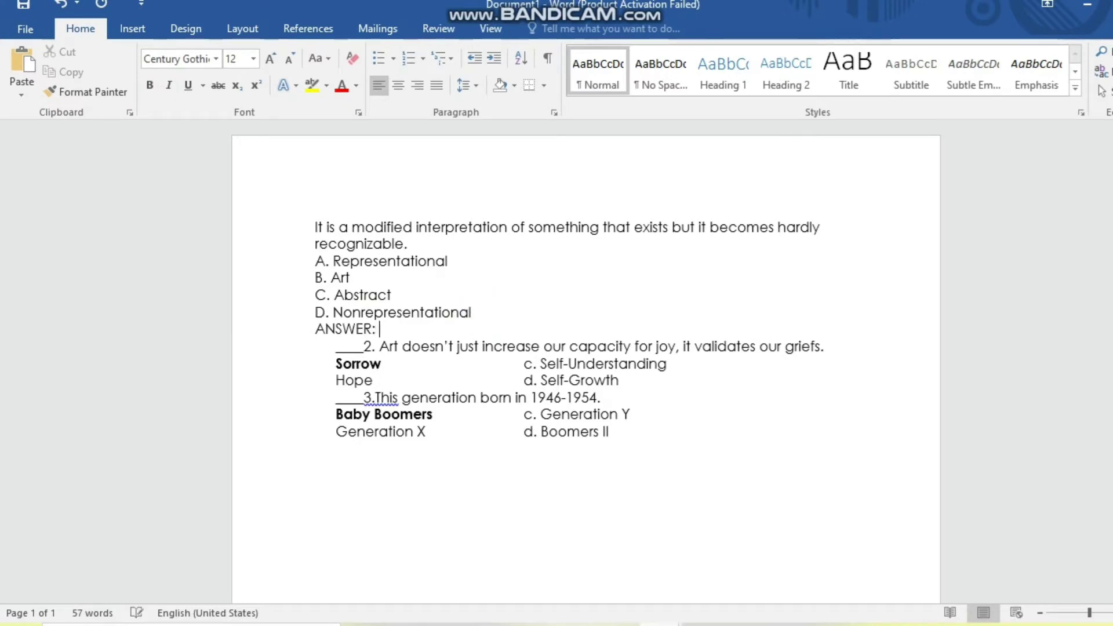
{"action": "type", "text": " C"}
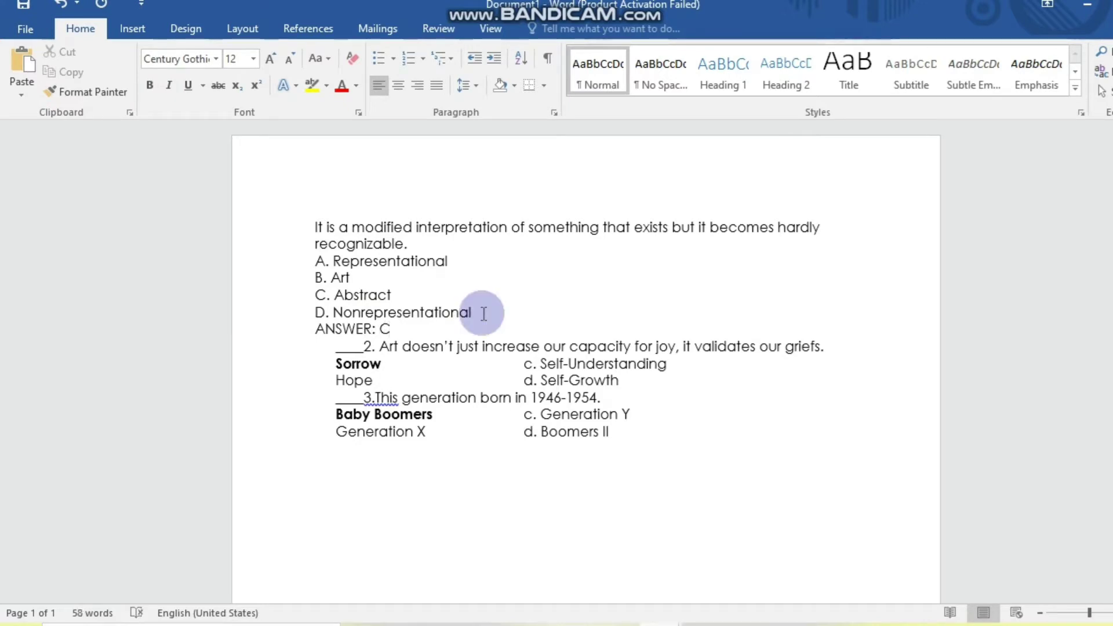
- Remove question 2's '2.' numbering and indent, and move A. Sorrow to the left margin
{"action": "key", "text": "Return"}
{"action": "key", "text": "Return"}
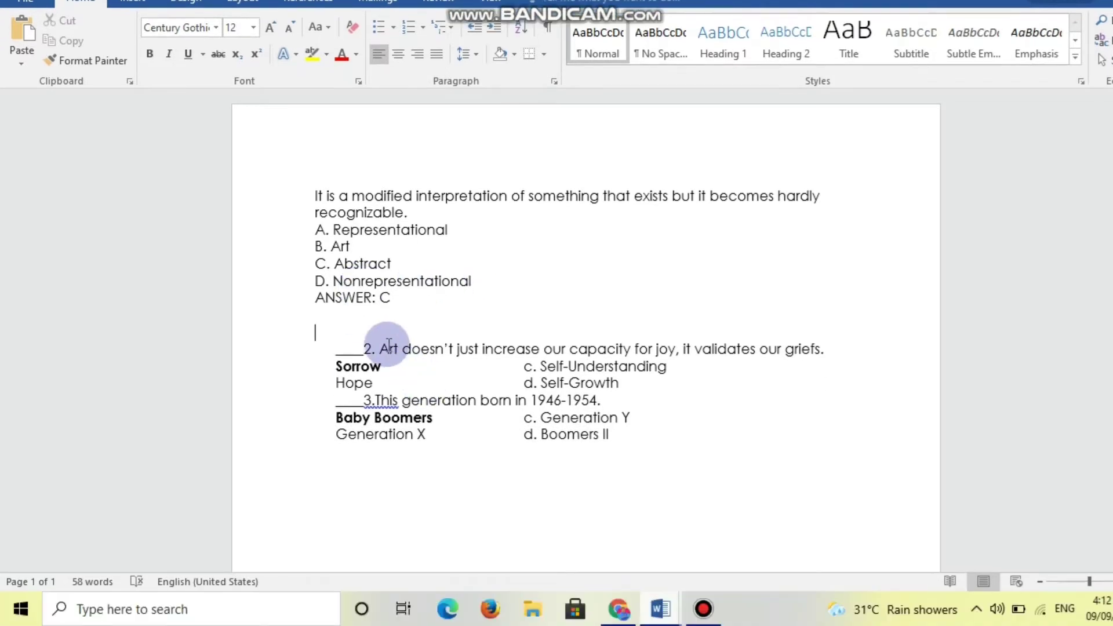
{"action": "left_click", "coordinate": [380, 349]}
{"action": "key", "text": "BackSpace"}
{"action": "key", "text": "BackSpace"}
{"action": "key", "text": "BackSpace"}
{"action": "key", "text": "BackSpace"}
{"action": "key", "text": "BackSpace"}
{"action": "key", "text": "BackSpace"}
{"action": "key", "text": "BackSpace"}
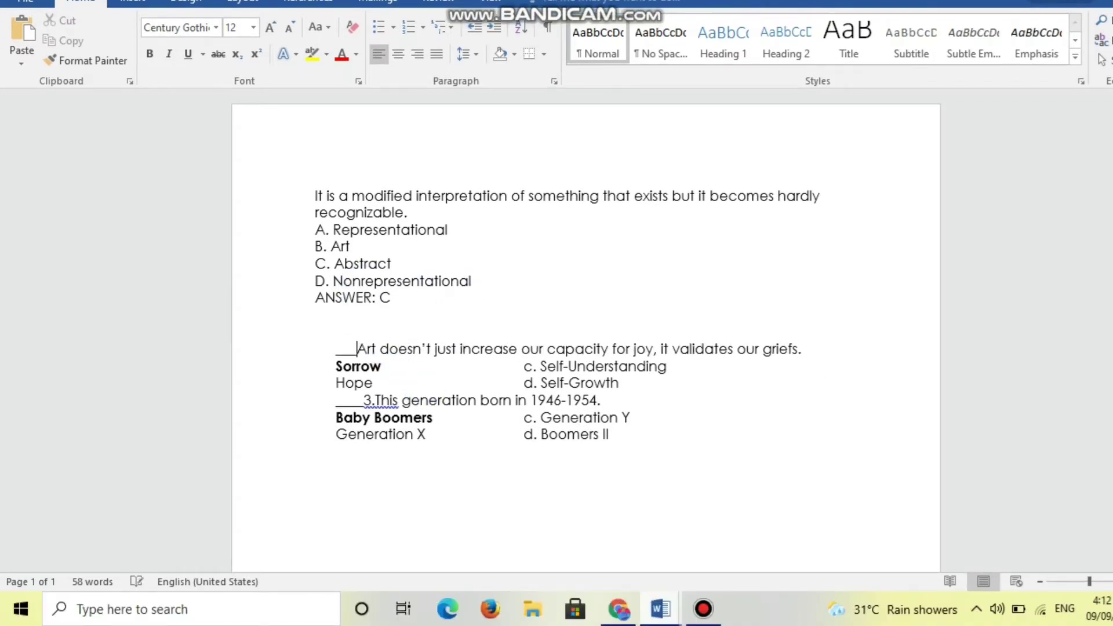
{"action": "key", "text": "BackSpace"}
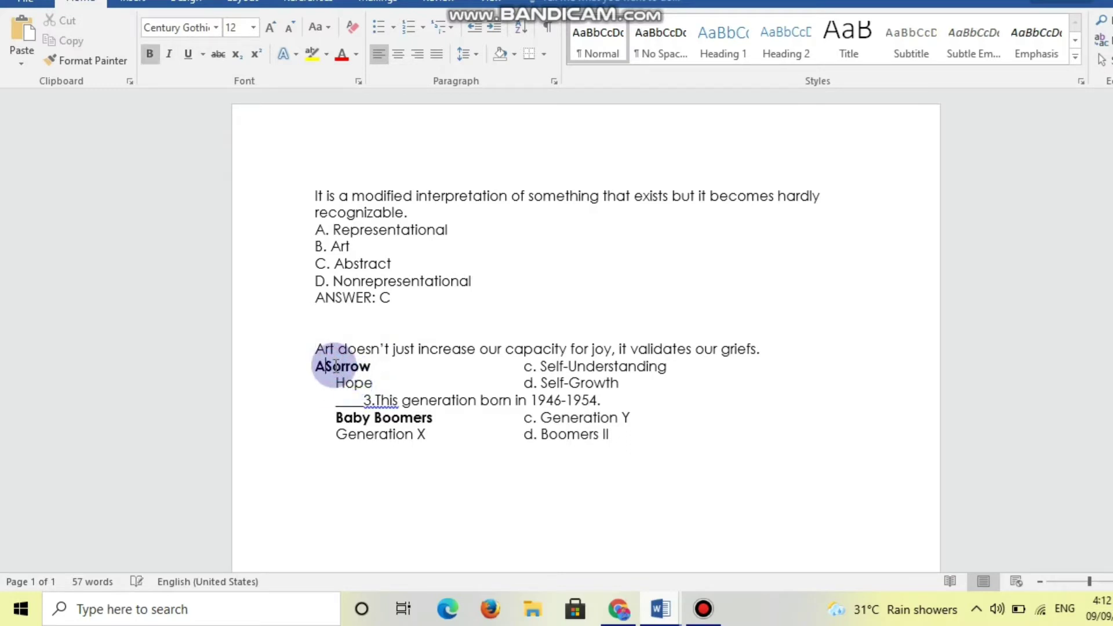
{"action": "type", "text": "."}
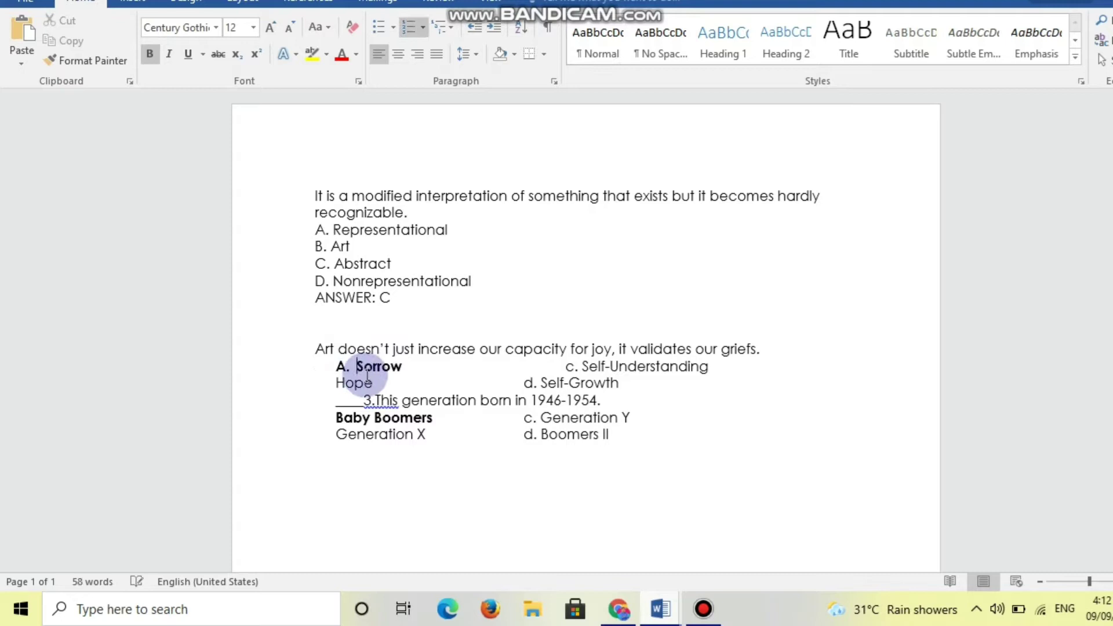
{"action": "key", "text": "shift+Tab"}
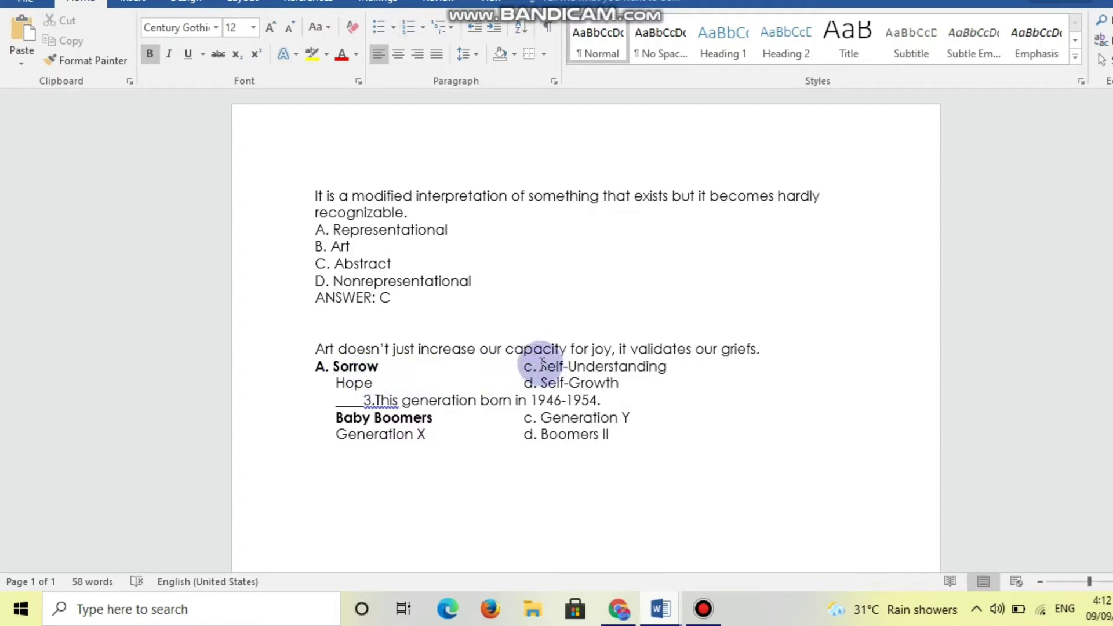
- Put B. Self-Understanding, C. Hope and D. Self-Growth on separate lines
{"action": "mouse_move", "coordinate": [542, 363]}
{"action": "left_mouse_down"}
{"action": "mouse_move", "coordinate": [511, 365]}
{"action": "mouse_move", "coordinate": [524, 363]}
{"action": "left_mouse_up"}
{"action": "key", "text": "Delete"}
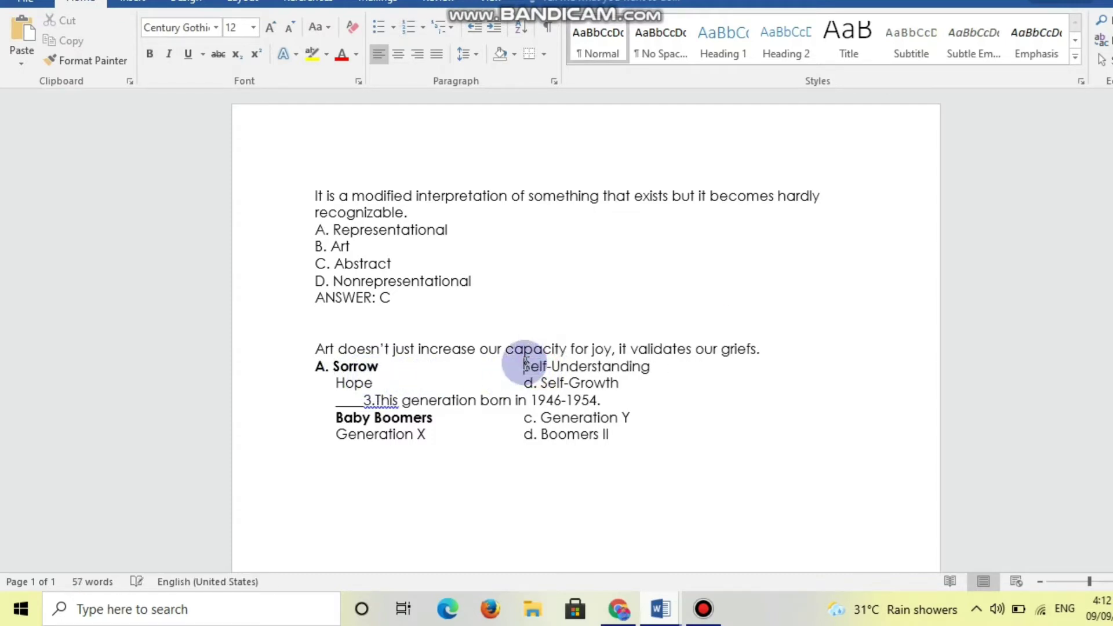
{"action": "key", "text": "Return"}
{"action": "type", "text": "B."}
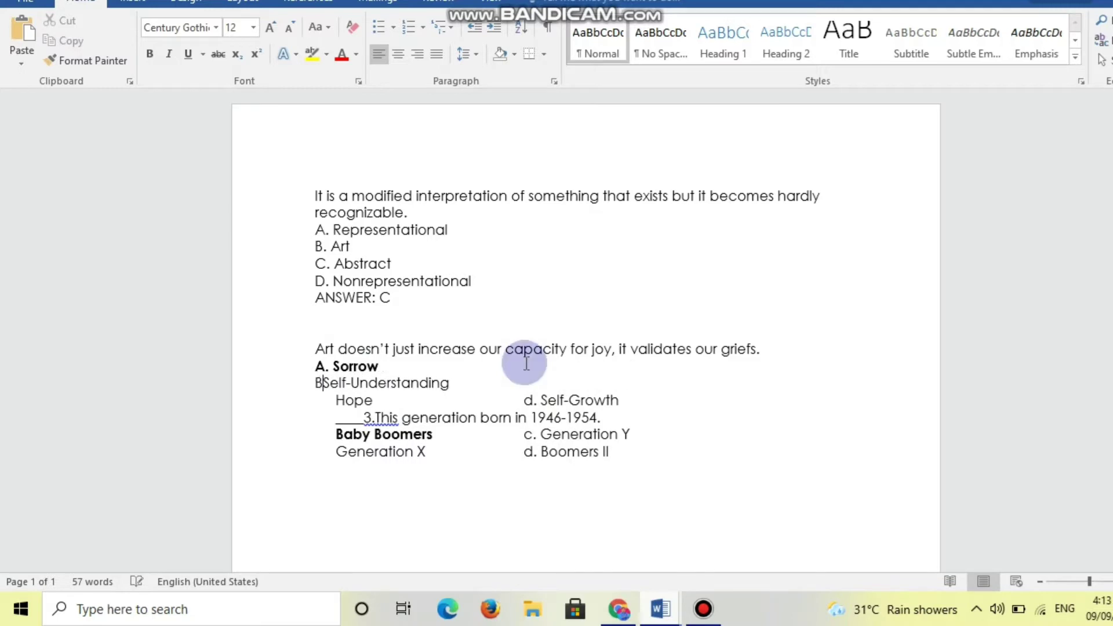
{"action": "left_click", "coordinate": [337, 400]}
{"action": "key", "text": "BackSpace"}
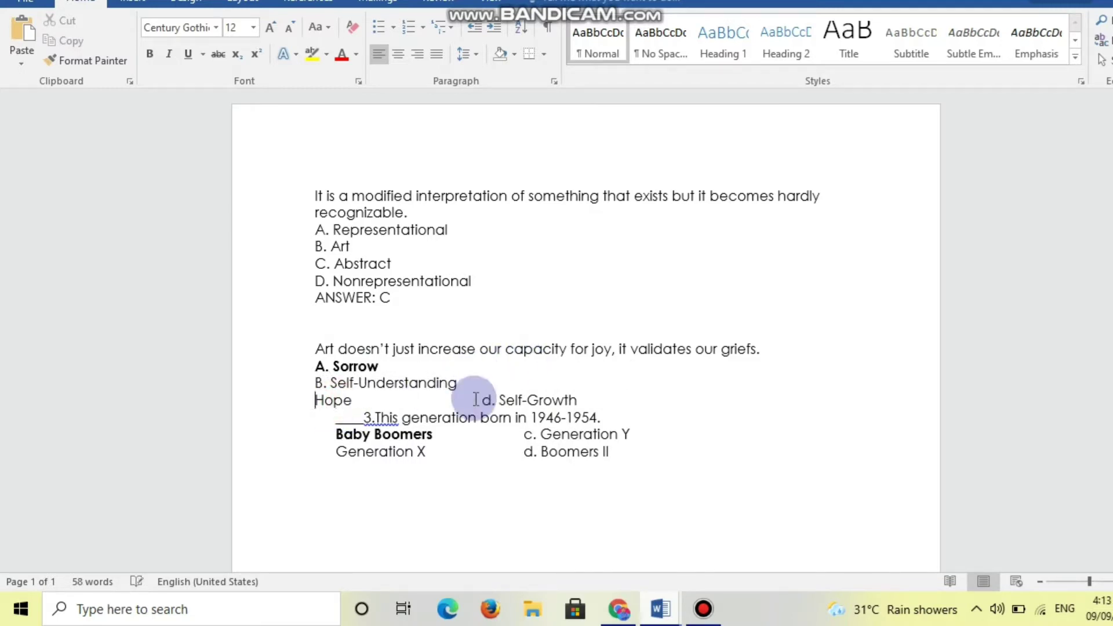
{"action": "type", "text": "C."}
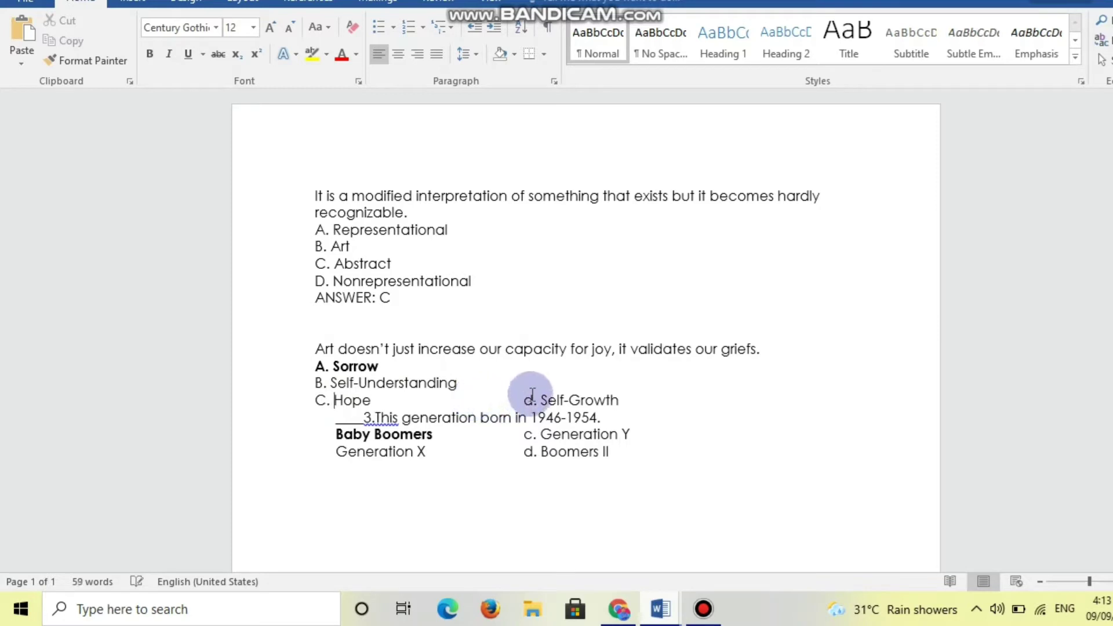
{"action": "left_click", "coordinate": [541, 400]}
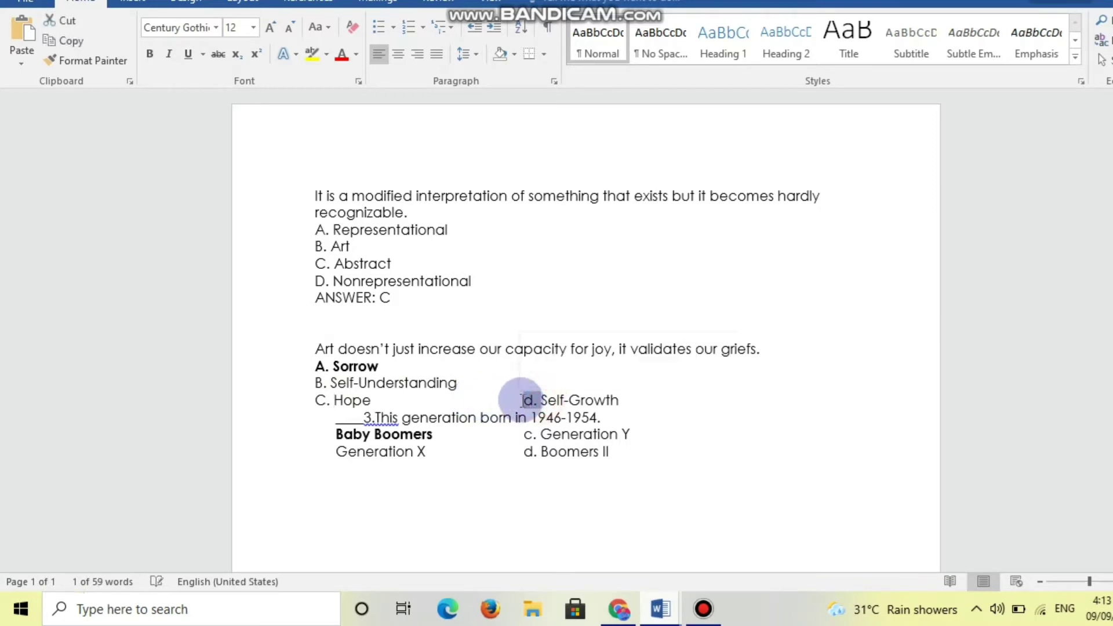
{"action": "key", "text": "BackSpace"}
{"action": "key", "text": "BackSpace"}
{"action": "key", "text": "Return"}
{"action": "left_click", "coordinate": [522, 400]}
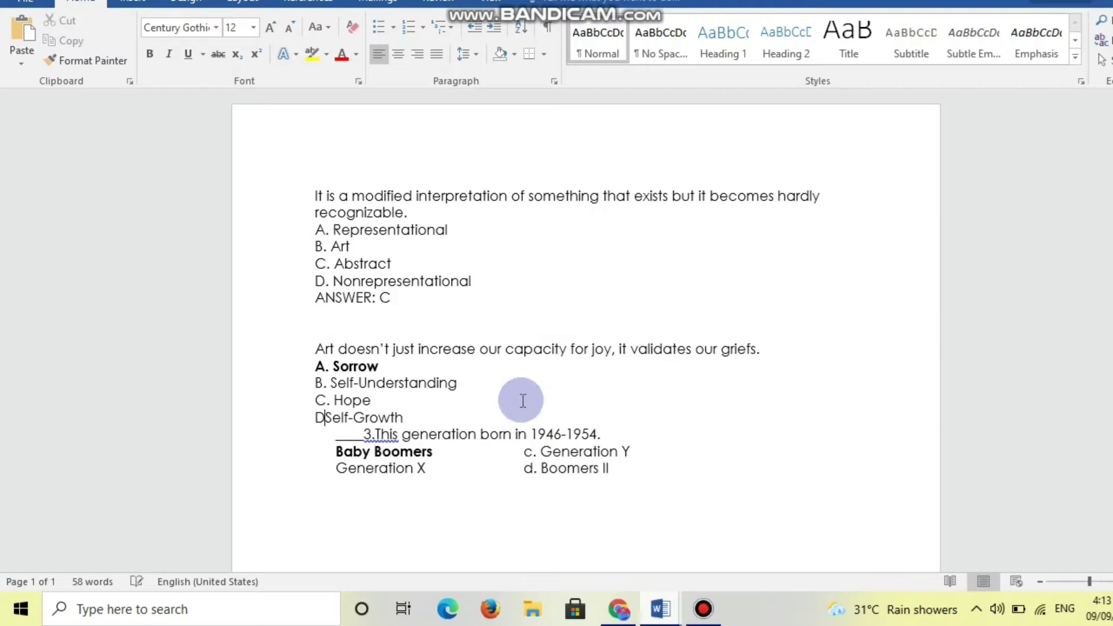
{"action": "type", "text": "."}
- Copy the 'ANSWER: C' line under question 2 and change it to 'ANSWER: A'
{"action": "left_click", "coordinate": [395, 308]}
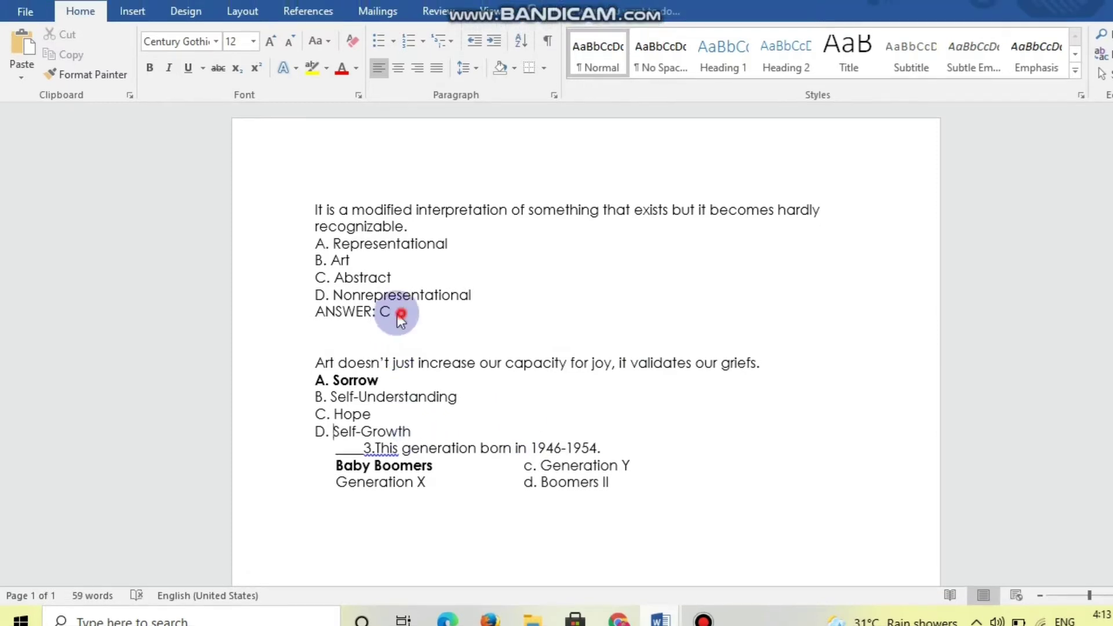
{"action": "left_click_drag", "start_coordinate": [400, 316], "coordinate": [317, 313]}
{"action": "key", "text": "ctrl+c"}
{"action": "left_click", "coordinate": [422, 430]}
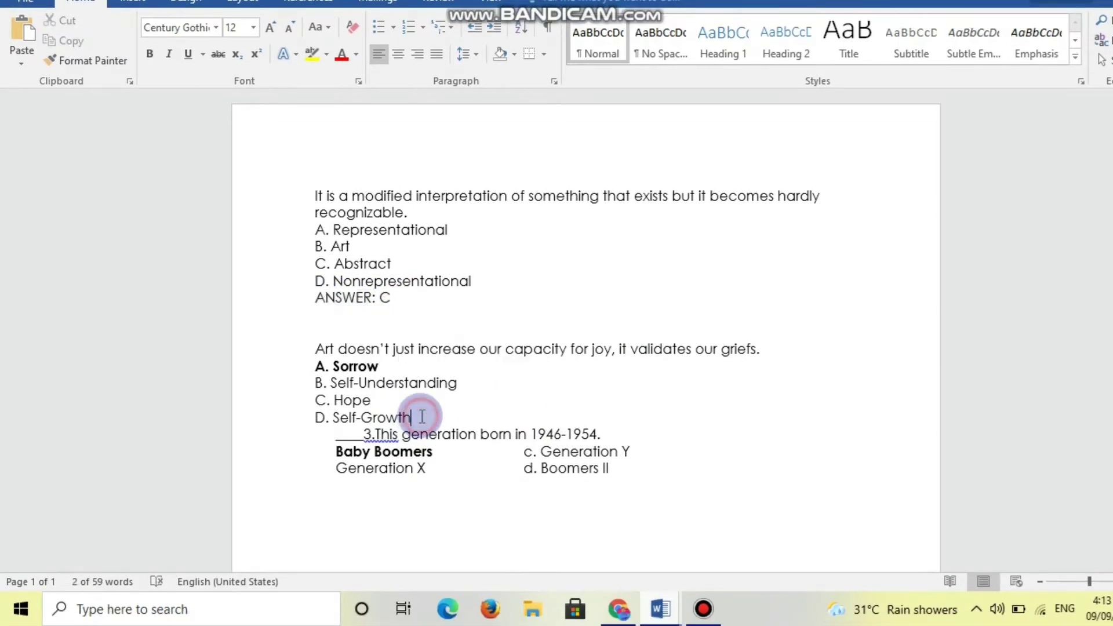
{"action": "key", "text": "Return"}
{"action": "key", "text": "ctrl+v"}
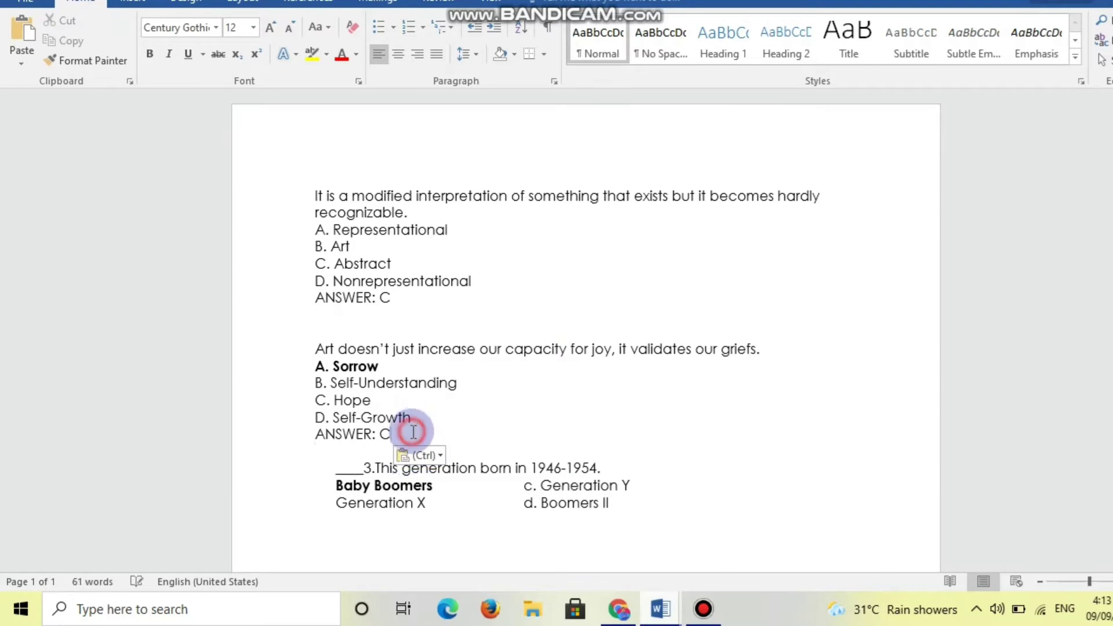
{"action": "key", "text": "BackSpace"}
{"action": "type", "text": "A"}
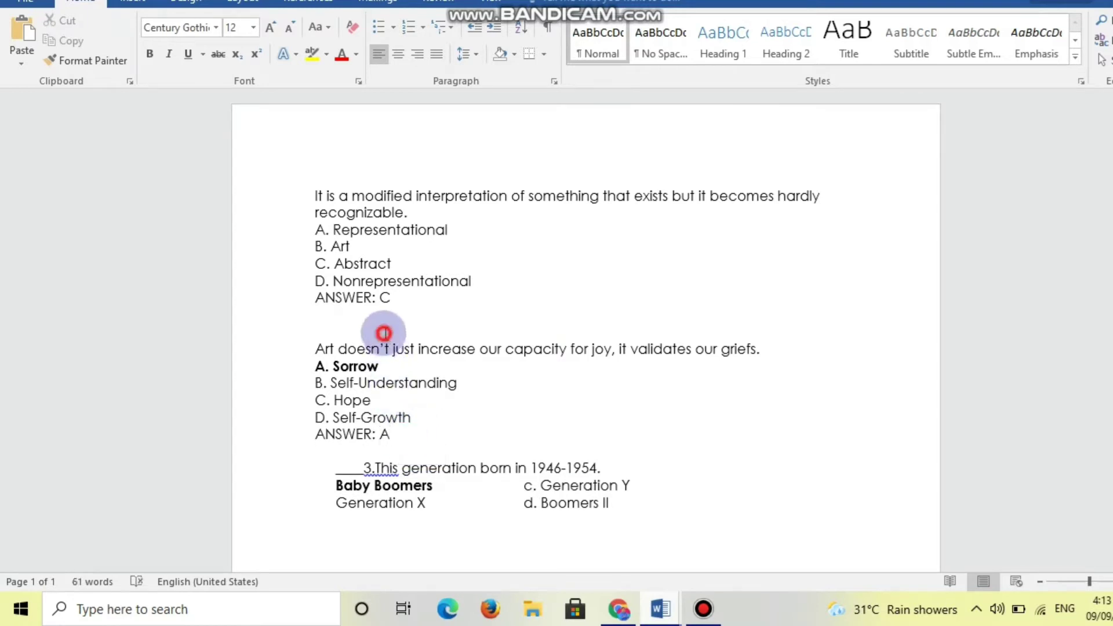
{"action": "key", "text": "BackSpace"}
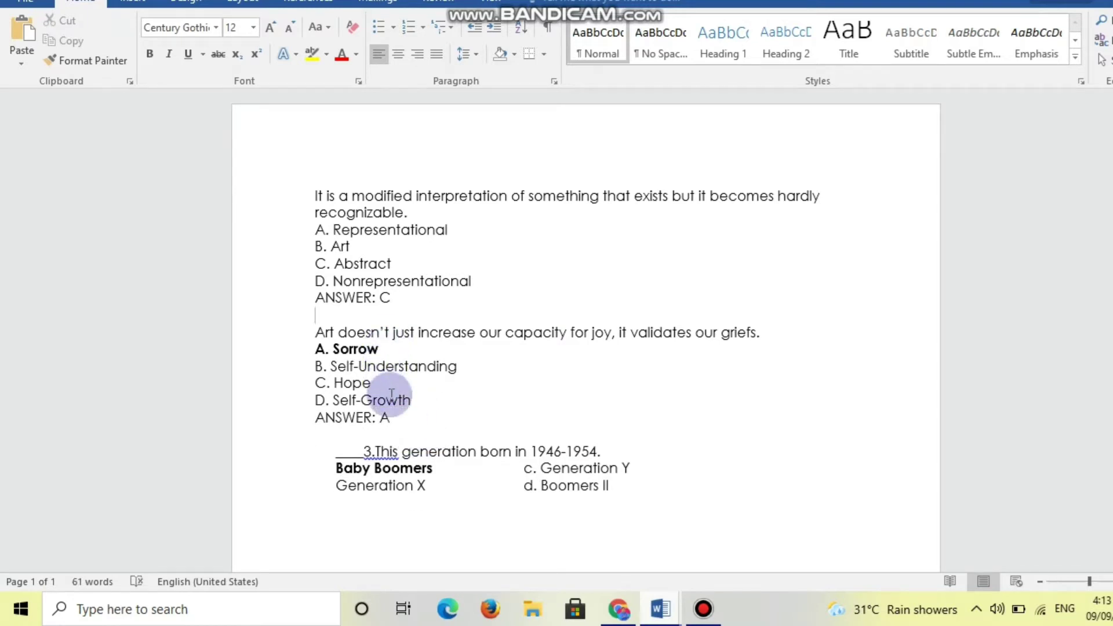
- Delete question 3's '3.' numbering and underscores and label Baby Boomers as plain-text A
{"action": "left_click", "coordinate": [410, 417]}
{"action": "left_click", "coordinate": [374, 447]}
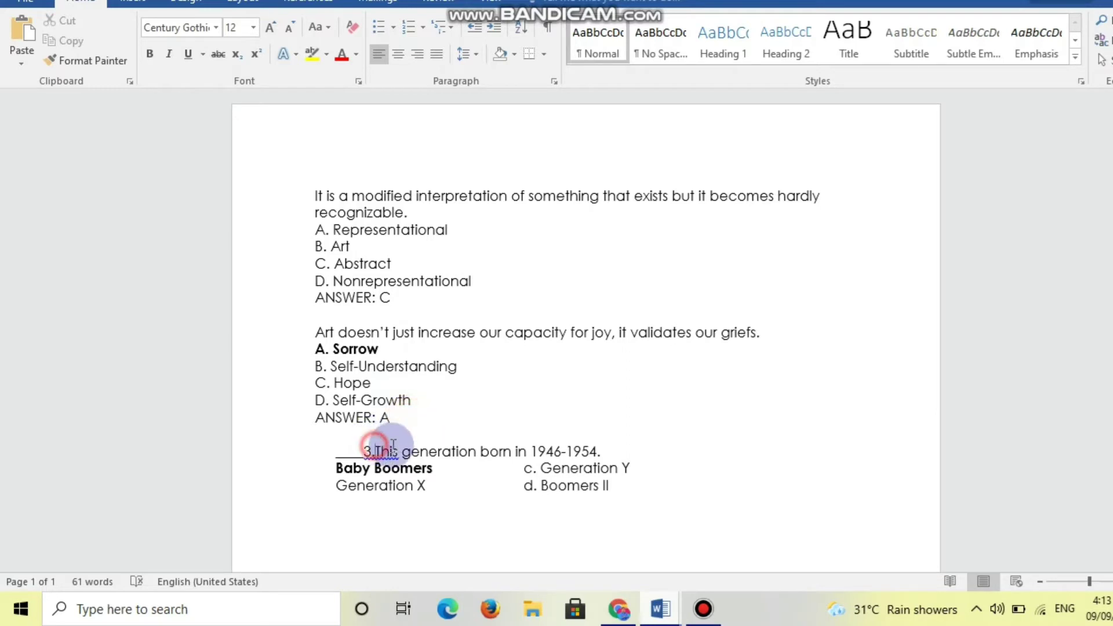
{"action": "key", "text": "BackSpace"}
{"action": "key", "text": "BackSpace"}
{"action": "key", "text": "BackSpace"}
{"action": "key", "text": "BackSpace"}
{"action": "key", "text": "BackSpace"}
{"action": "key", "text": "BackSpace"}
{"action": "key", "text": "BackSpace"}
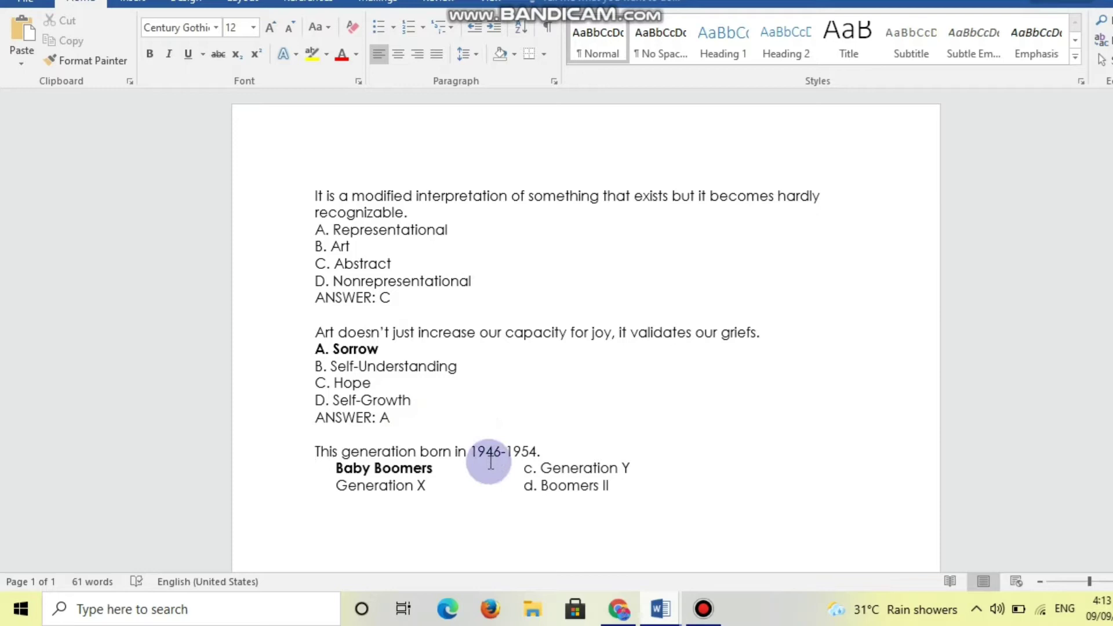
{"action": "left_click", "coordinate": [555, 449]}
{"action": "left_click", "coordinate": [336, 469]}
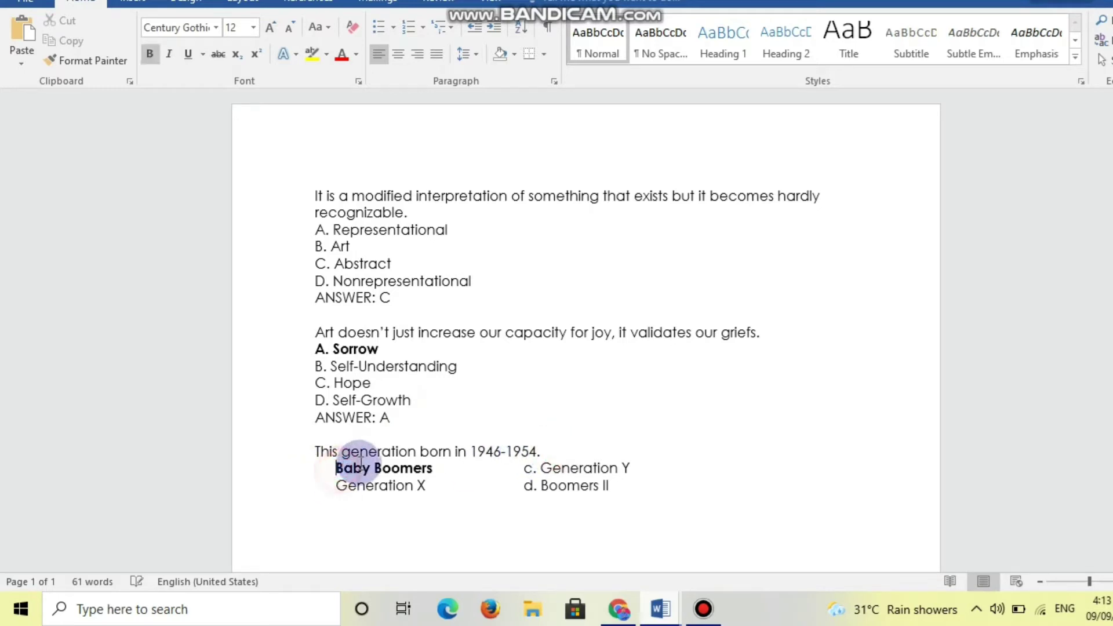
{"action": "type", "text": "A."}
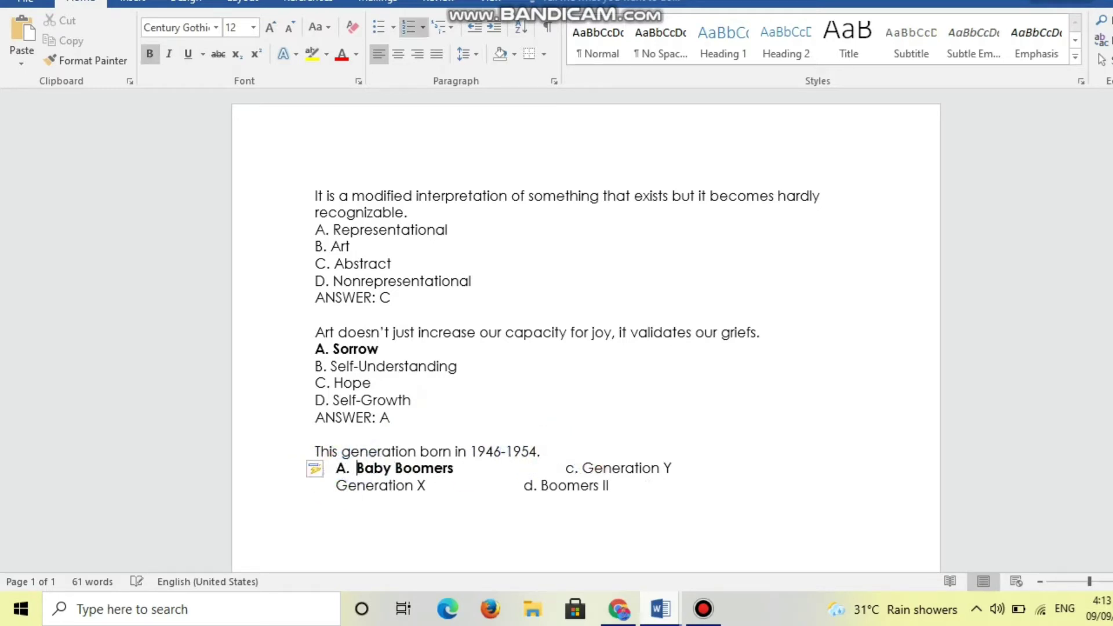
{"action": "key", "text": "ctrl+z"}
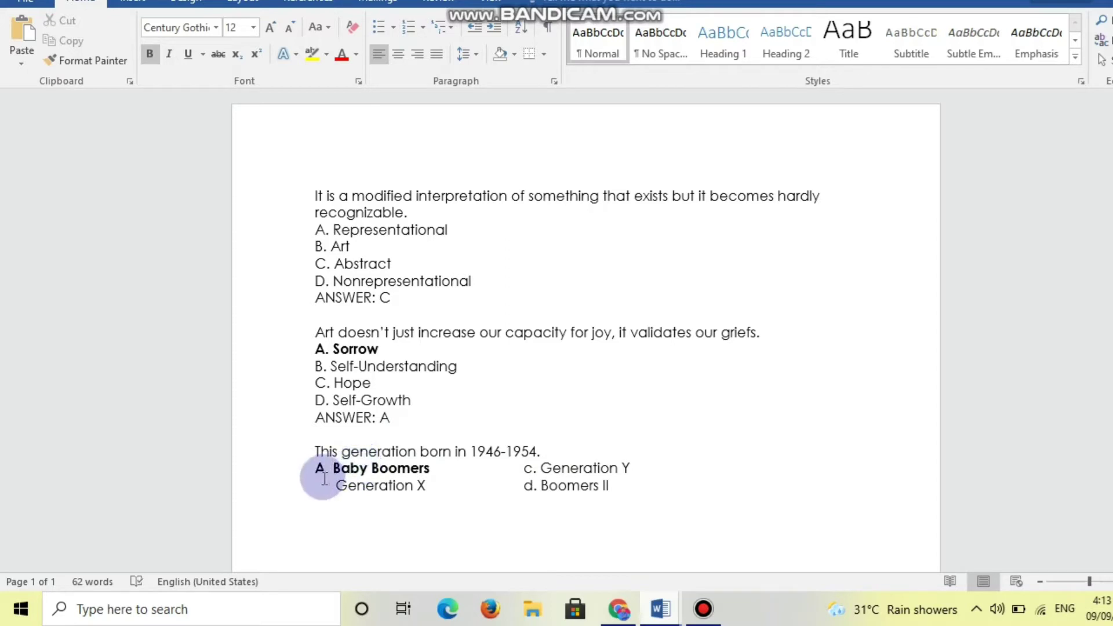
- Put the B., C. Generation Y and D. Boomers II choices on separate lines
{"action": "left_click_drag", "start_coordinate": [546, 461], "coordinate": [522, 462]}
{"action": "key", "text": "Return"}
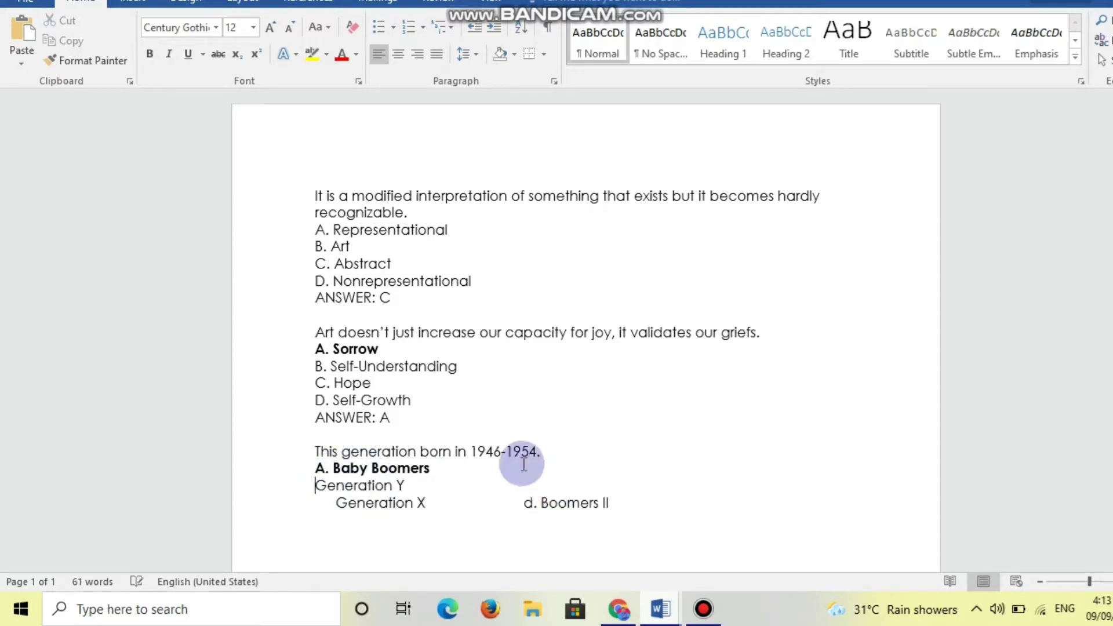
{"action": "type", "text": "B. "}
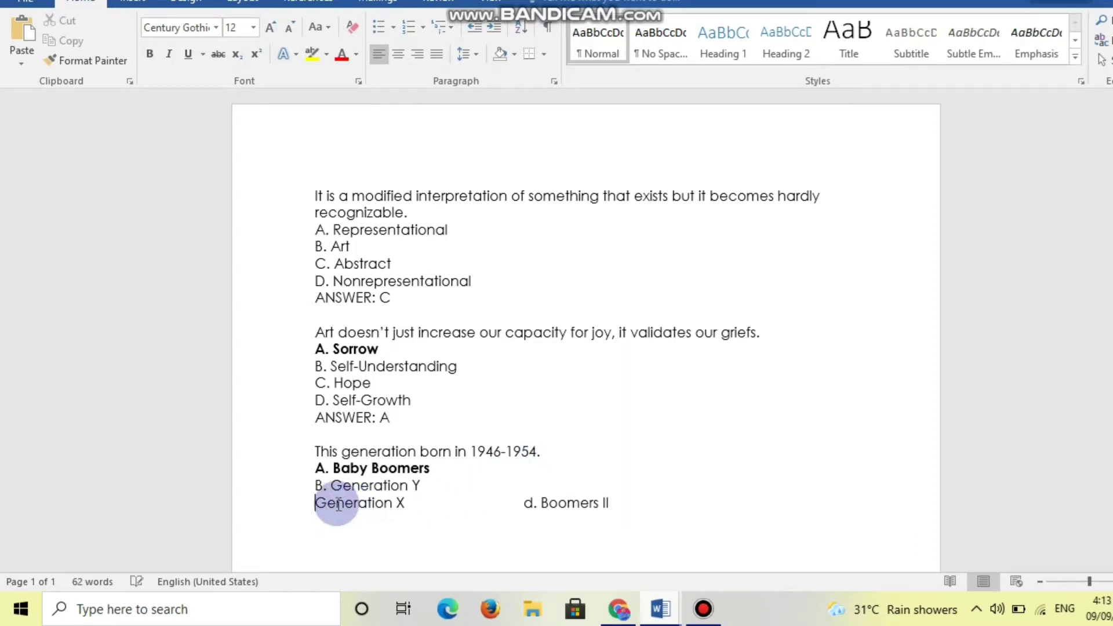
{"action": "type", "text": "C."}
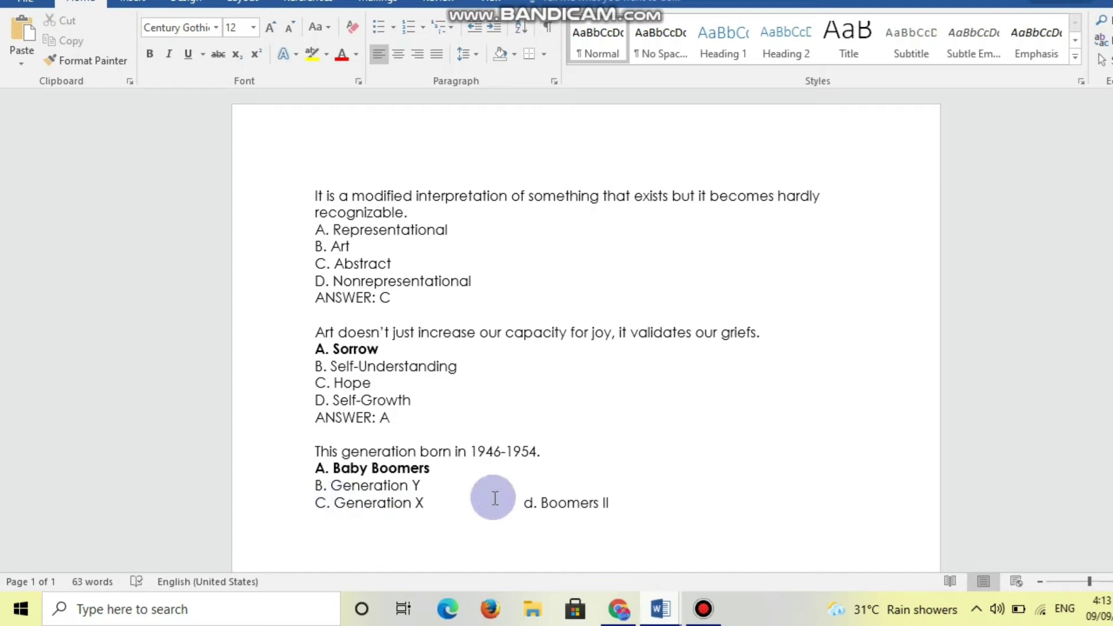
{"action": "double_click", "coordinate": [525, 502]}
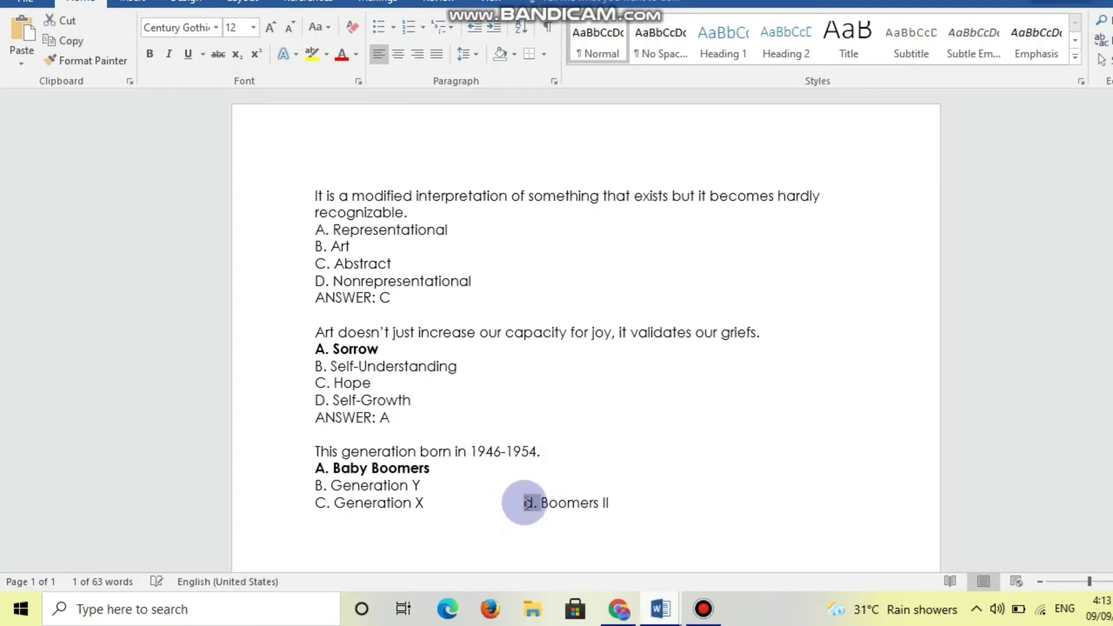
{"action": "key", "text": "Return"}
{"action": "type", "text": "D."}
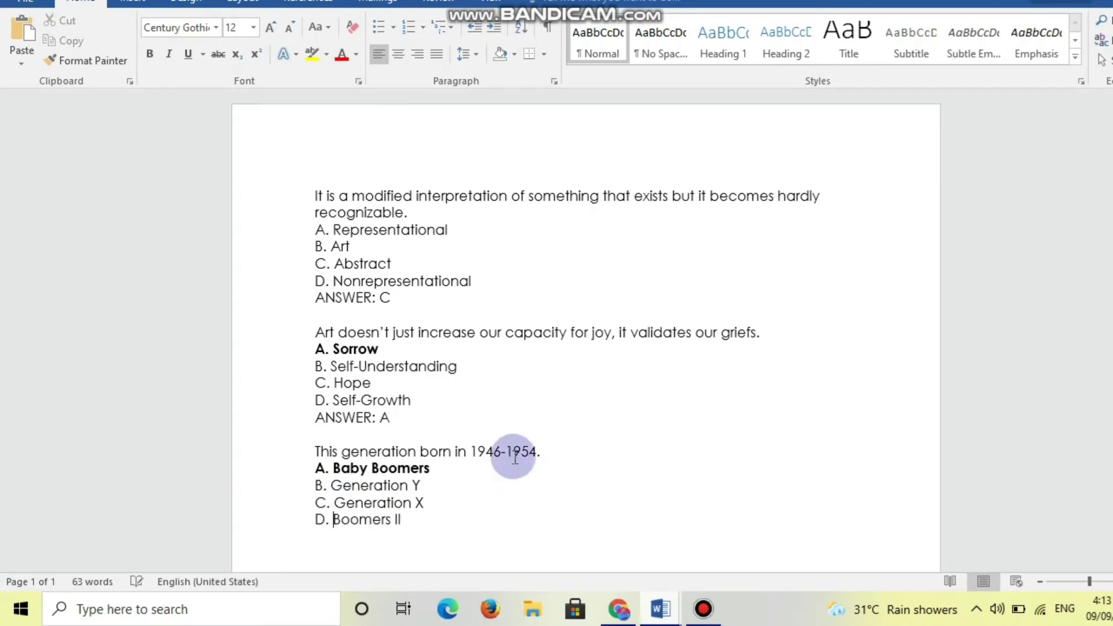
- Paste the 'ANSWER: A' line below D. Boomers II
{"action": "left_click_drag", "start_coordinate": [460, 413], "coordinate": [308, 423]}
{"action": "key", "text": "ctrl+c"}
{"action": "left_click", "coordinate": [455, 525]}
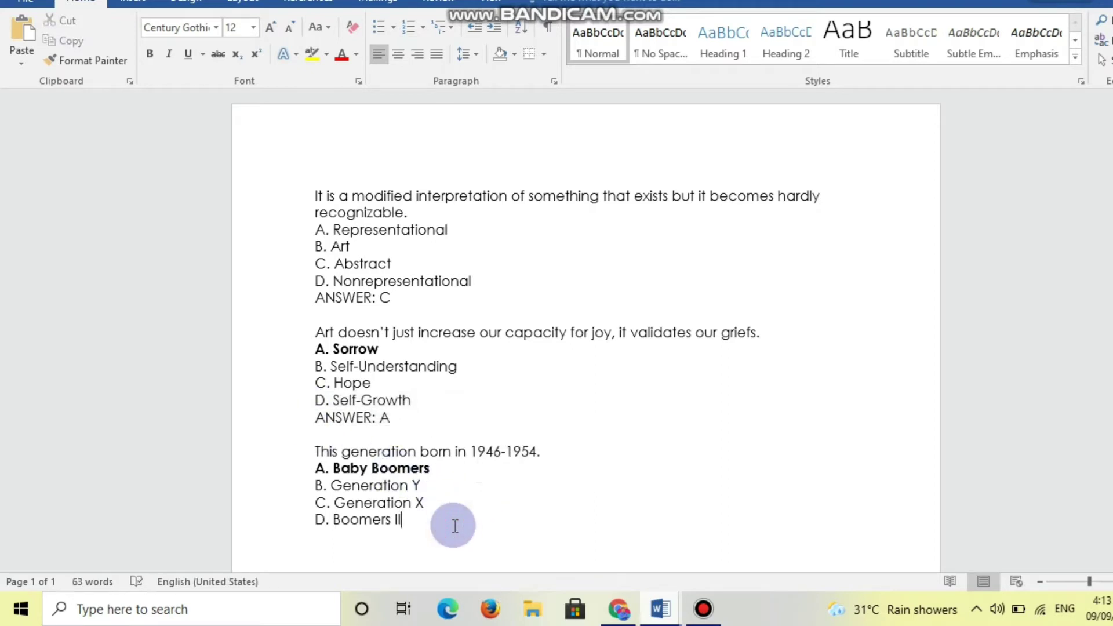
{"action": "key", "text": "ctrl+v"}
- Remove bold from the A. Sorrow and A. Baby Boomers choices
{"action": "left_click_drag", "start_coordinate": [382, 349], "coordinate": [307, 348]}
{"action": "left_click", "coordinate": [149, 54]}
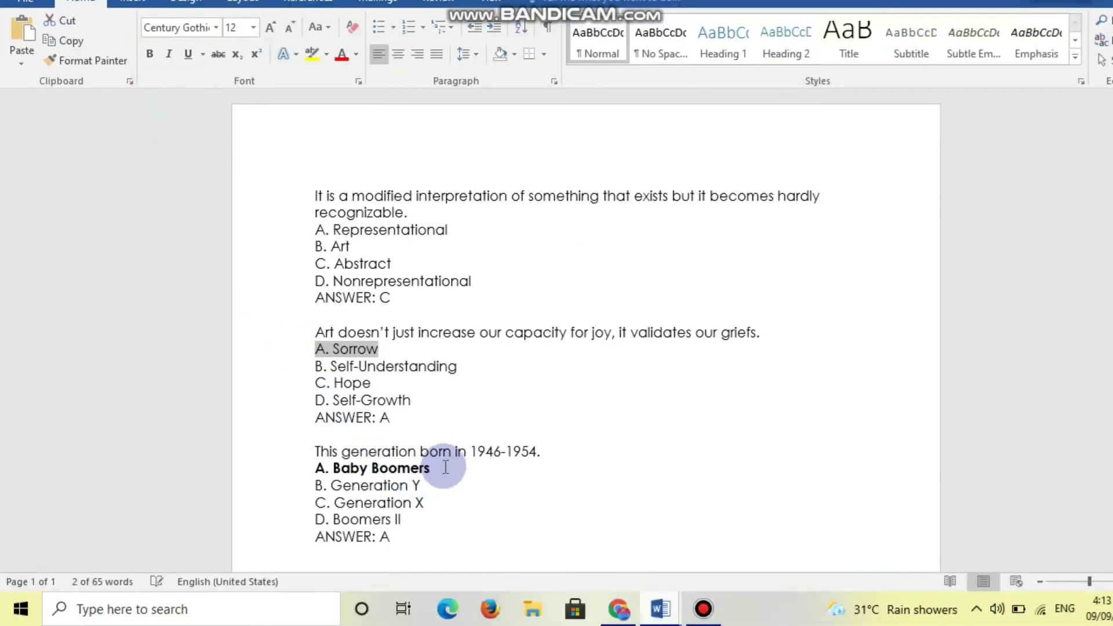
{"action": "left_click_drag", "start_coordinate": [449, 467], "coordinate": [326, 467]}
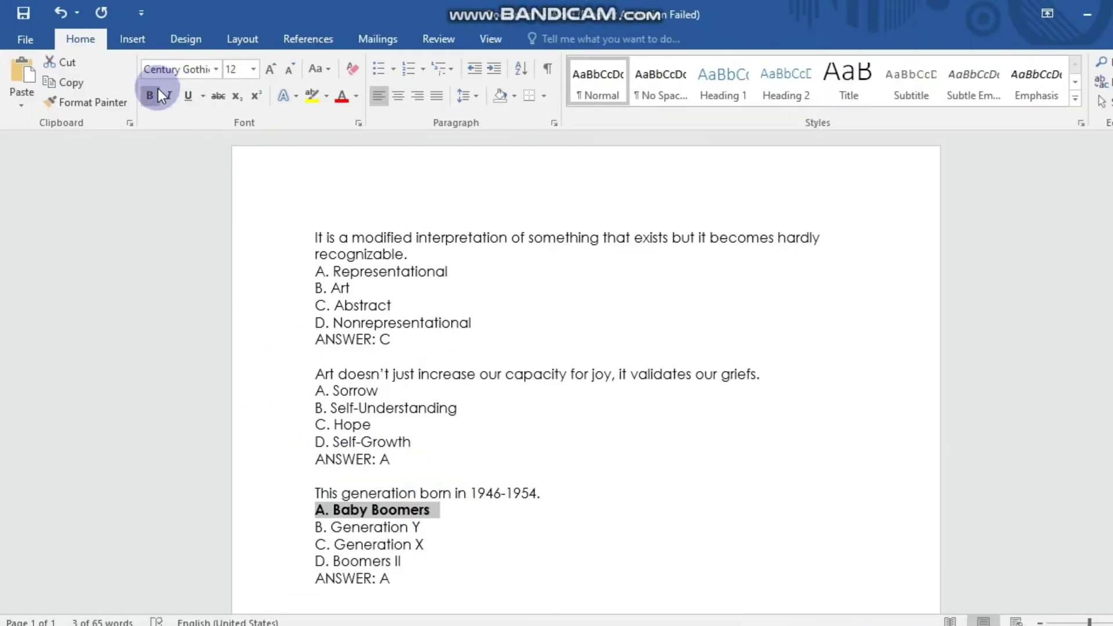
{"action": "left_click", "coordinate": [149, 54]}
{"action": "left_click", "coordinate": [547, 412]}
{"action": "scroll", "coordinate": [547, 411], "scroll_direction": "down", "scroll_amount": 1}
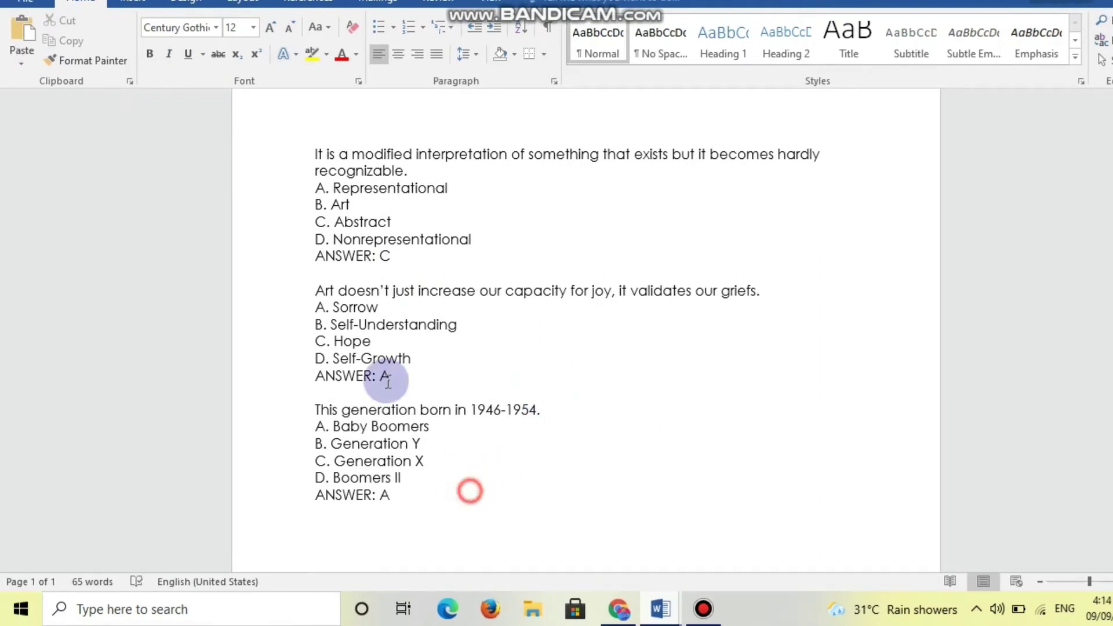
- Select all the Word question text and paste it into a new, maximized Notepad window
{"action": "left_click", "coordinate": [313, 155], "text": "shift"}
{"action": "key", "text": "ctrl+c"}
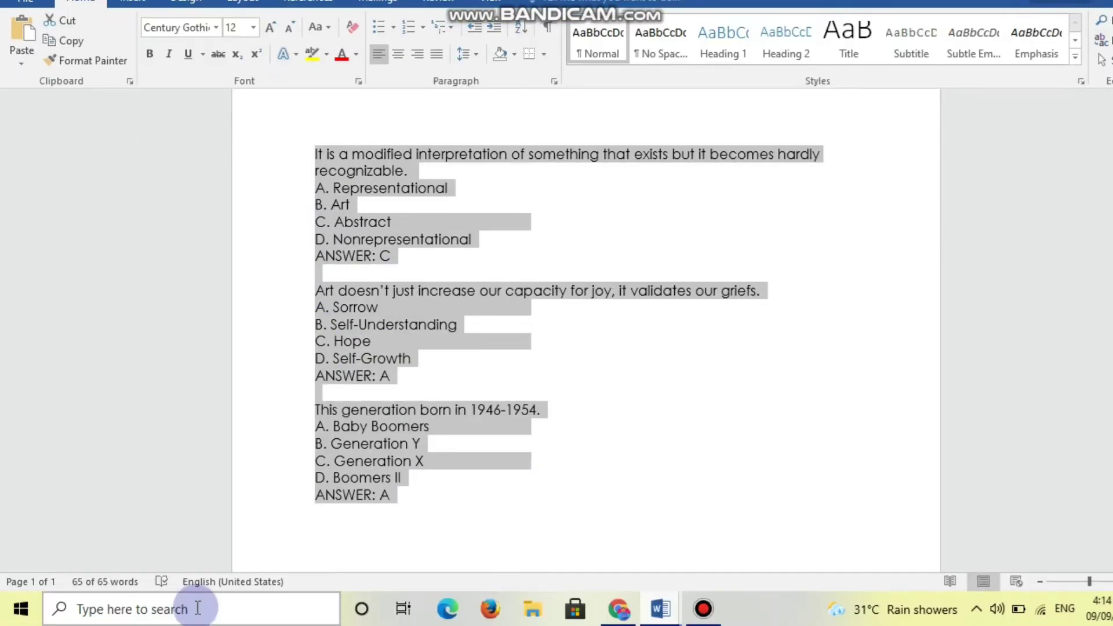
{"action": "left_click", "coordinate": [199, 609]}
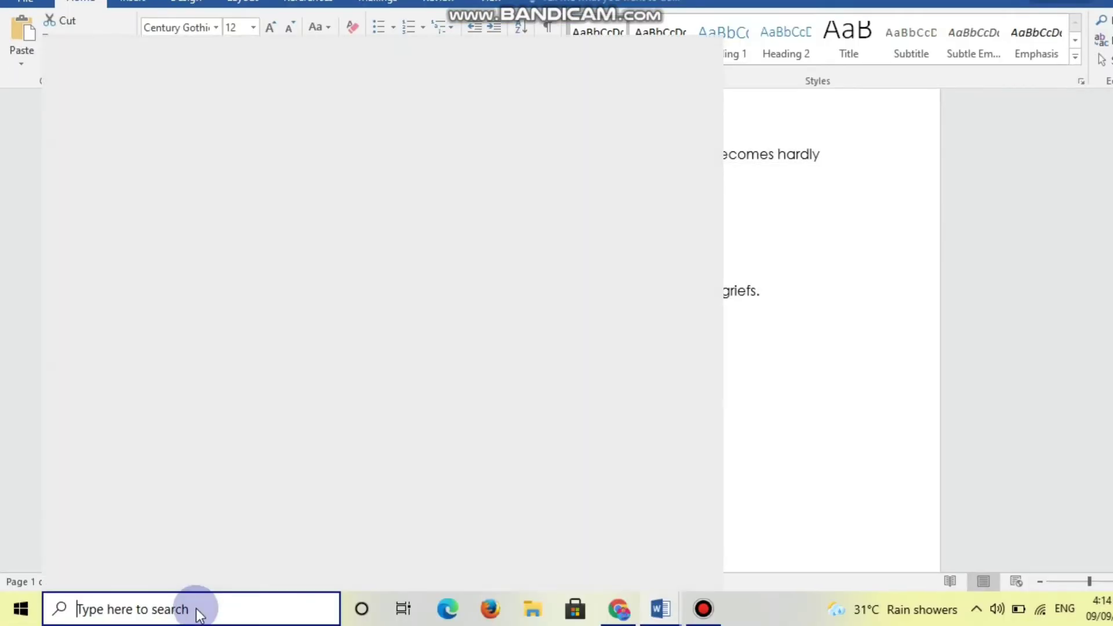
{"action": "type", "text": "note"}
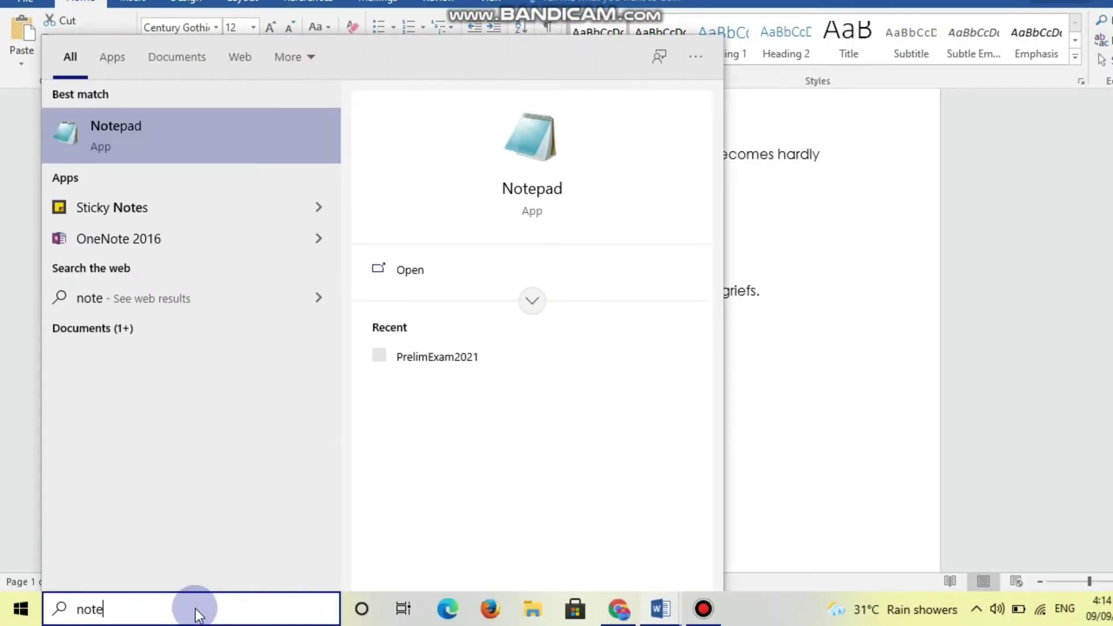
{"action": "left_click", "coordinate": [141, 145]}
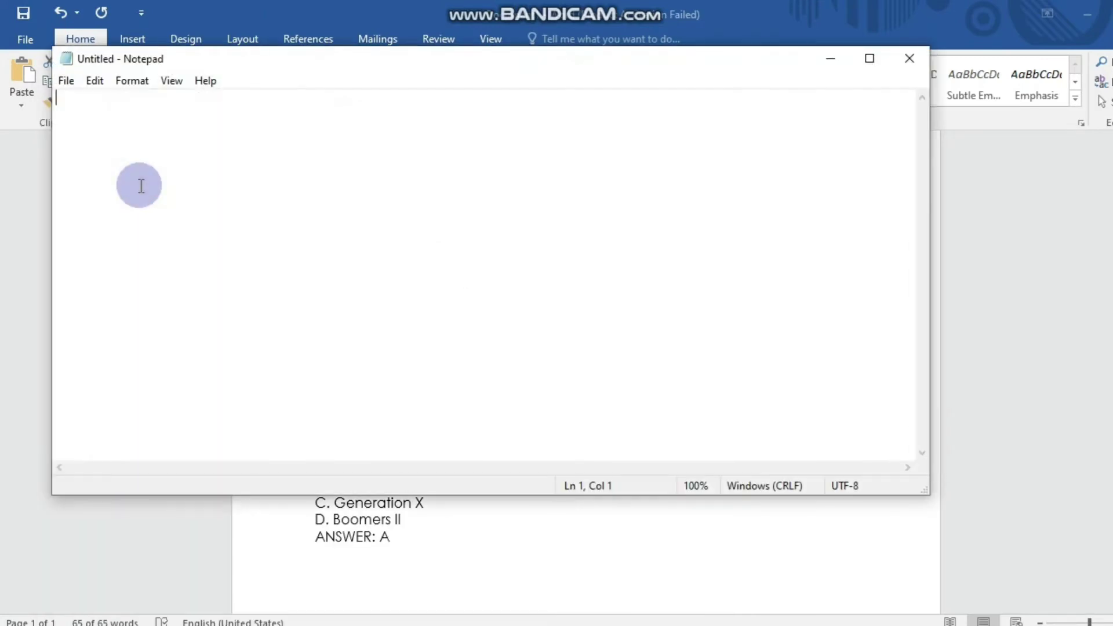
{"action": "left_click", "coordinate": [870, 58]}
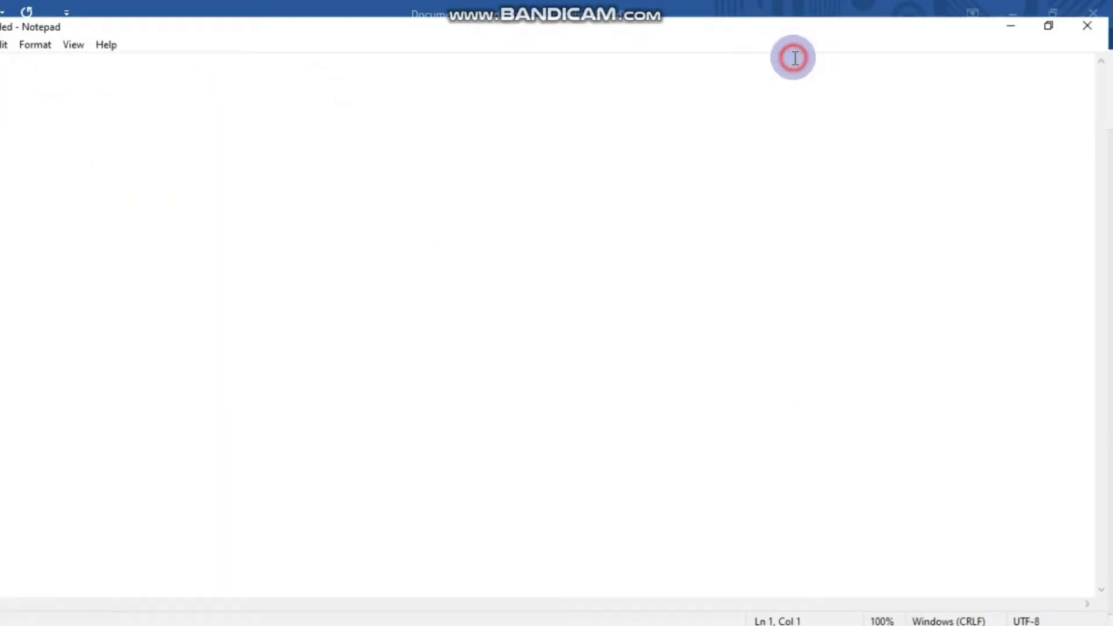
{"action": "key", "text": "ctrl+v"}
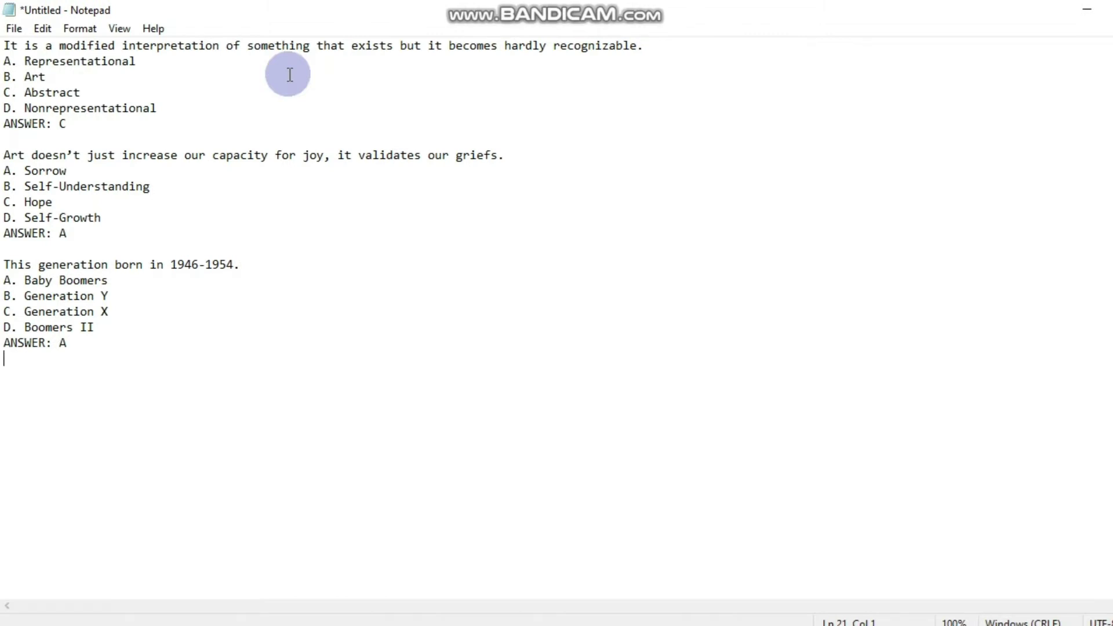
- Save the Notepad text on the Desktop as 'Sample Exam Q Bank' with UTF-8 encoding
{"action": "left_click", "coordinate": [14, 29]}
{"action": "left_click", "coordinate": [68, 128]}
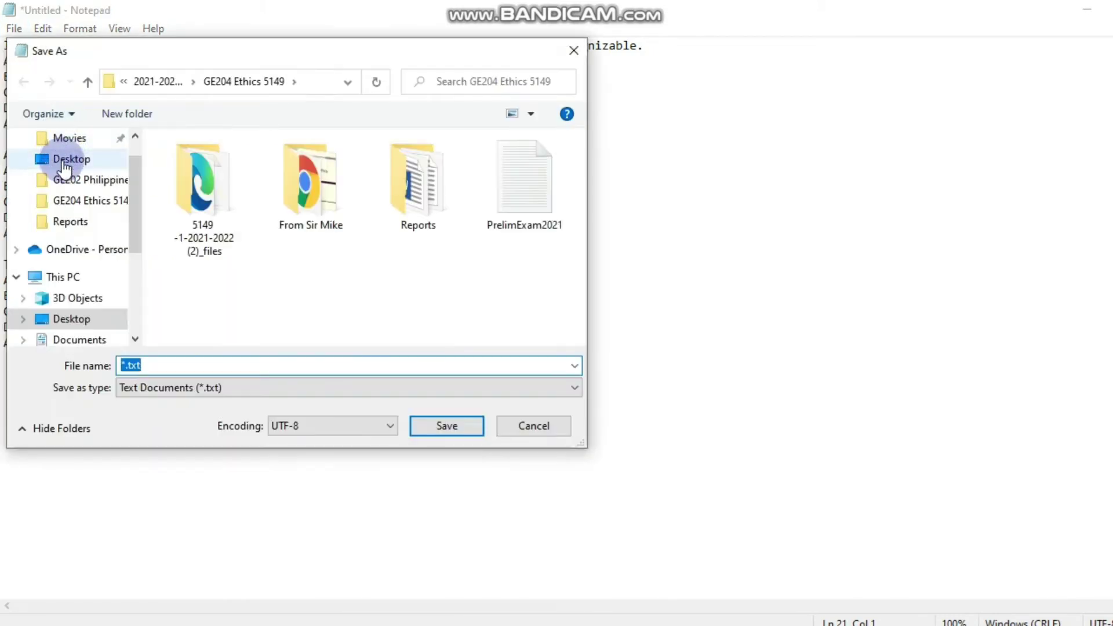
{"action": "left_click", "coordinate": [67, 160]}
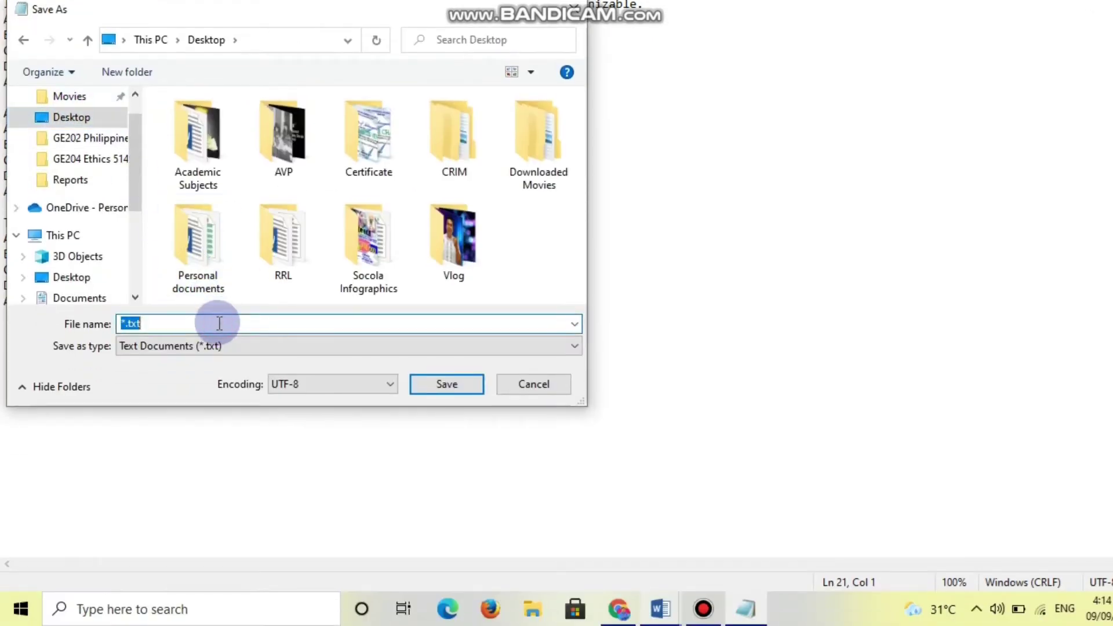
{"action": "type", "text": "Sample Exam Q Bank"}
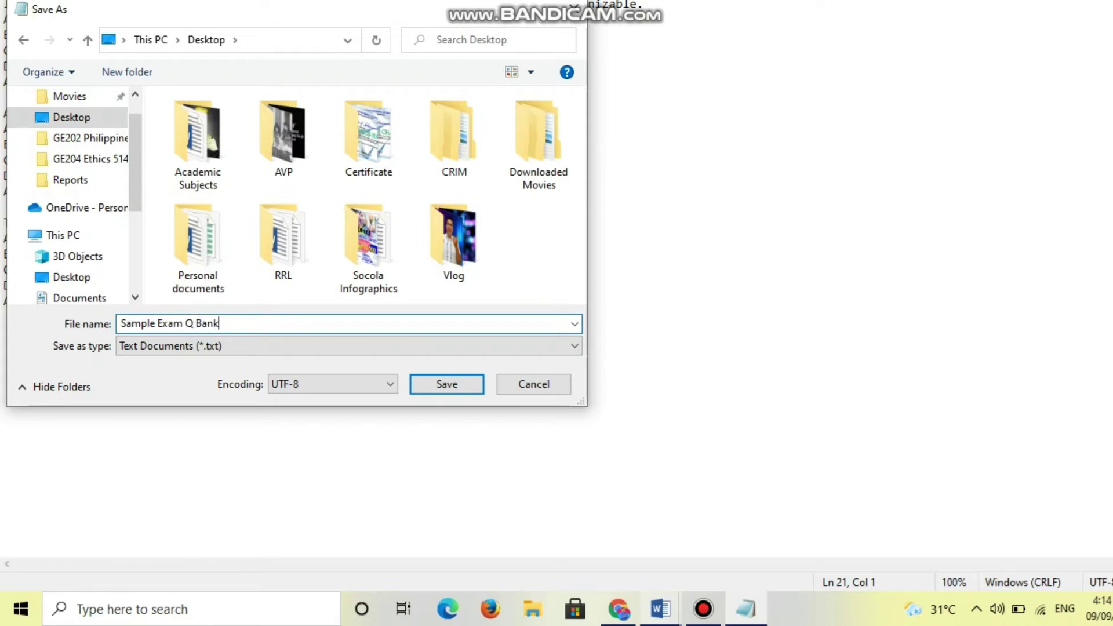
{"action": "left_click", "coordinate": [363, 388]}
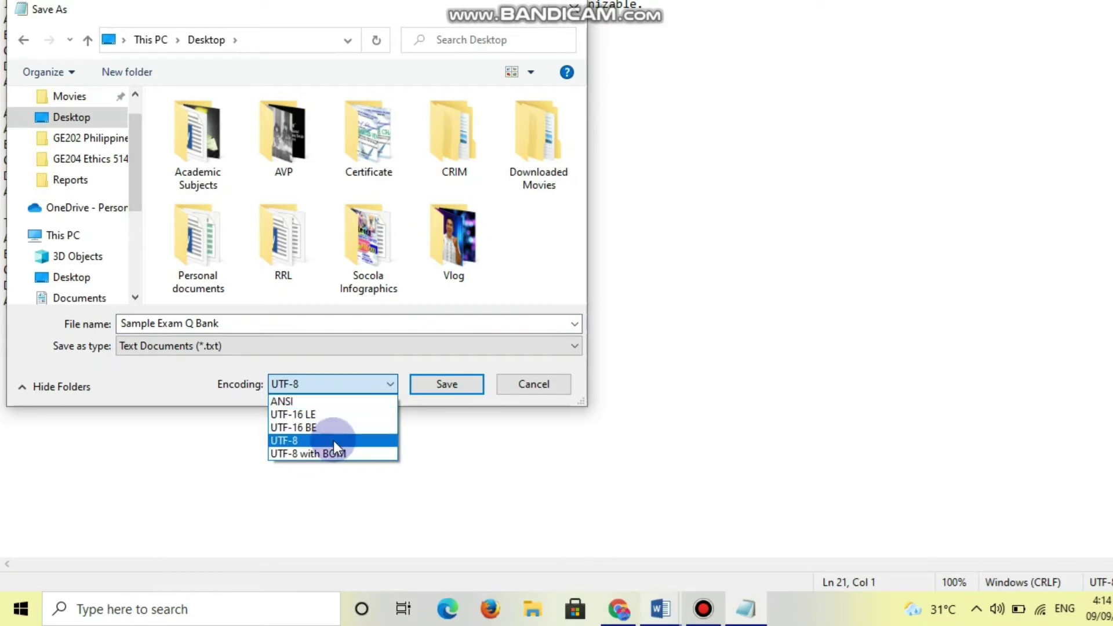
{"action": "left_click", "coordinate": [332, 440]}
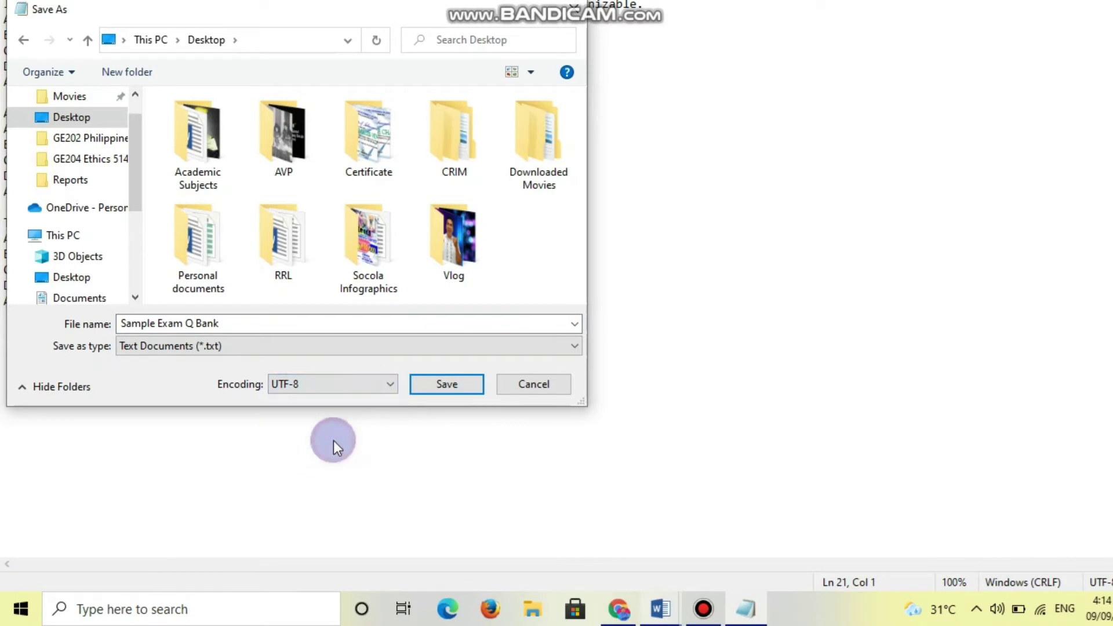
{"action": "left_click", "coordinate": [440, 385]}
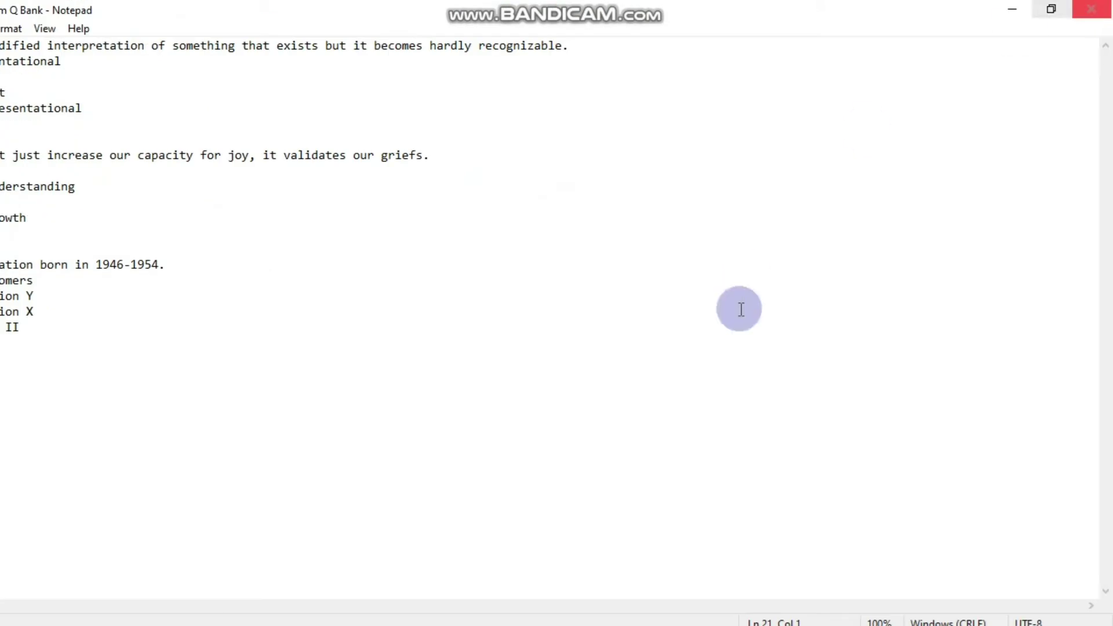
- In Chrome, open GE301 - Art Appreciation and go to its Question bank from course administration
{"action": "left_click", "coordinate": [558, 609]}
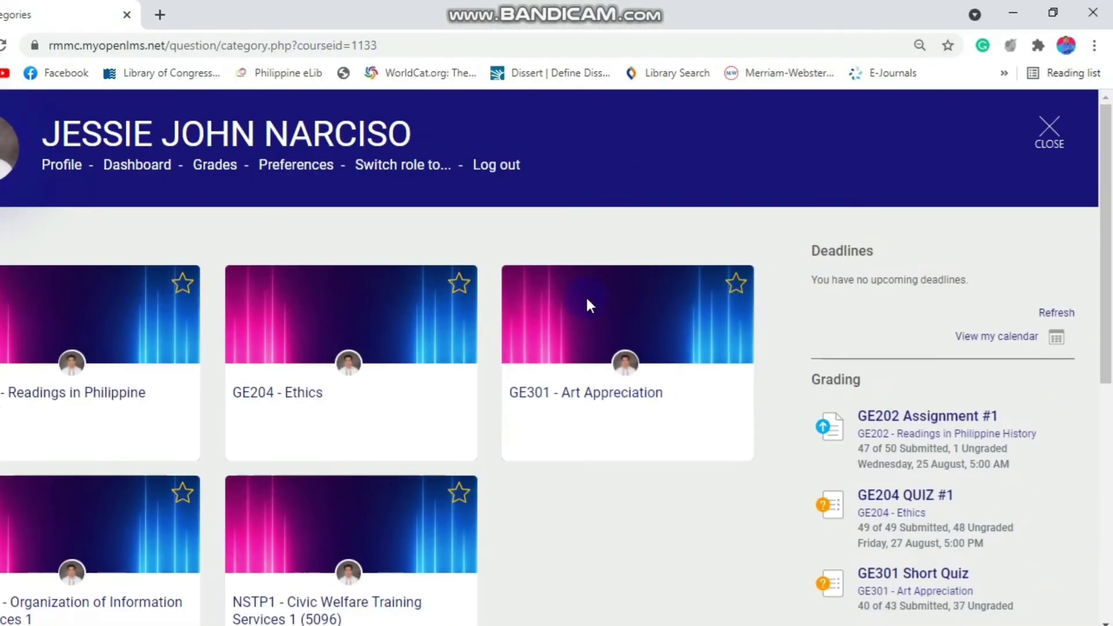
{"action": "left_click", "coordinate": [603, 354]}
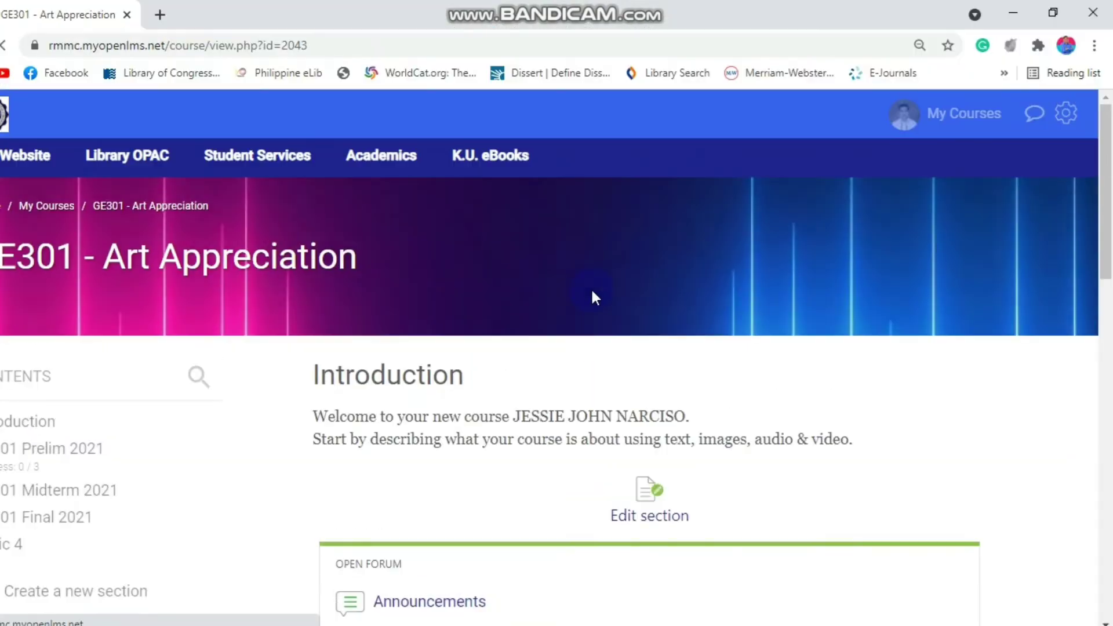
{"action": "scroll", "coordinate": [607, 273], "scroll_direction": "down", "scroll_amount": 1}
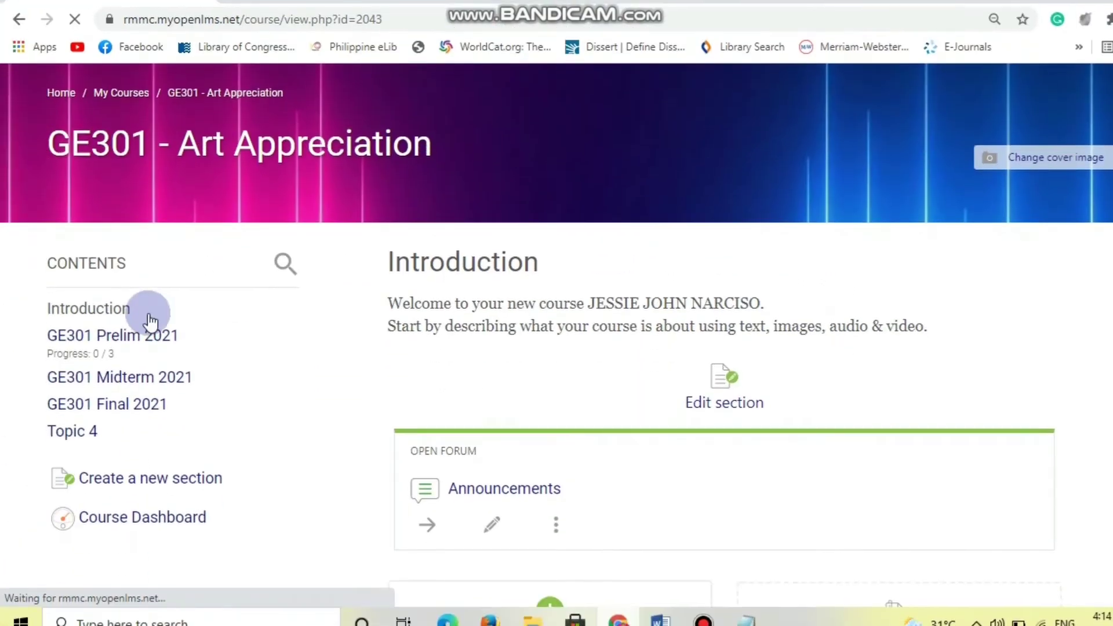
{"action": "left_click", "coordinate": [73, 452]}
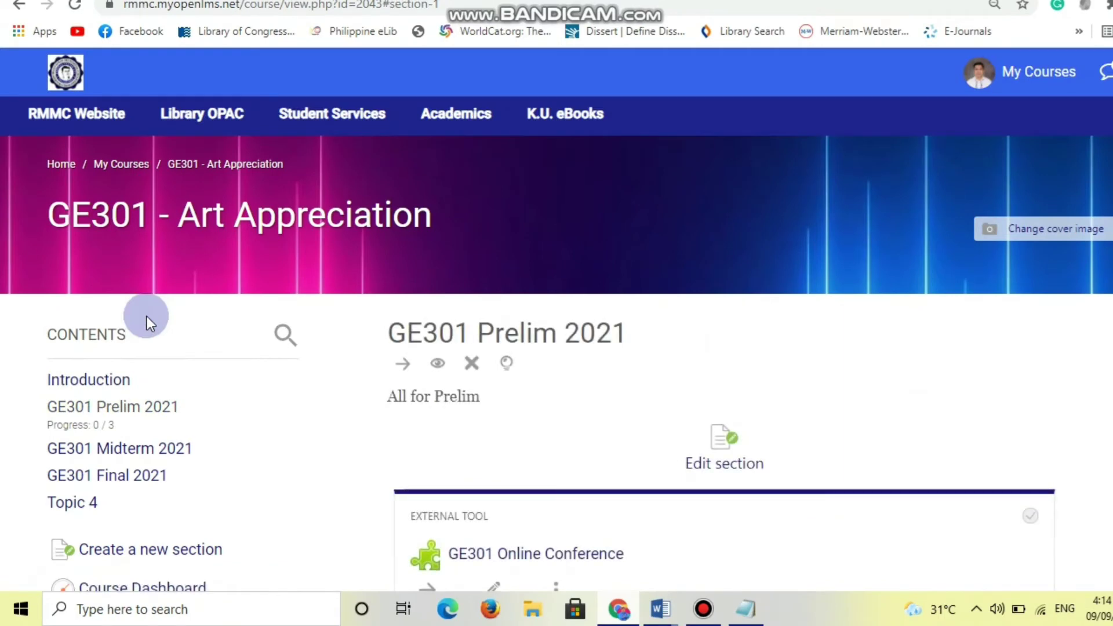
{"action": "scroll", "coordinate": [857, 346], "scroll_direction": "down", "scroll_amount": 2}
{"action": "scroll", "coordinate": [857, 347], "scroll_direction": "up", "scroll_amount": 2}
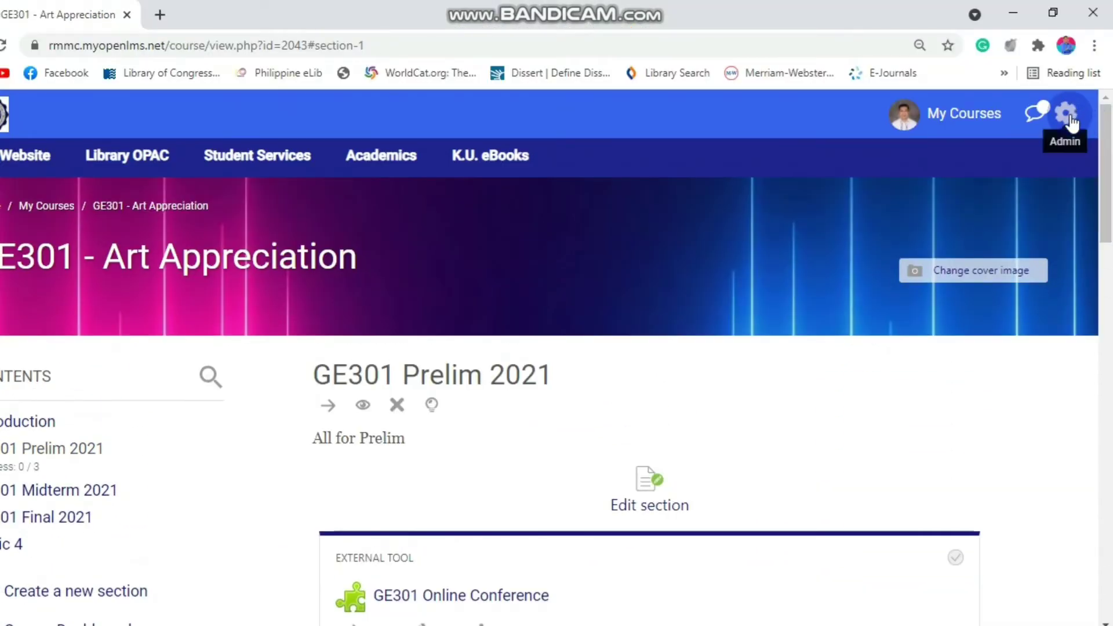
{"action": "left_click", "coordinate": [1067, 72]}
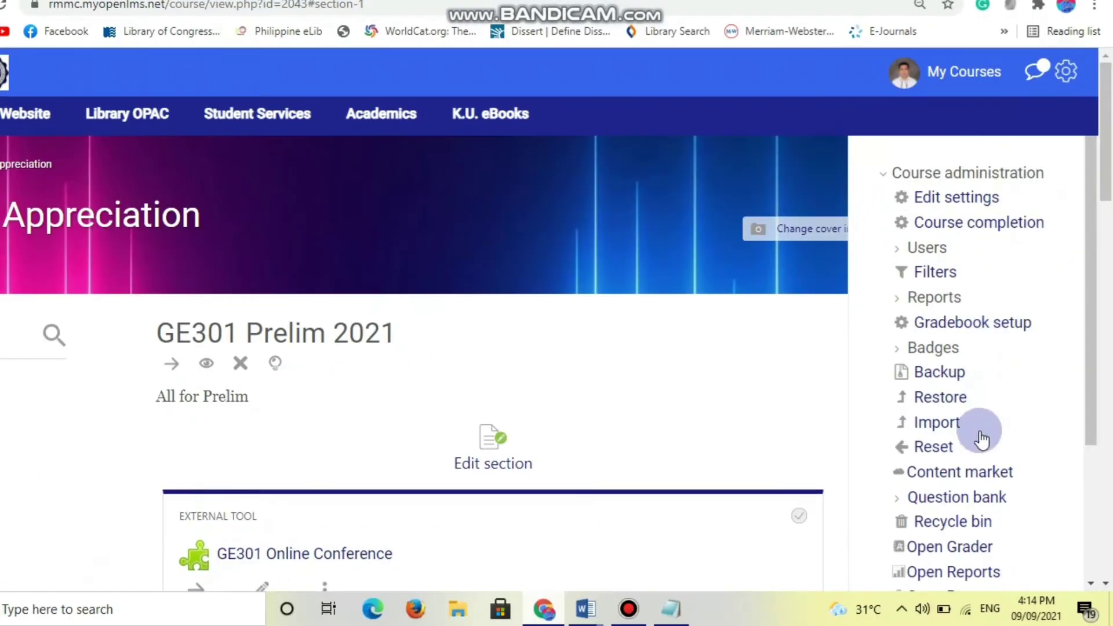
{"action": "left_click", "coordinate": [972, 498]}
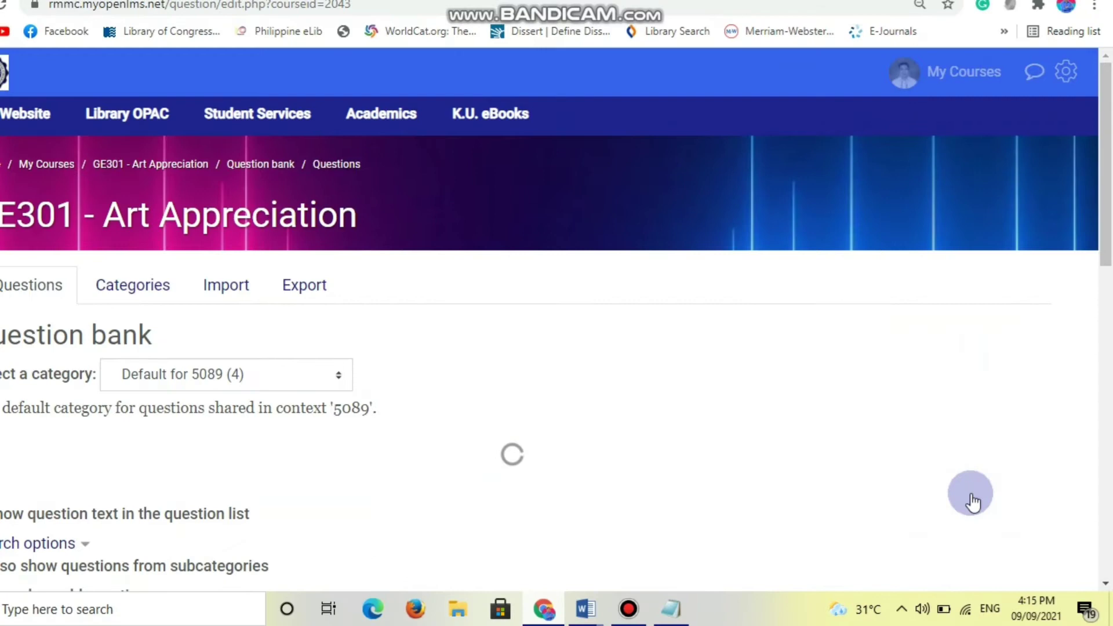
{"action": "scroll", "coordinate": [740, 314], "scroll_direction": "down", "scroll_amount": 2}
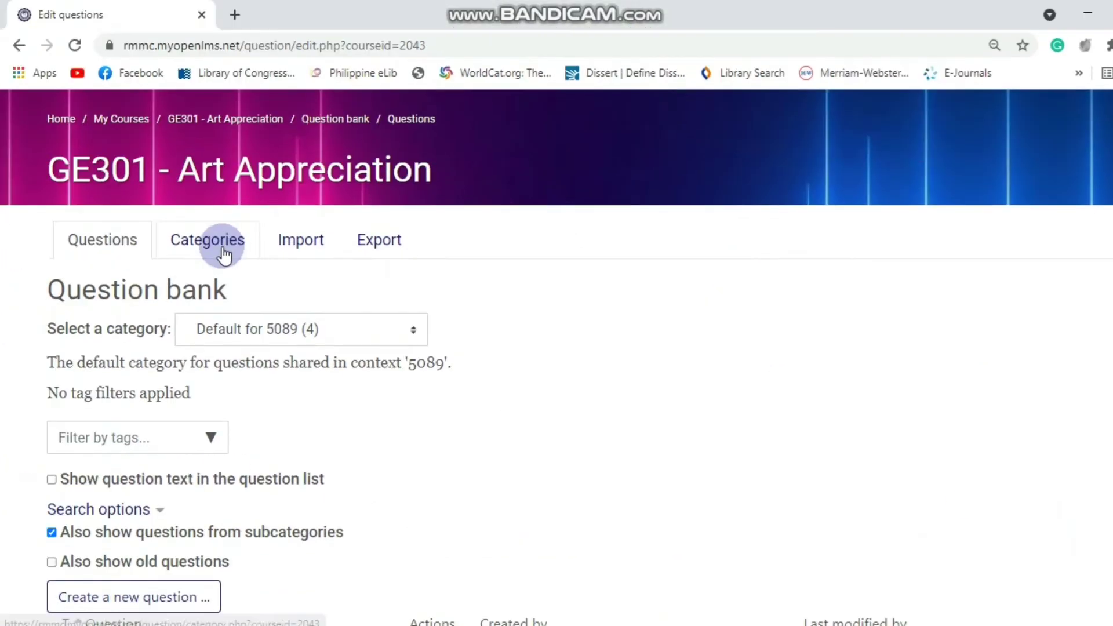
- Create the category 'Sample Exam QBank' with parent Top for GE301 - Art Appreciation
{"action": "left_click", "coordinate": [146, 217]}
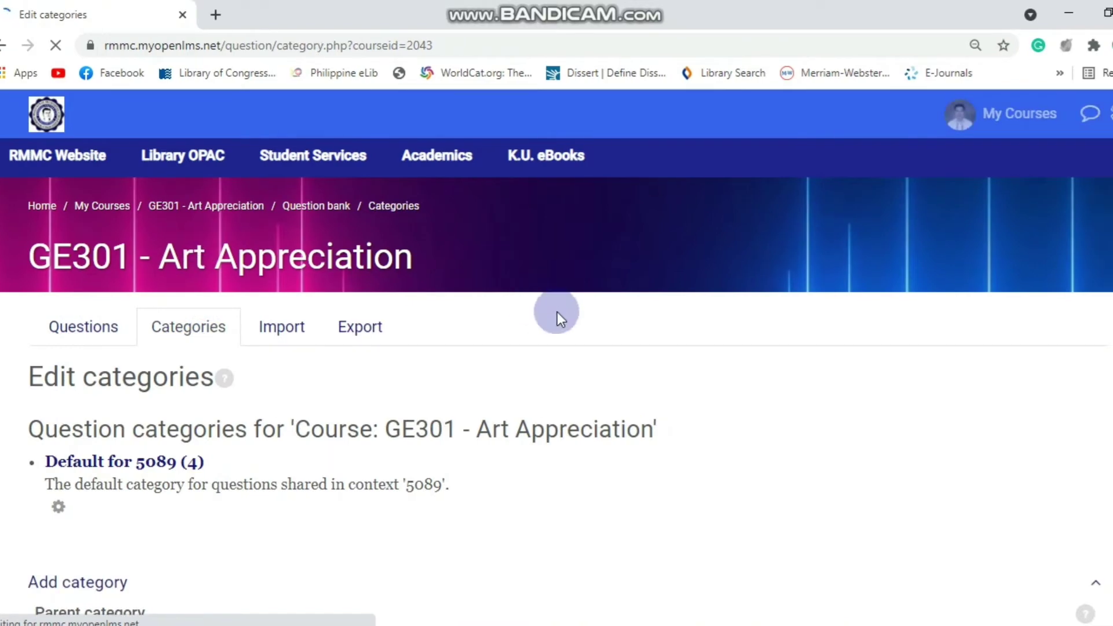
{"action": "scroll", "coordinate": [558, 312], "scroll_direction": "down", "scroll_amount": 1}
{"action": "scroll", "coordinate": [558, 312], "scroll_direction": "down", "scroll_amount": 3}
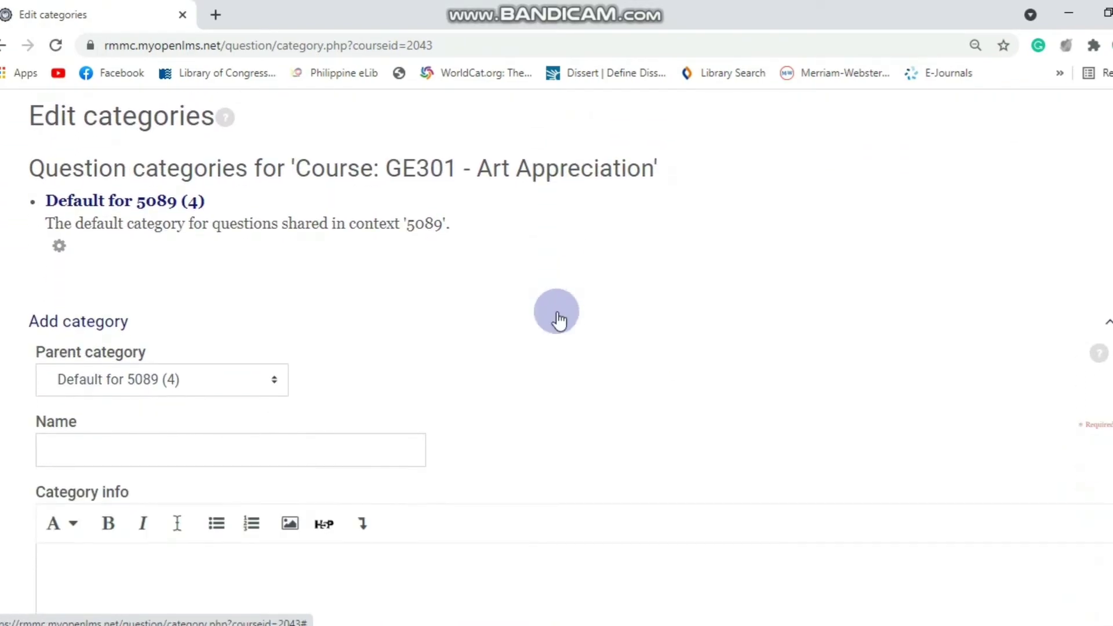
{"action": "left_click", "coordinate": [230, 439]}
{"action": "type", "text": "Sample Exam QBank"}
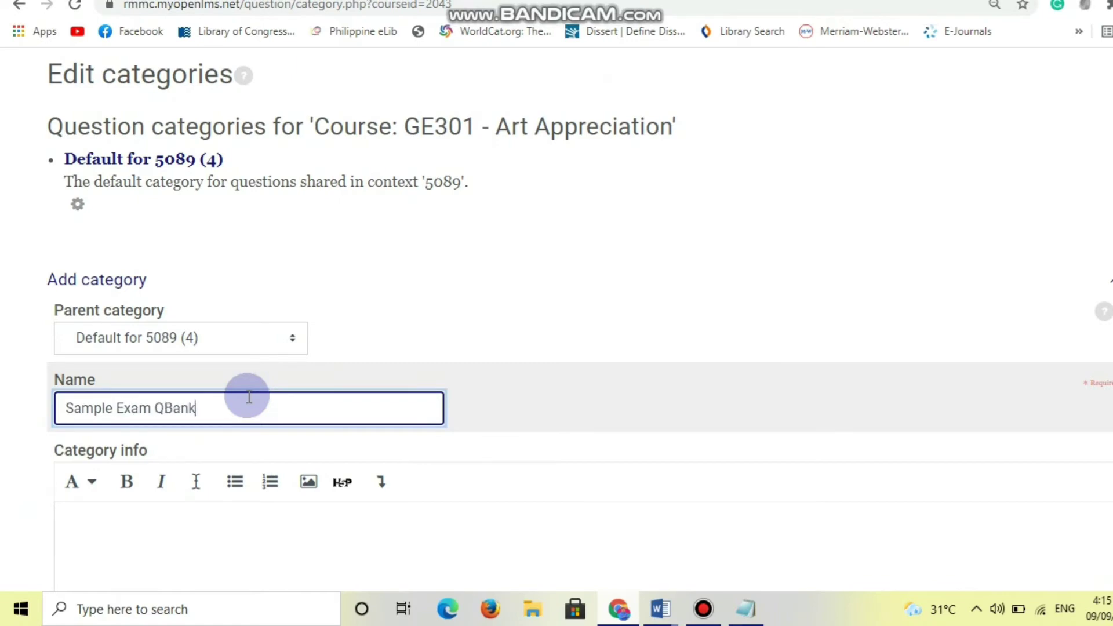
{"action": "scroll", "coordinate": [408, 347], "scroll_direction": "down", "scroll_amount": 5}
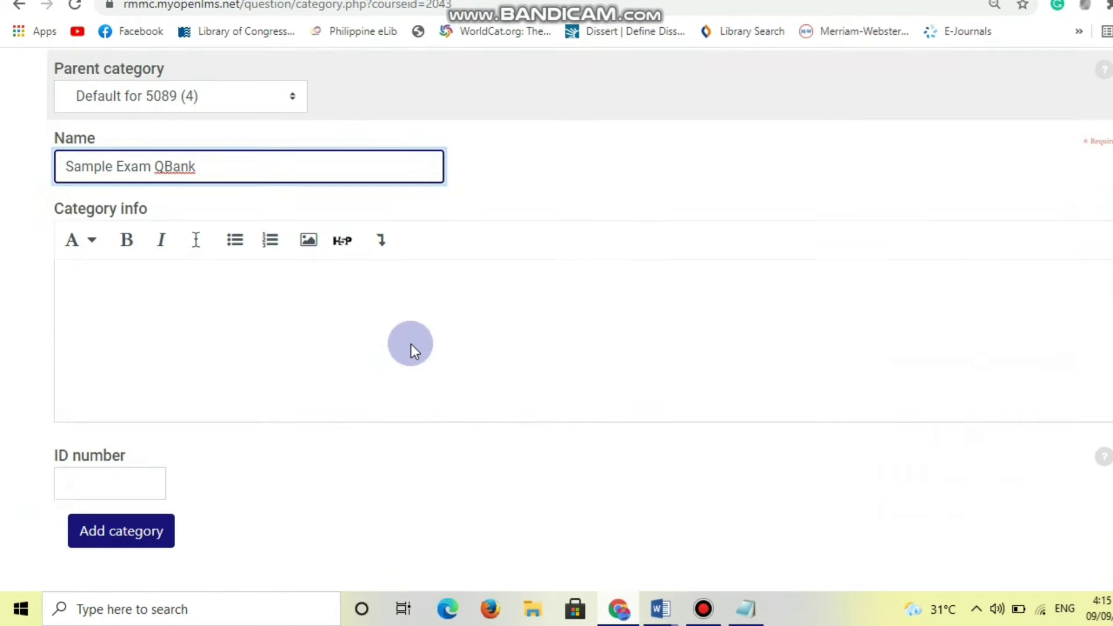
{"action": "left_click", "coordinate": [149, 521]}
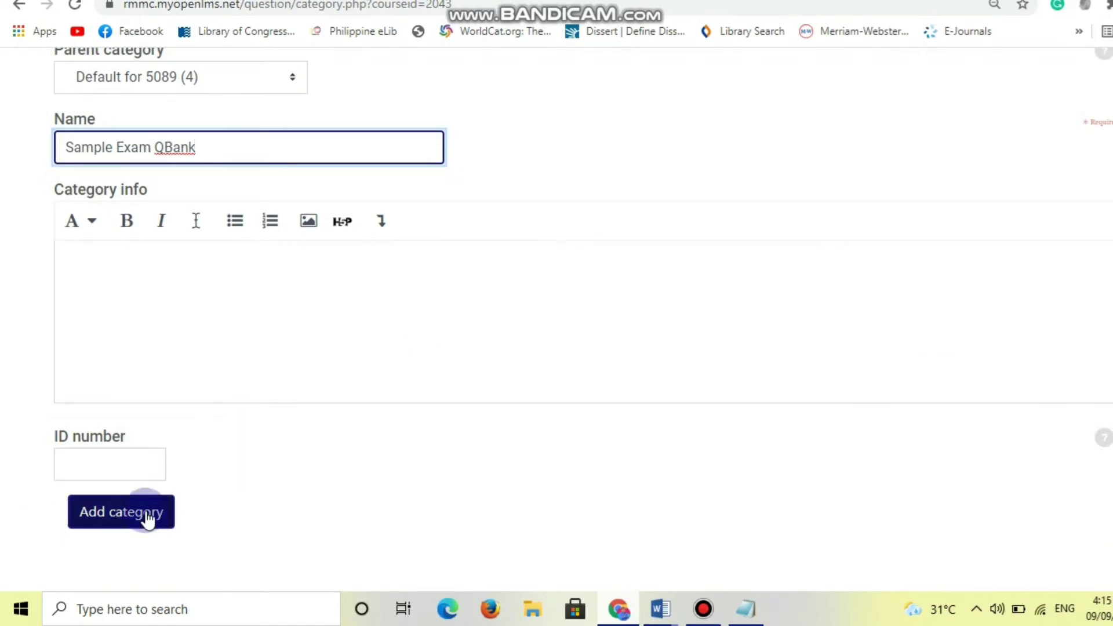
{"action": "left_click", "coordinate": [220, 72]}
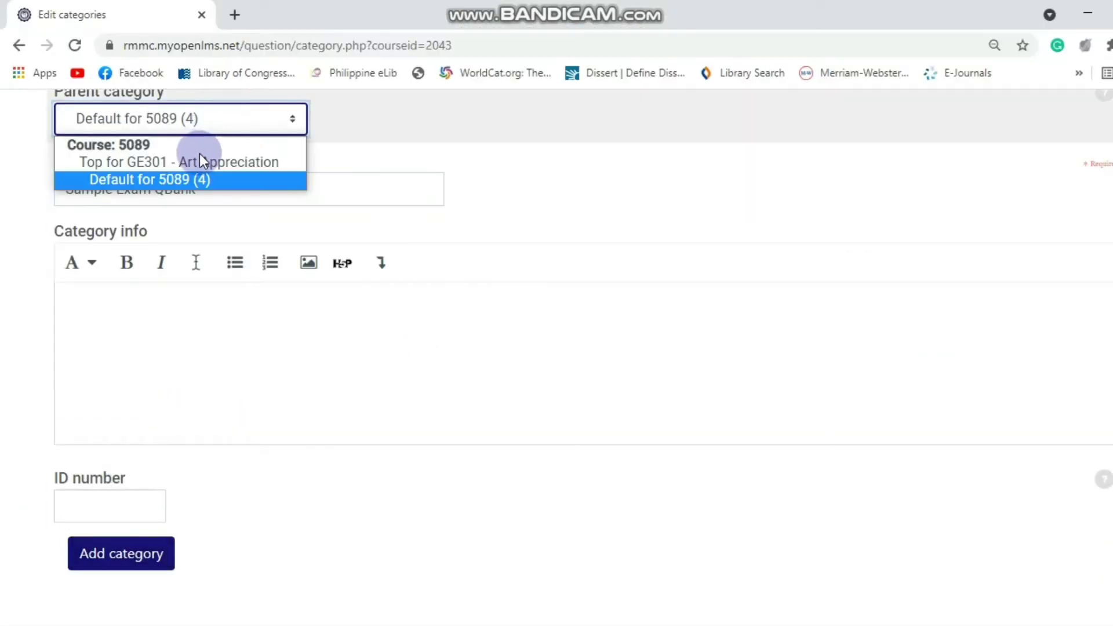
{"action": "left_click", "coordinate": [200, 161]}
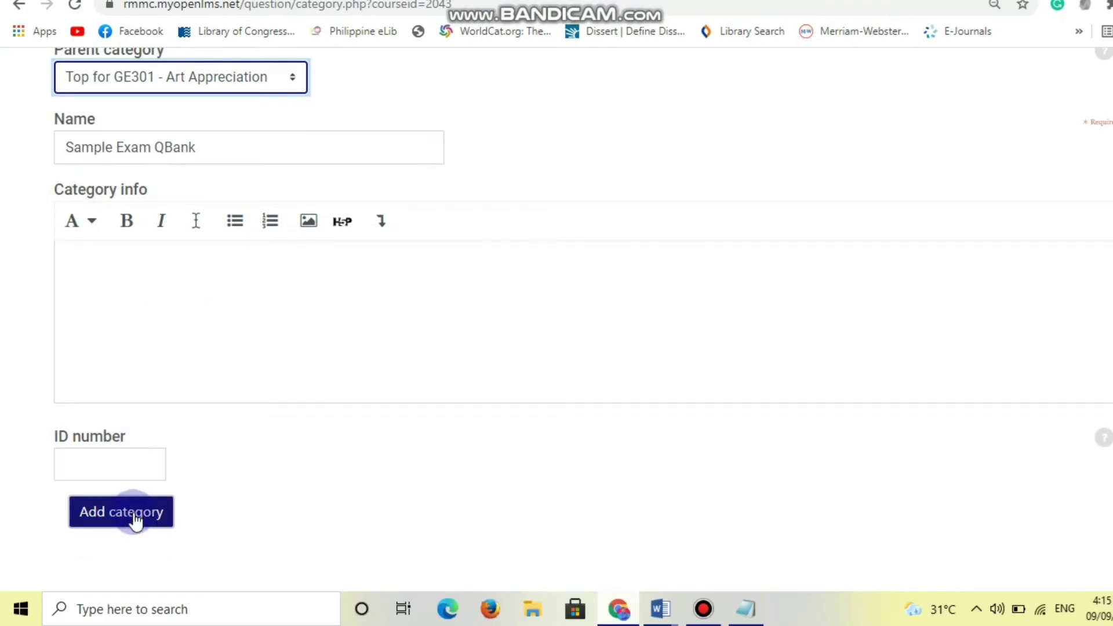
{"action": "left_click", "coordinate": [135, 519]}
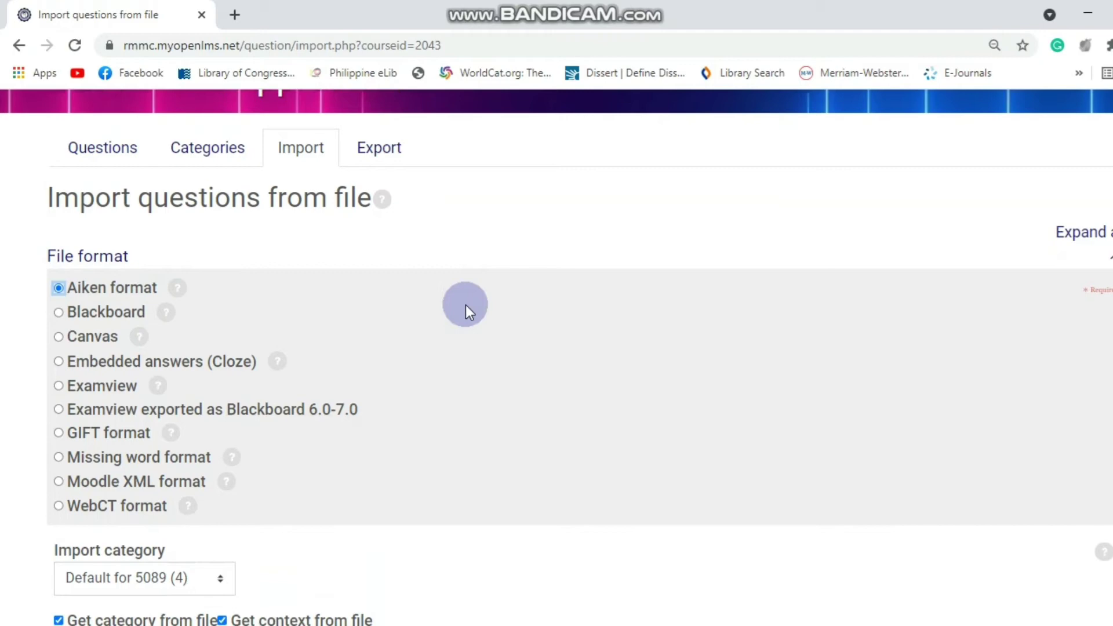
{"action": "scroll", "coordinate": [465, 305], "scroll_direction": "down", "scroll_amount": 10}
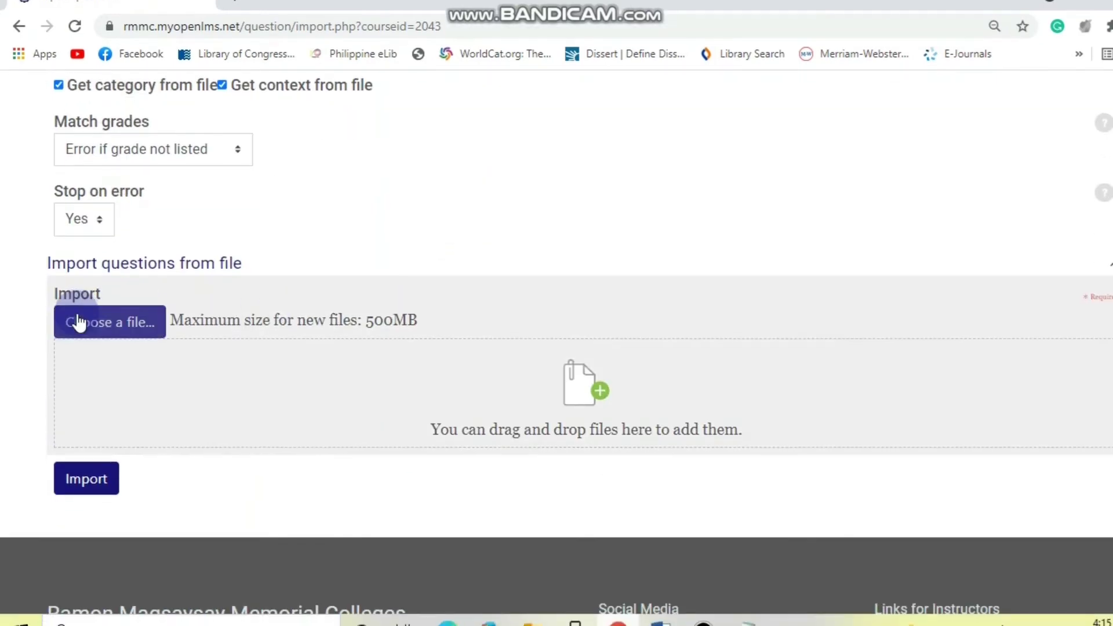
- Upload Sample Exam Q Bank.txt from the Desktop via the file picker and import it
{"action": "left_click", "coordinate": [75, 341]}
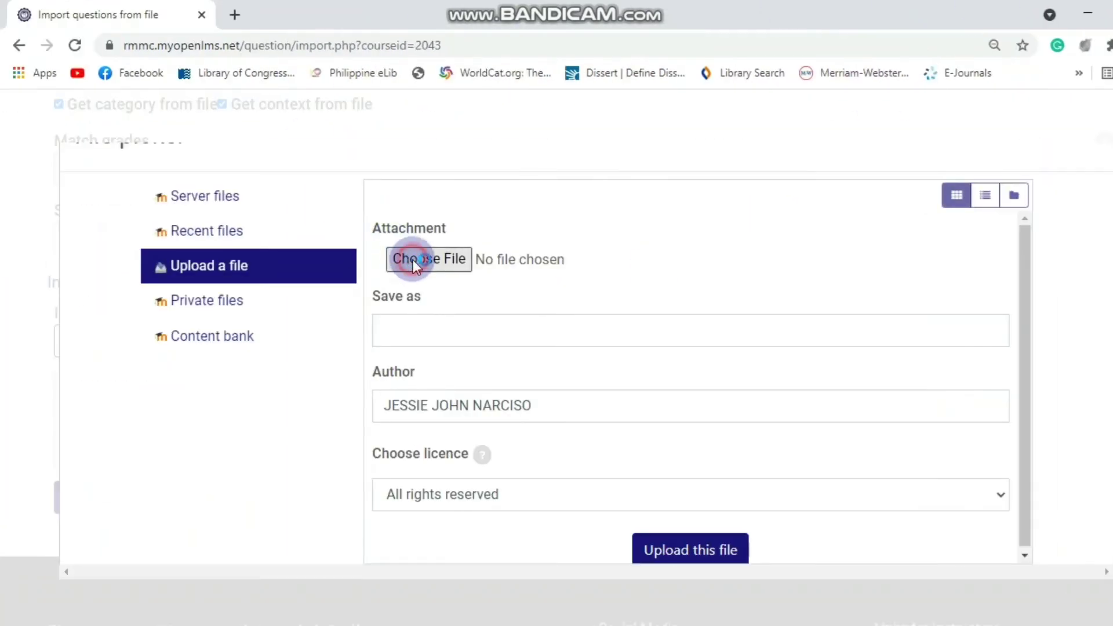
{"action": "left_click", "coordinate": [413, 261]}
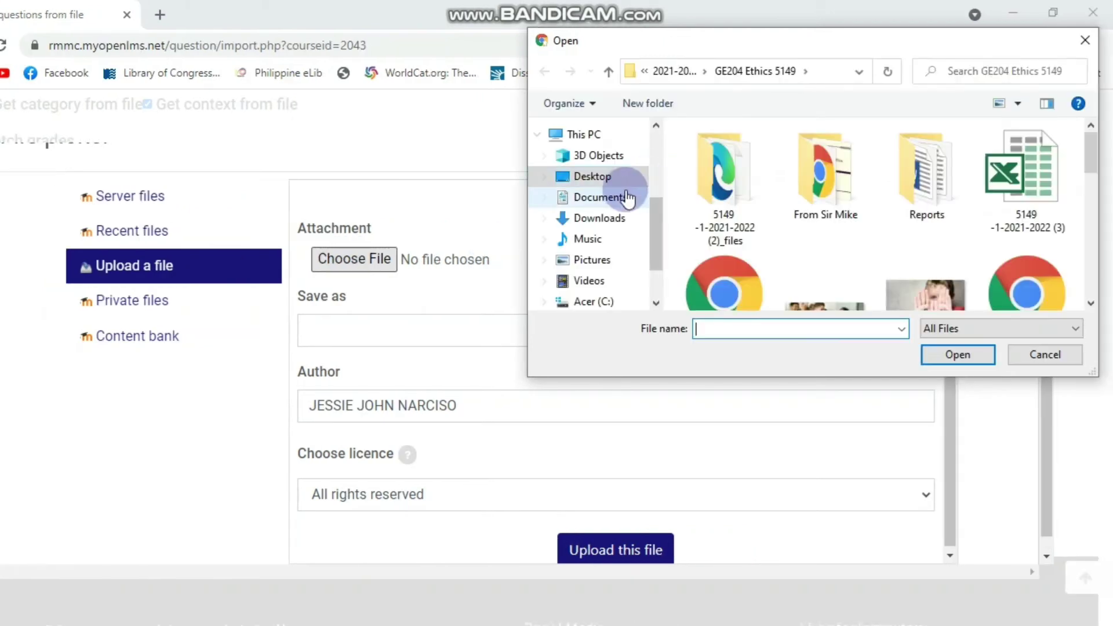
{"action": "left_click", "coordinate": [690, 185]}
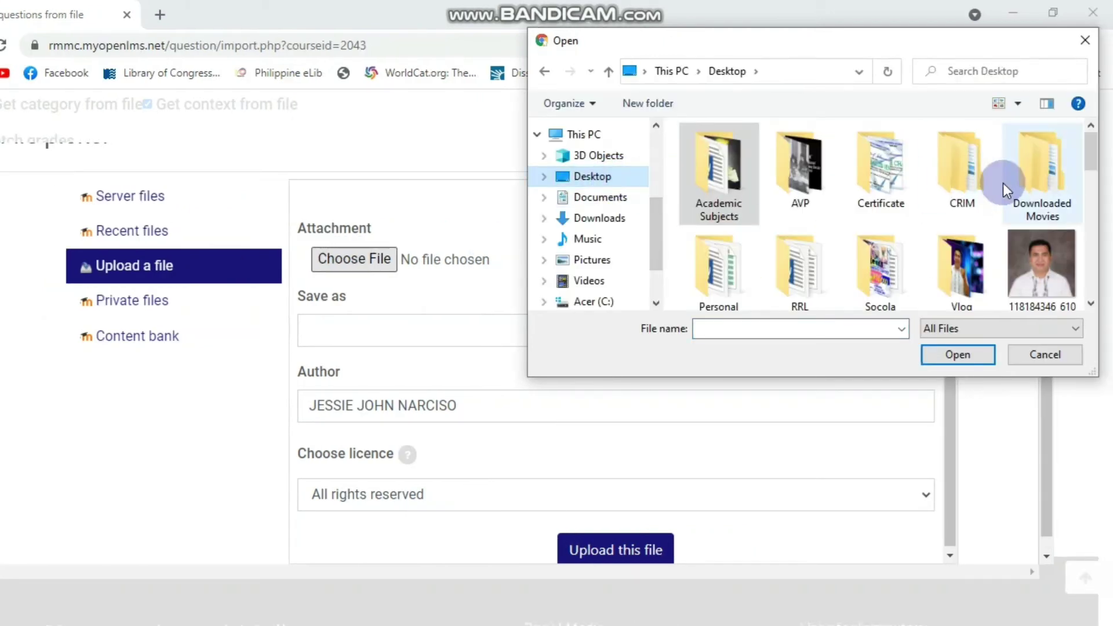
{"action": "scroll", "coordinate": [1003, 184], "scroll_direction": "down", "scroll_amount": 3}
{"action": "scroll", "coordinate": [1004, 183], "scroll_direction": "down", "scroll_amount": 2}
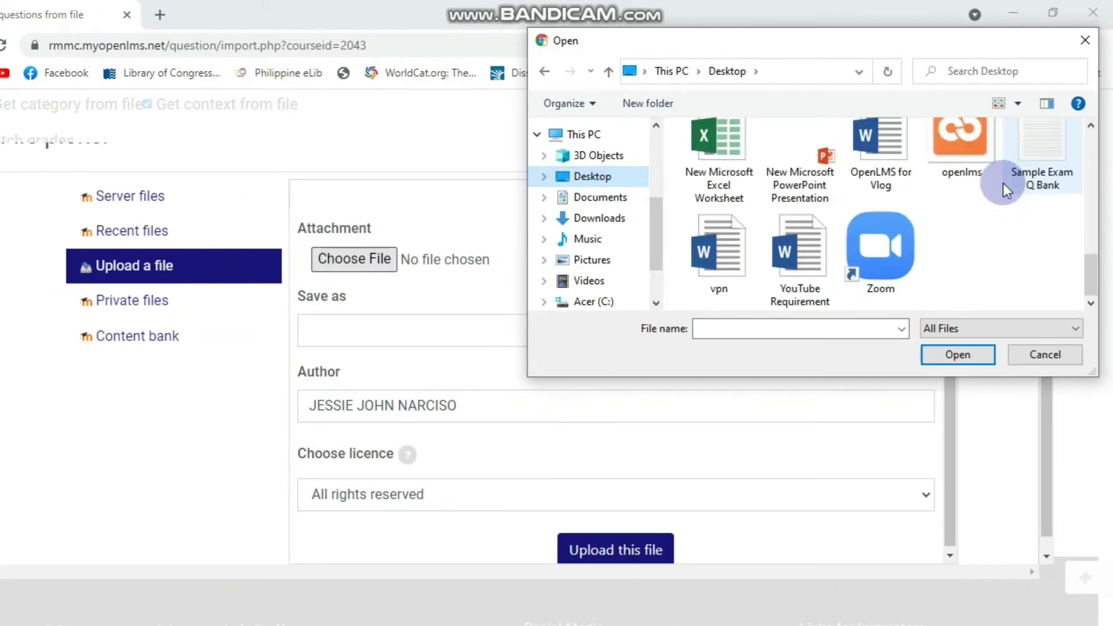
{"action": "left_click", "coordinate": [1048, 162]}
{"action": "left_click", "coordinate": [958, 355]}
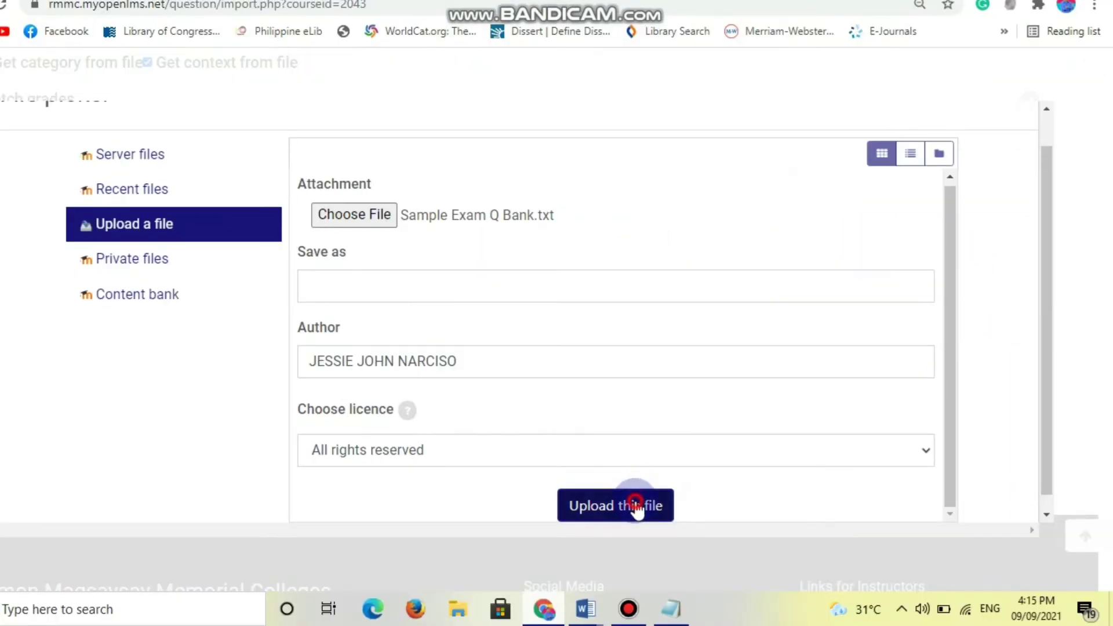
{"action": "left_click", "coordinate": [635, 527]}
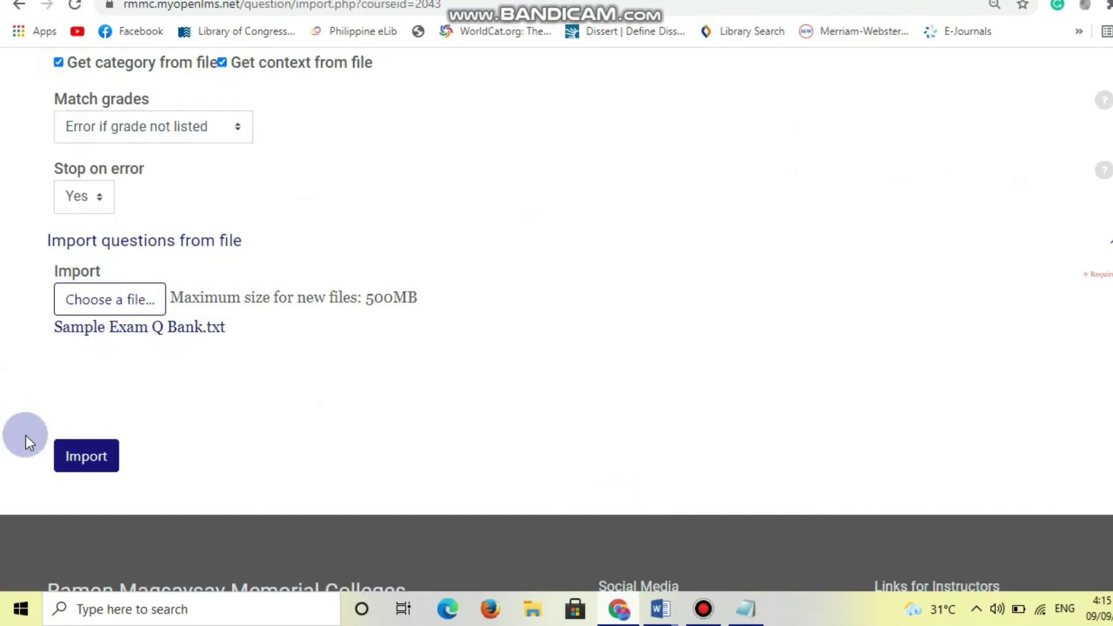
{"action": "left_click", "coordinate": [8, 457]}
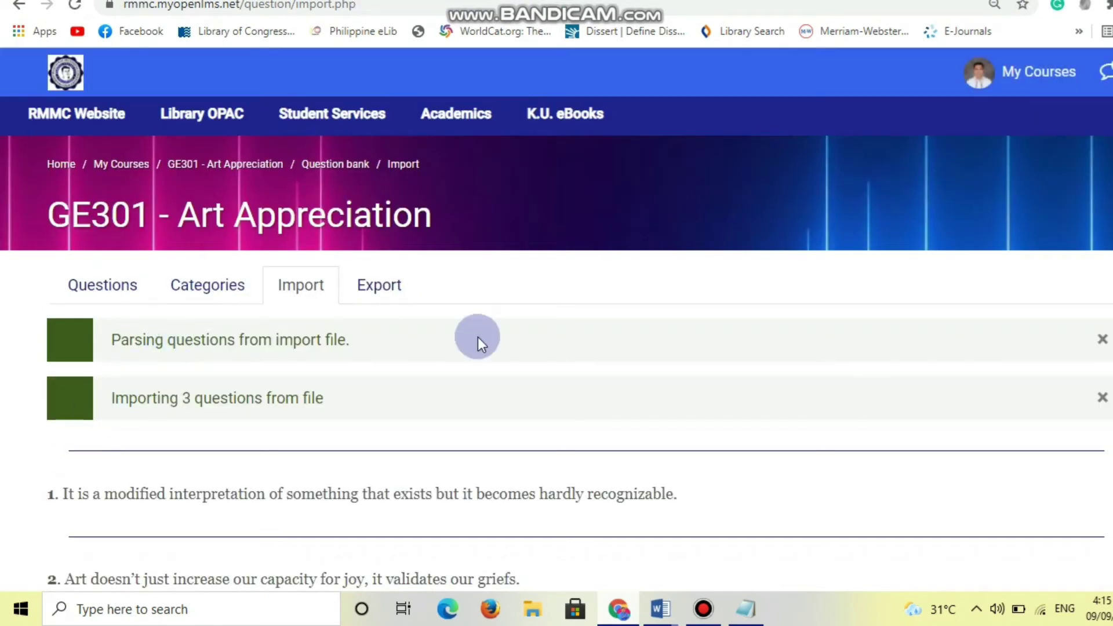
- Continue from the import results to the question list, where Default for 5089 holds 7 questions
{"action": "scroll", "coordinate": [557, 336], "scroll_direction": "down", "scroll_amount": 3}
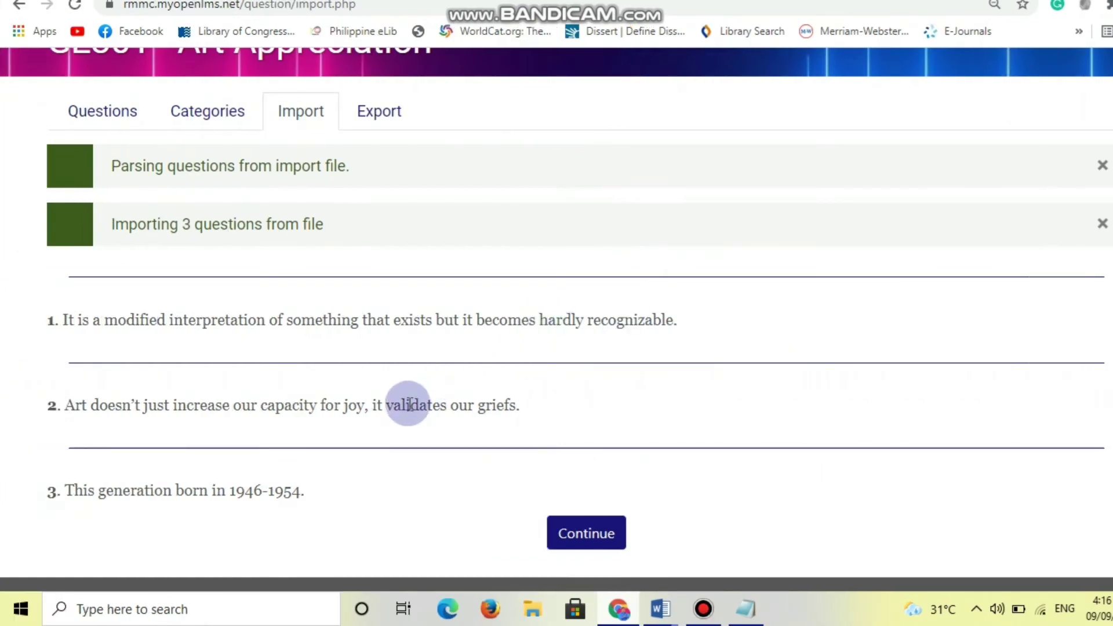
{"action": "scroll", "coordinate": [574, 440], "scroll_direction": "down", "scroll_amount": 2}
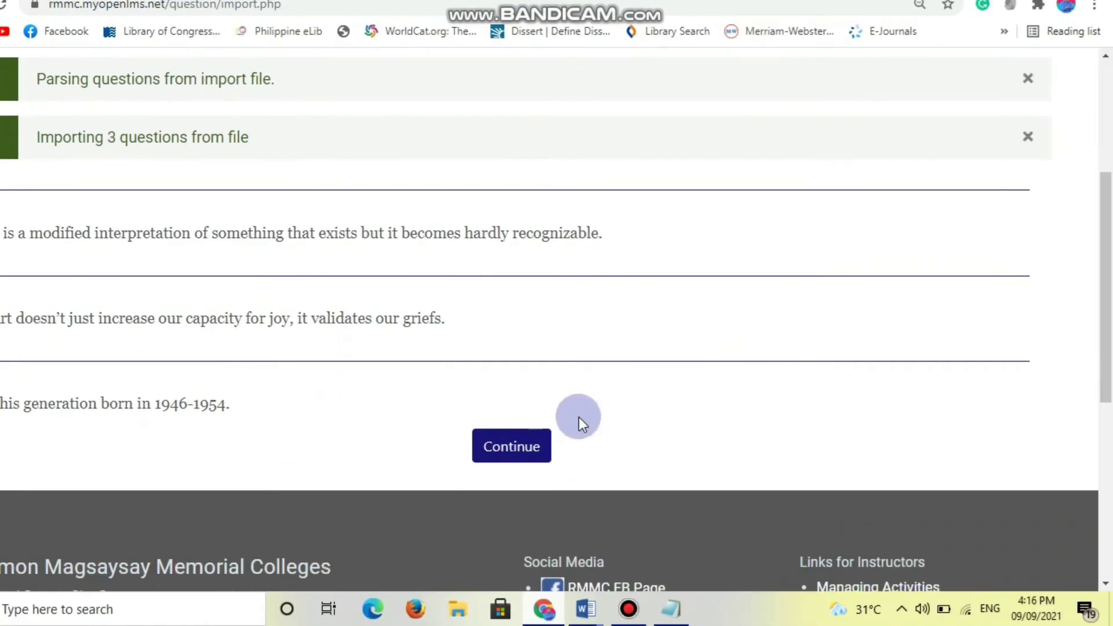
{"action": "left_click", "coordinate": [593, 454]}
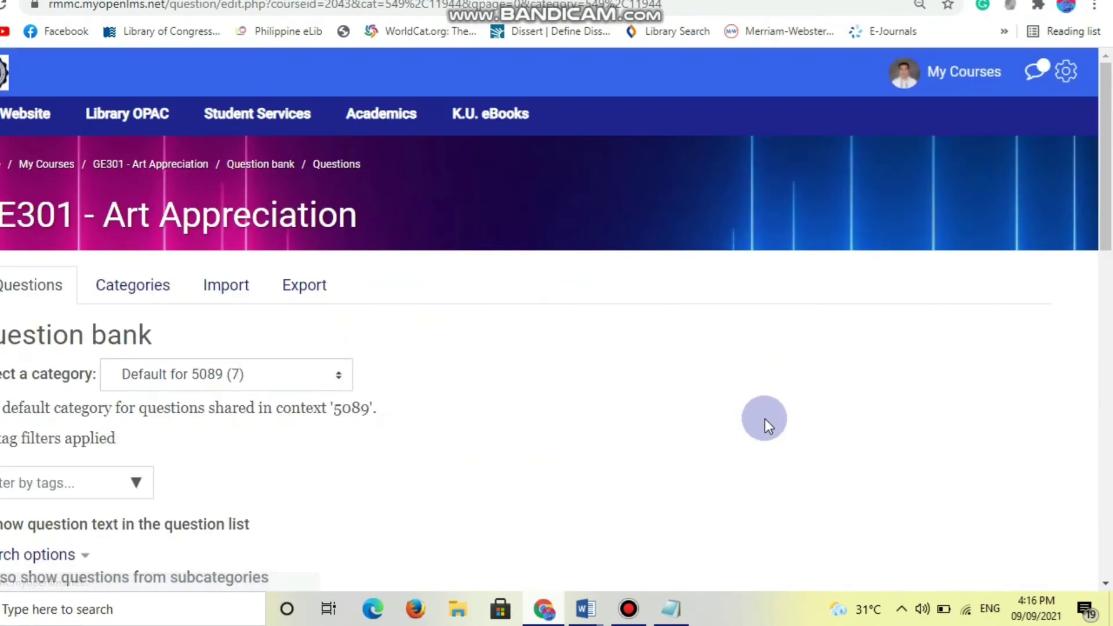
{"action": "scroll", "coordinate": [765, 418], "scroll_direction": "down", "scroll_amount": 5}
{"action": "scroll", "coordinate": [766, 418], "scroll_direction": "down", "scroll_amount": 4}
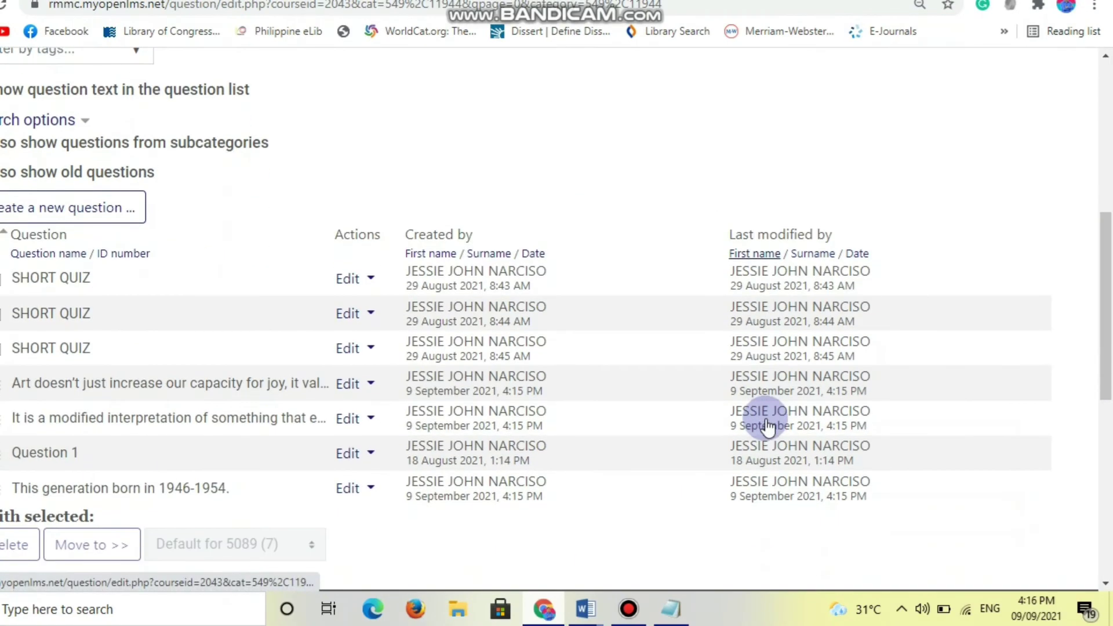
{"action": "scroll", "coordinate": [767, 419], "scroll_direction": "up", "scroll_amount": 5}
{"action": "scroll", "coordinate": [767, 418], "scroll_direction": "up", "scroll_amount": 3}
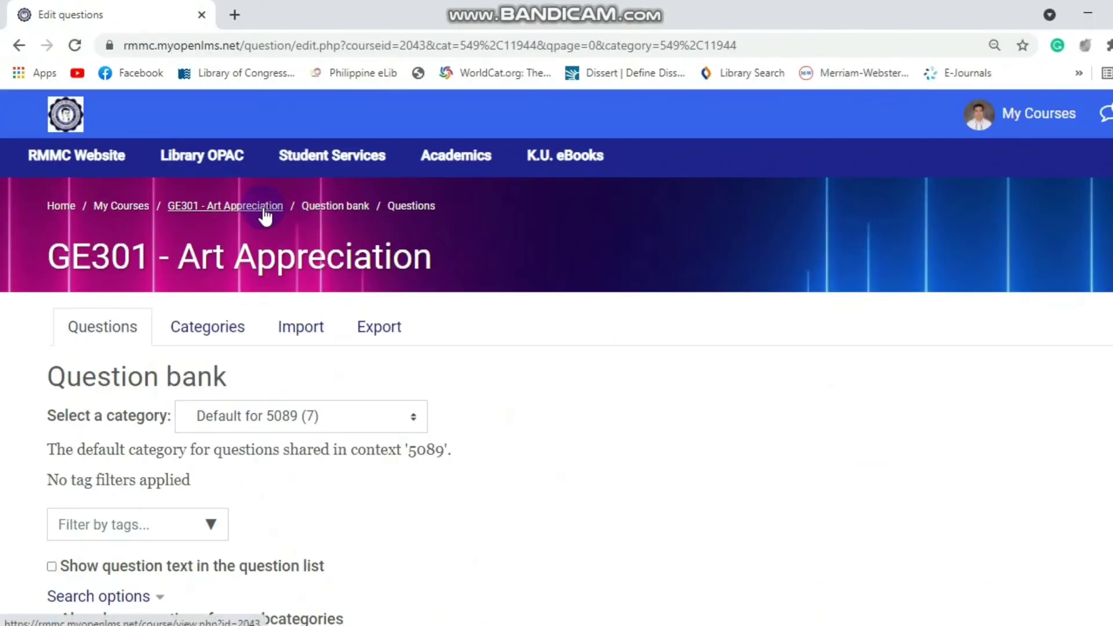
- From the GE301 course page, open the GE301 Prelim 2021 section and add a new Quiz activity
{"action": "left_click", "coordinate": [265, 210]}
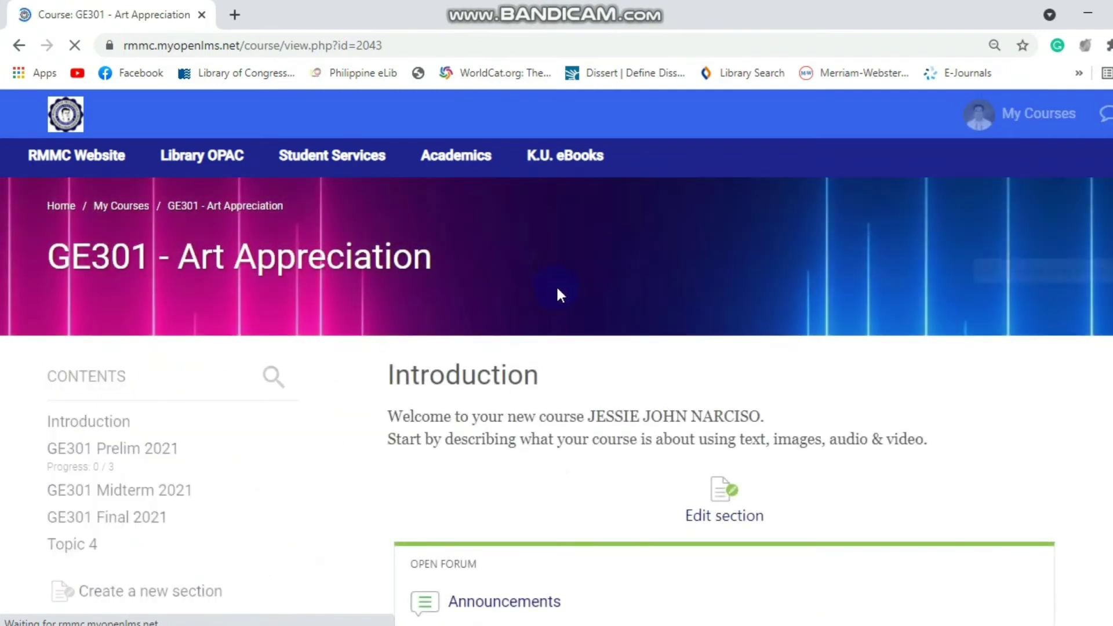
{"action": "scroll", "coordinate": [555, 284], "scroll_direction": "down", "scroll_amount": 1}
{"action": "left_click", "coordinate": [160, 366]}
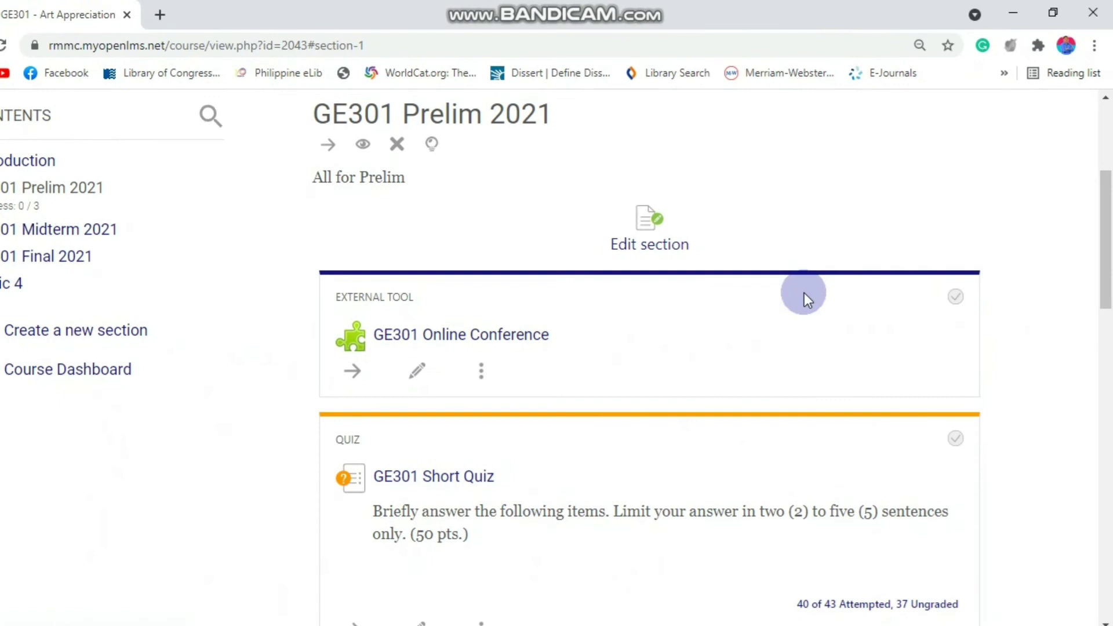
{"action": "scroll", "coordinate": [805, 293], "scroll_direction": "down", "scroll_amount": 9}
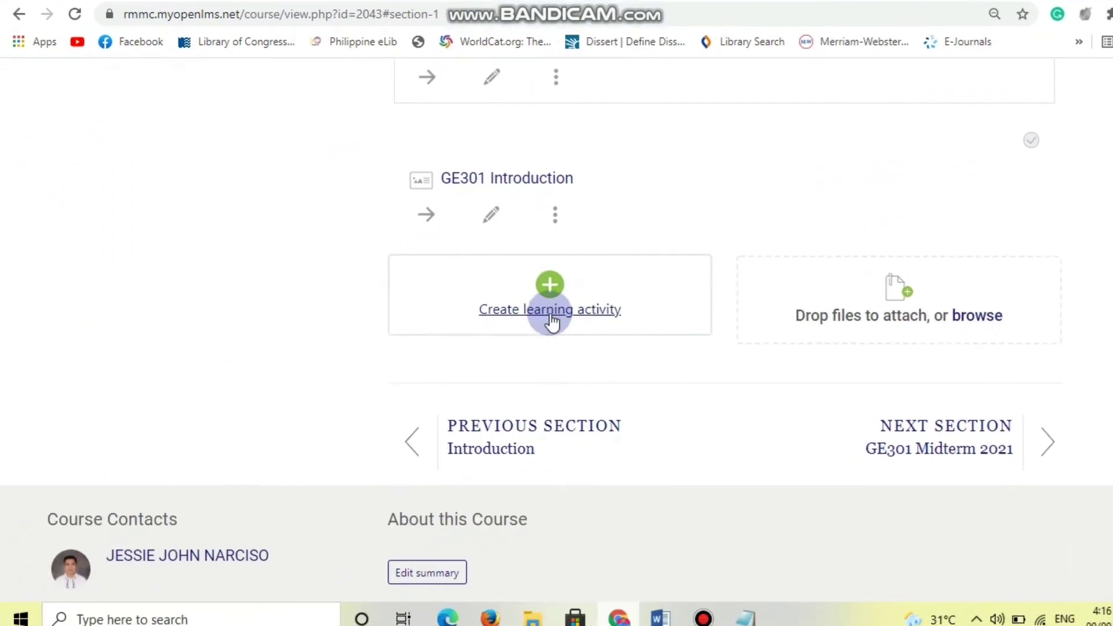
{"action": "left_click", "coordinate": [552, 322]}
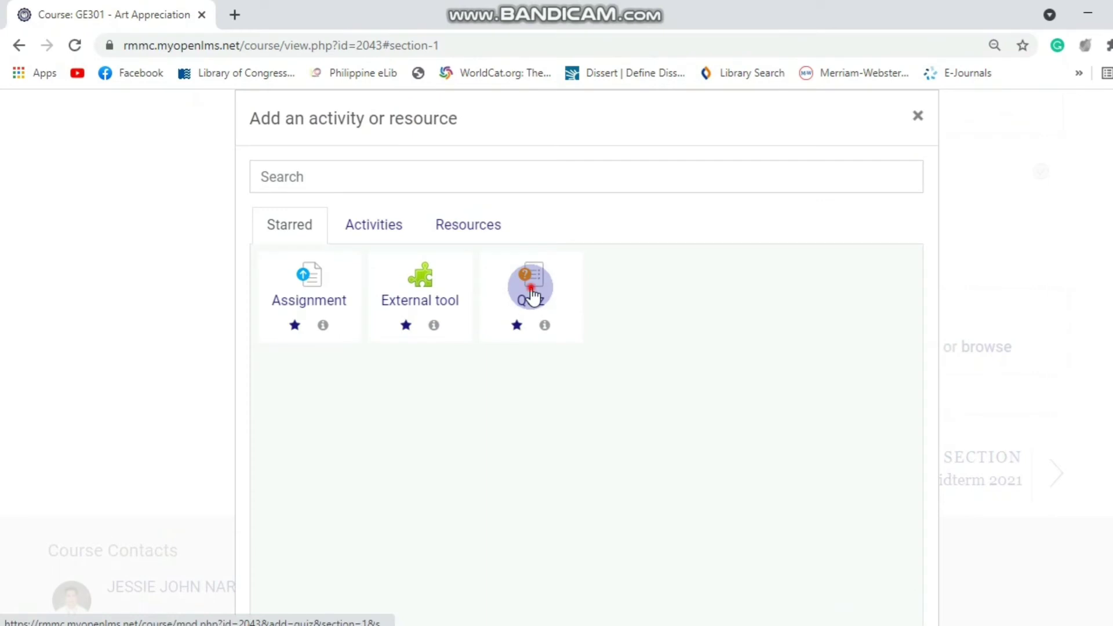
{"action": "left_click", "coordinate": [531, 289]}
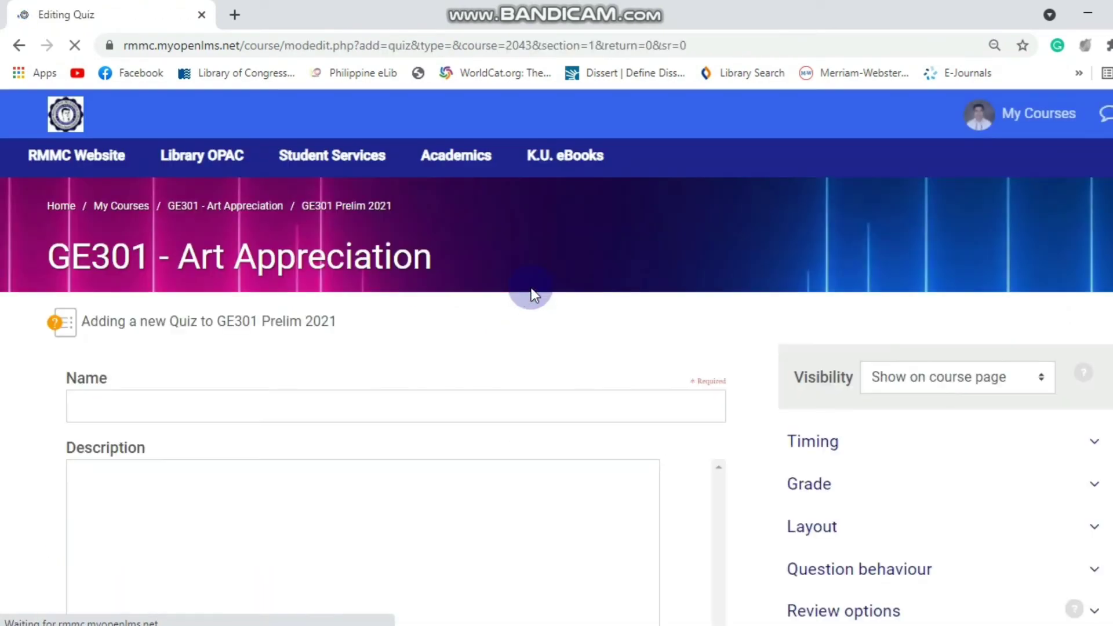
- Hide the quiz from students and name it 'Sample Exam'
{"action": "scroll", "coordinate": [529, 290], "scroll_direction": "down", "scroll_amount": 2}
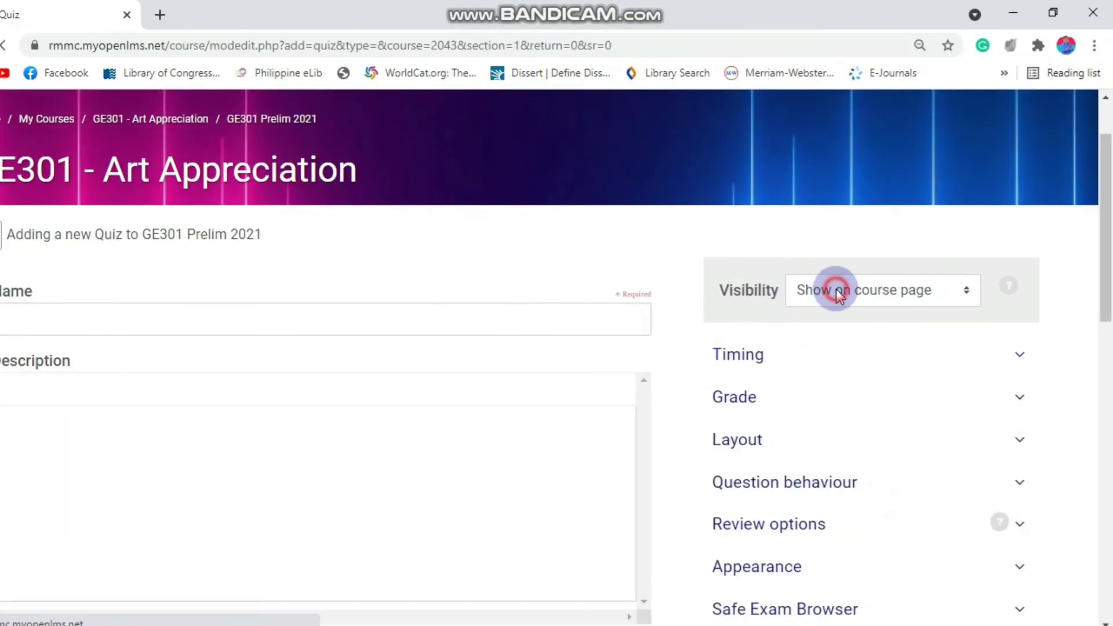
{"action": "left_click", "coordinate": [840, 294]}
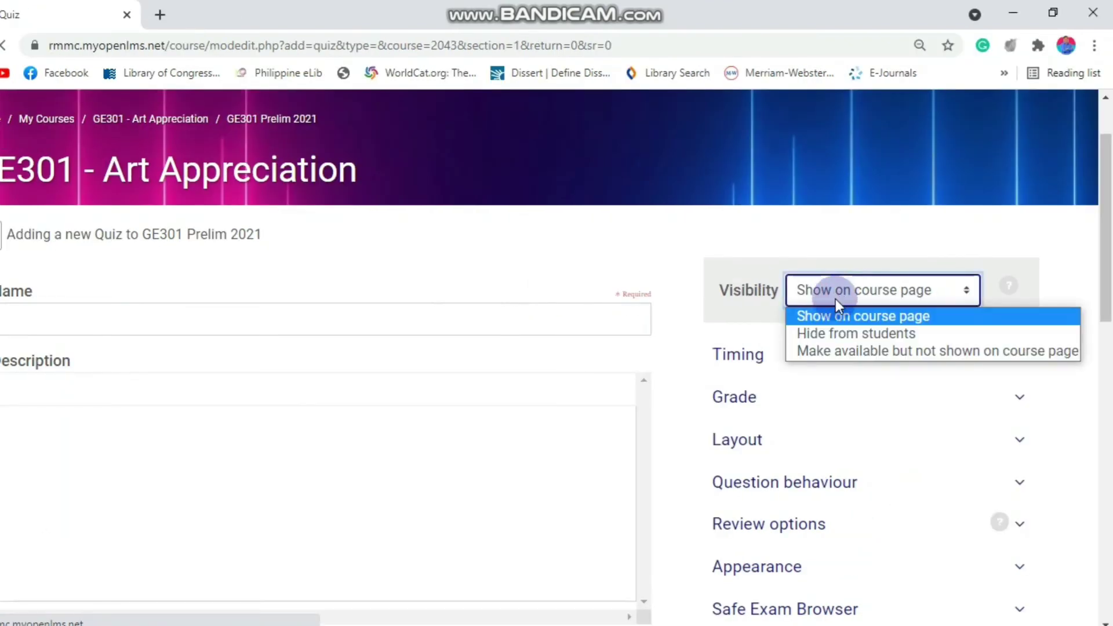
{"action": "left_click", "coordinate": [842, 332]}
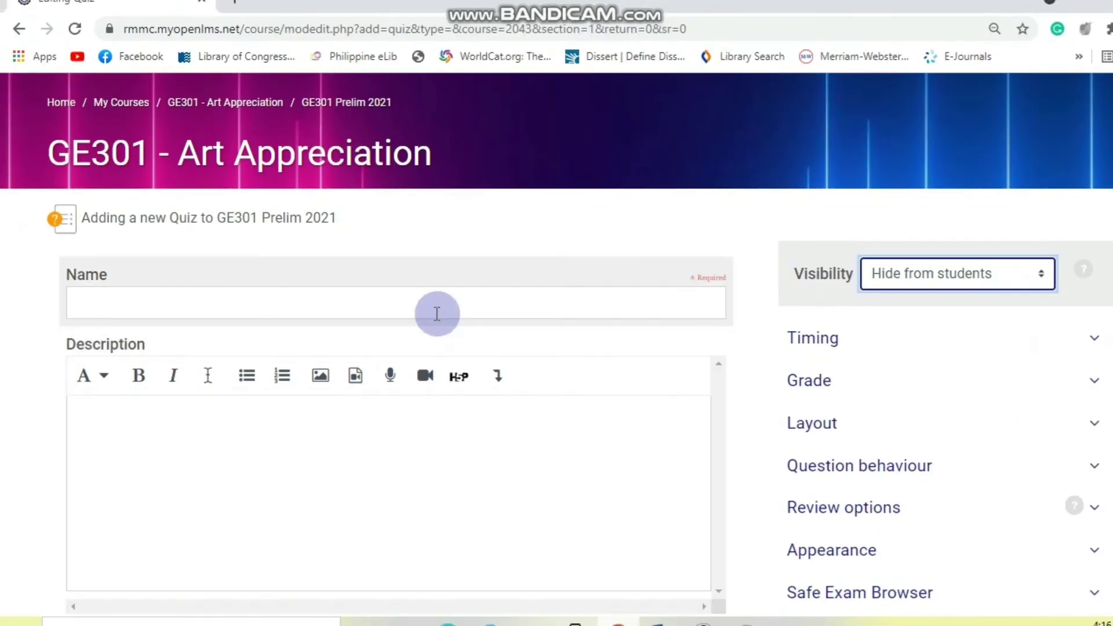
{"action": "left_click", "coordinate": [352, 305]}
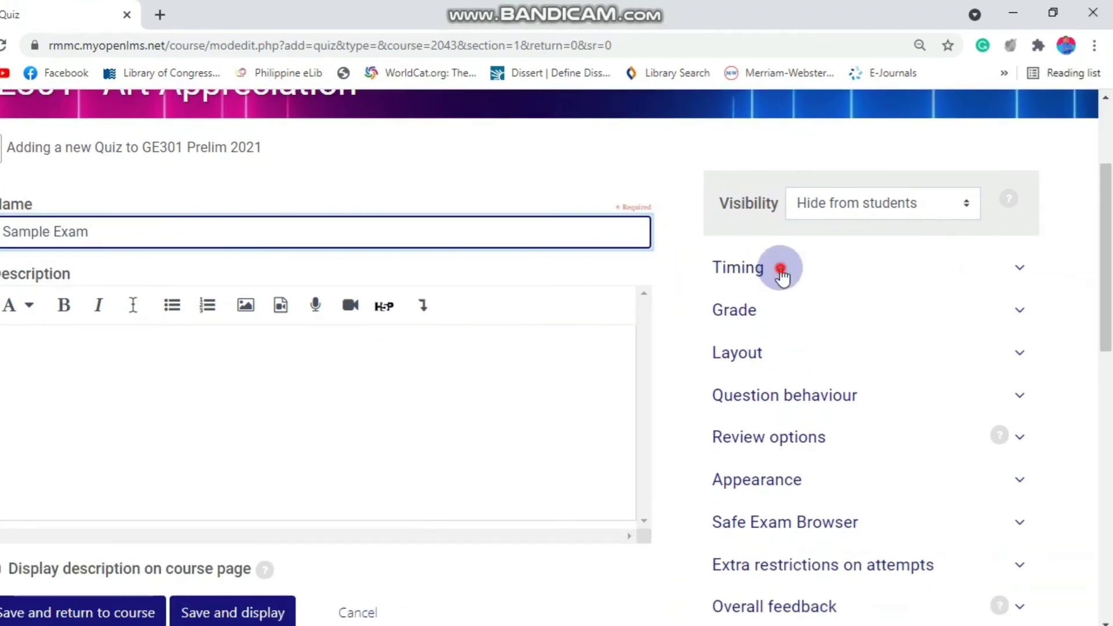
- Enable the quiz opening date and set it to 13 September 2021, 4:16 PM
{"action": "left_click", "coordinate": [857, 351]}
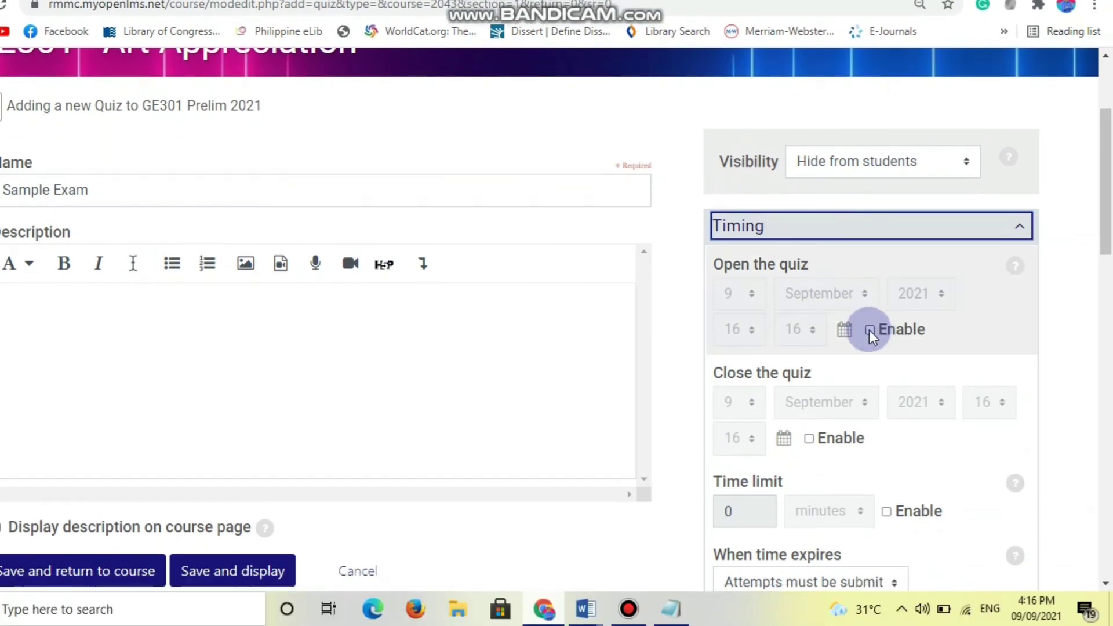
{"action": "left_click", "coordinate": [869, 330]}
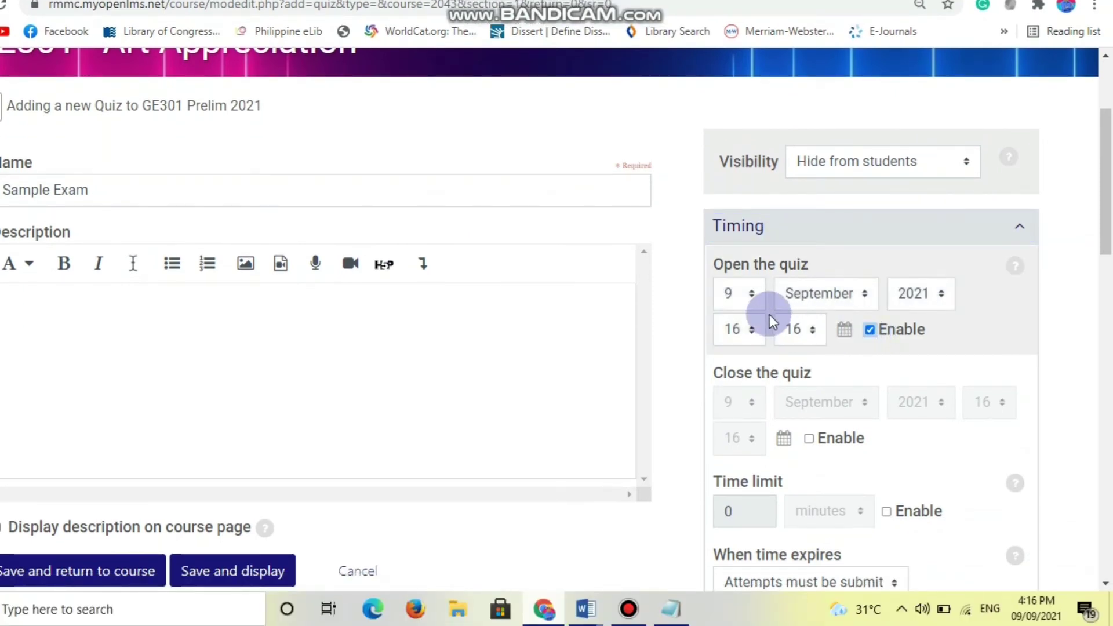
{"action": "left_click", "coordinate": [745, 296]}
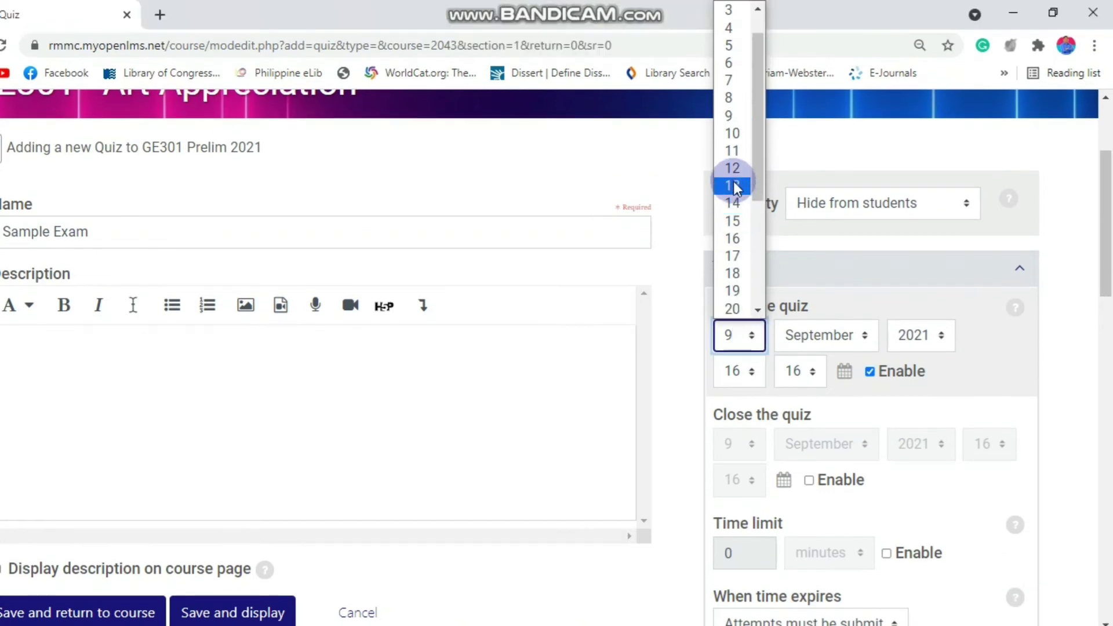
{"action": "left_click", "coordinate": [735, 143]}
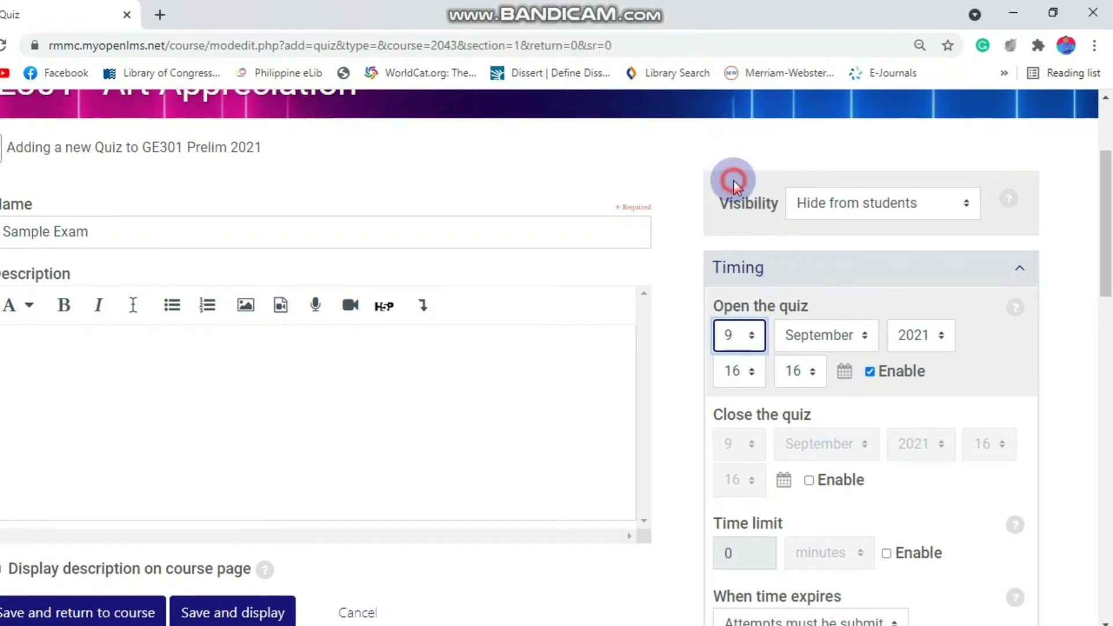
{"action": "left_click", "coordinate": [808, 272]}
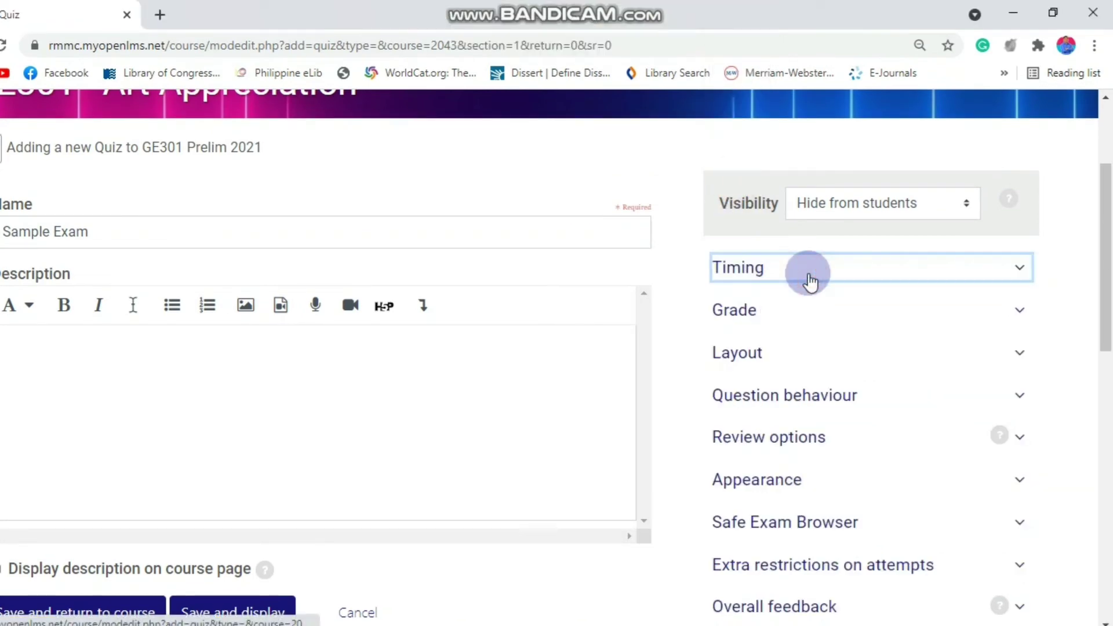
- Show the description 'Please read' on the course page and save the quiz
{"action": "scroll", "coordinate": [348, 405], "scroll_direction": "down", "scroll_amount": 2}
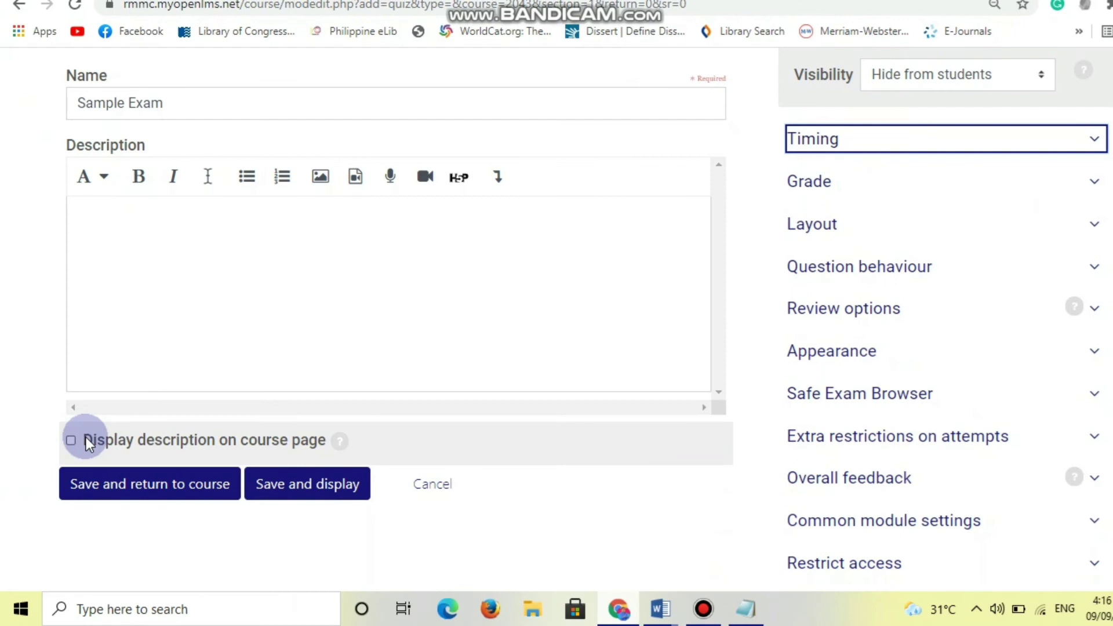
{"action": "left_click", "coordinate": [73, 441]}
{"action": "scroll", "coordinate": [522, 382], "scroll_direction": "up", "scroll_amount": 2}
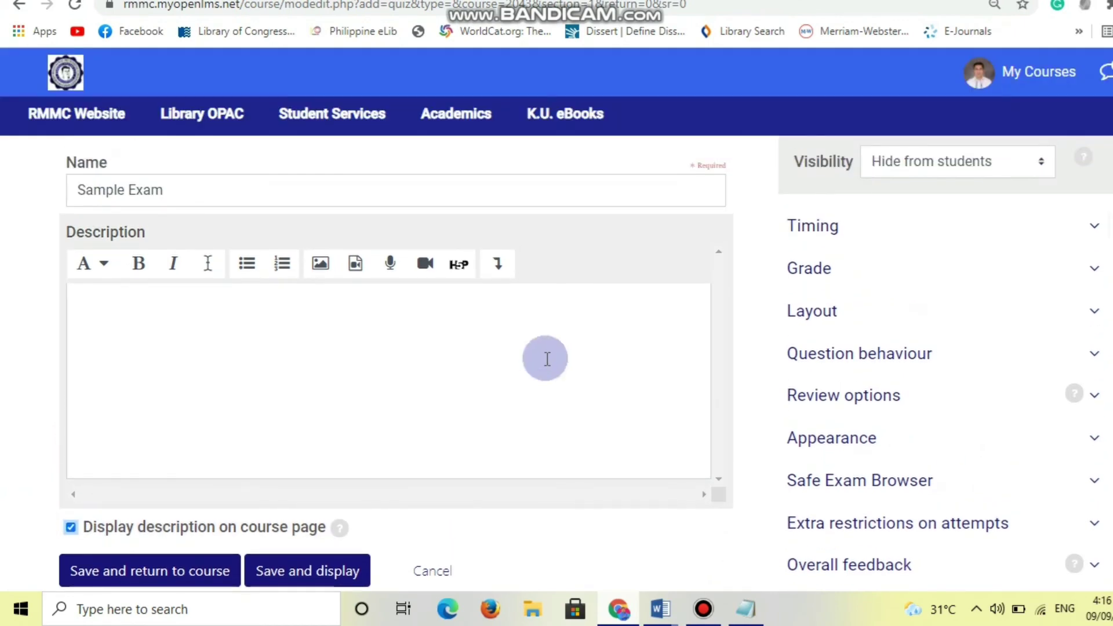
{"action": "scroll", "coordinate": [545, 360], "scroll_direction": "down", "scroll_amount": 2}
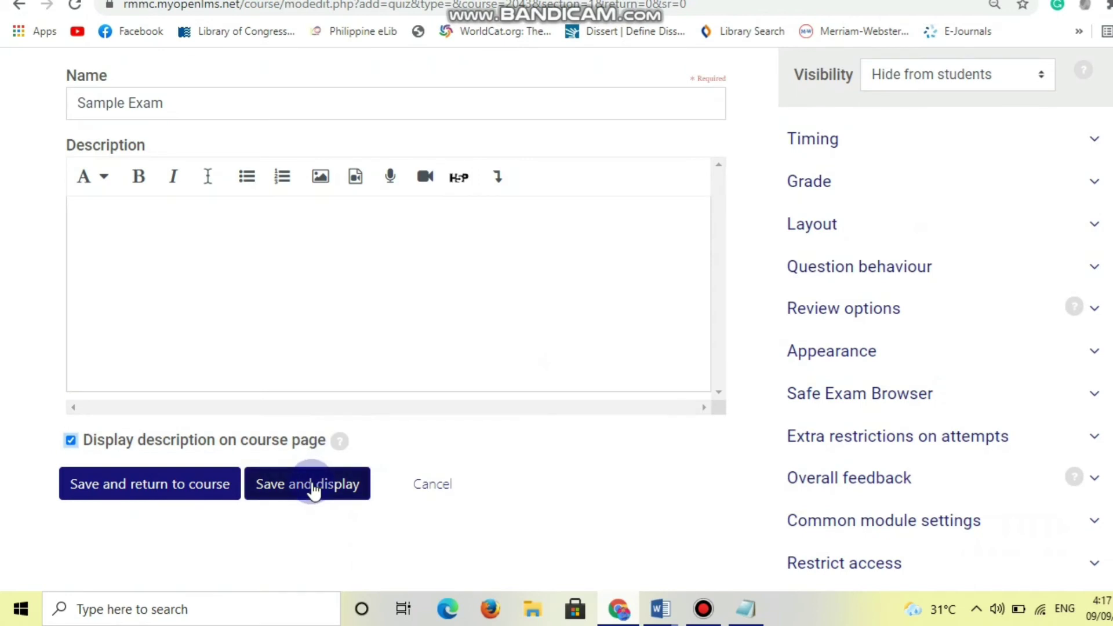
{"action": "left_click", "coordinate": [259, 266]}
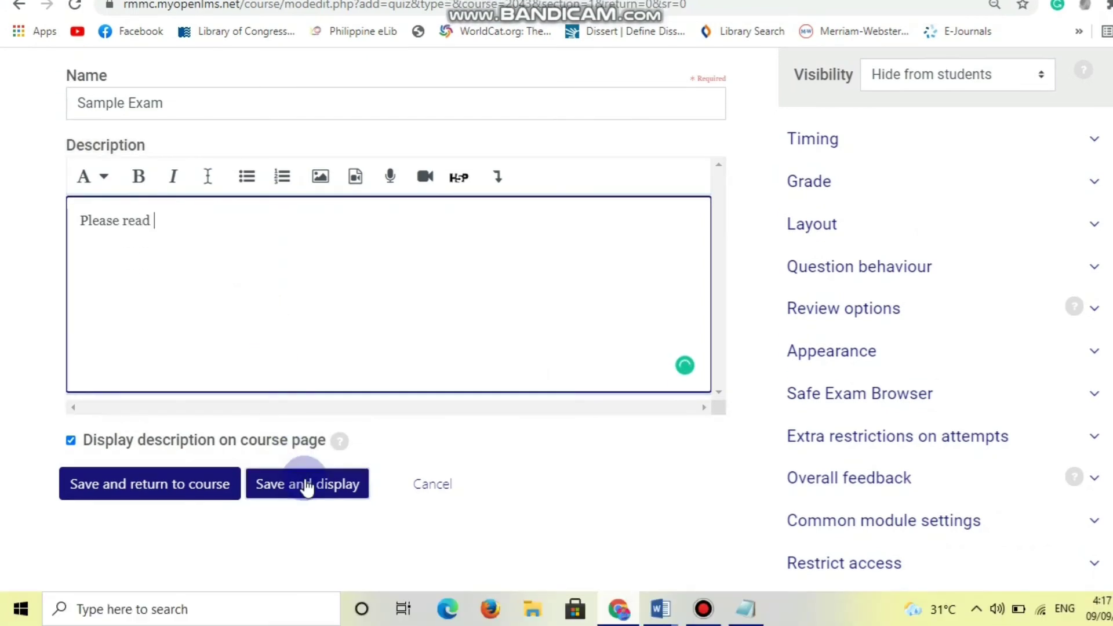
{"action": "left_click", "coordinate": [303, 521]}
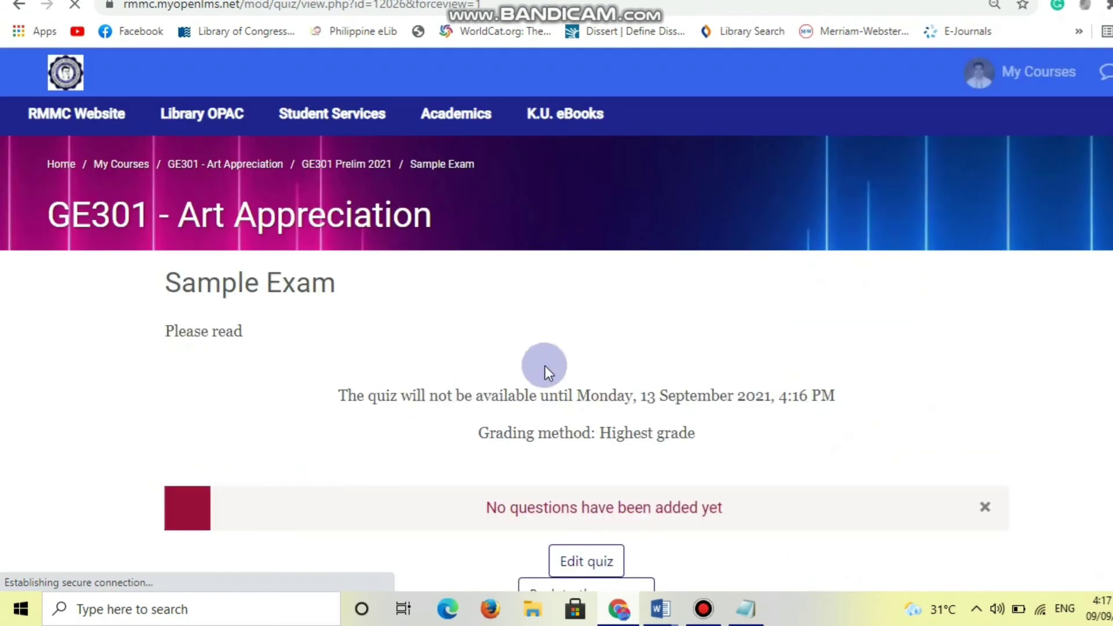
- Go to the quiz's question editing page and choose adding from the question bank
{"action": "scroll", "coordinate": [545, 367], "scroll_direction": "down", "scroll_amount": 2}
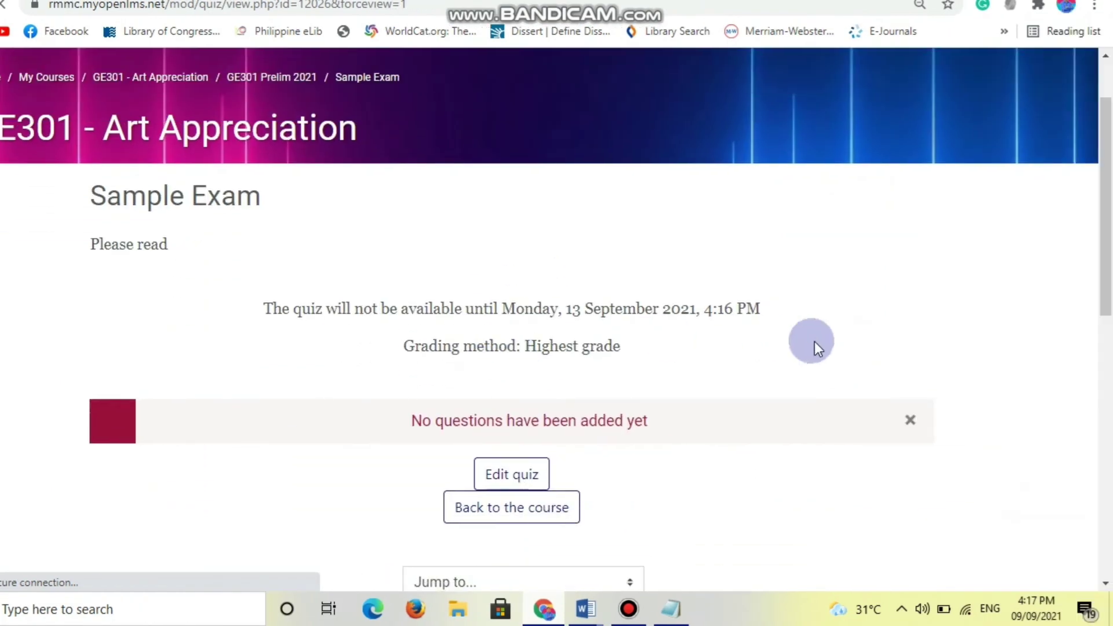
{"action": "left_click", "coordinate": [513, 478]}
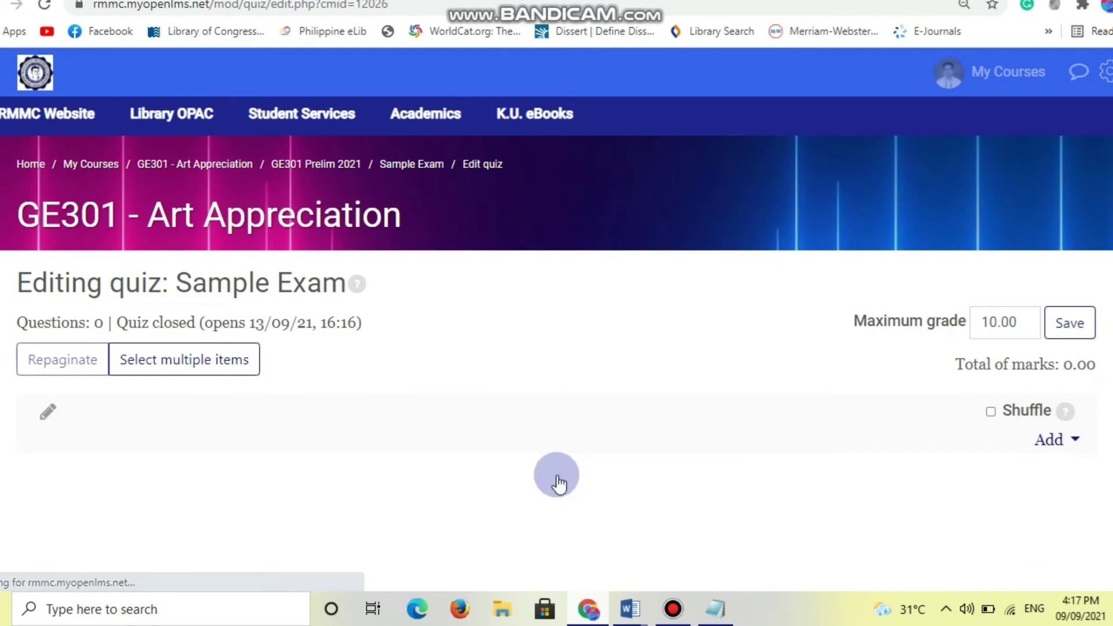
{"action": "scroll", "coordinate": [558, 472], "scroll_direction": "down", "scroll_amount": 2}
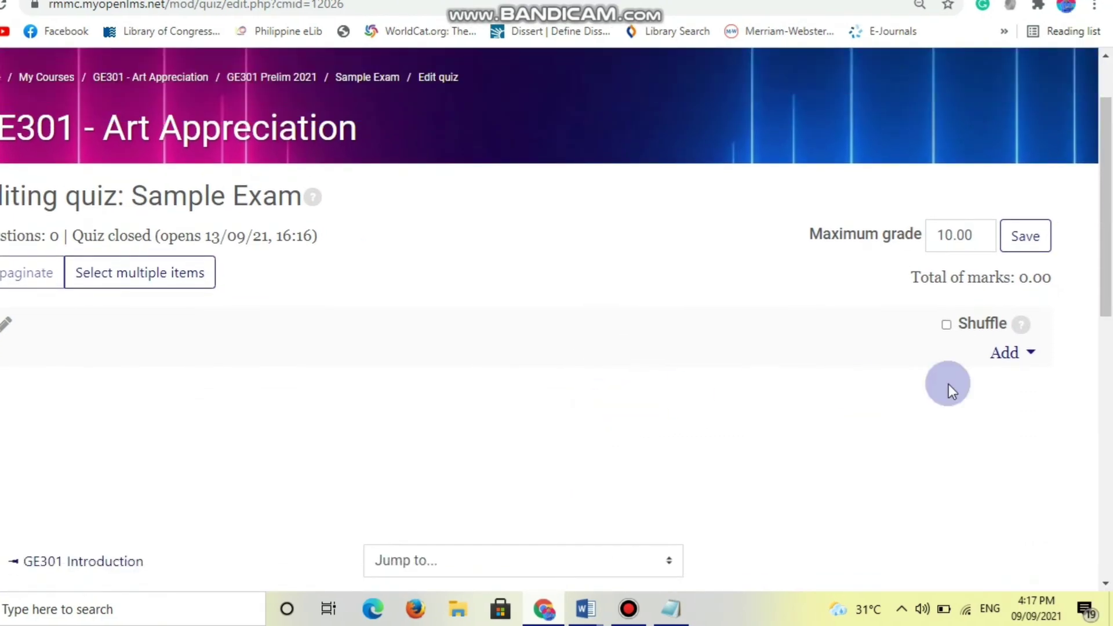
{"action": "left_click", "coordinate": [1027, 358]}
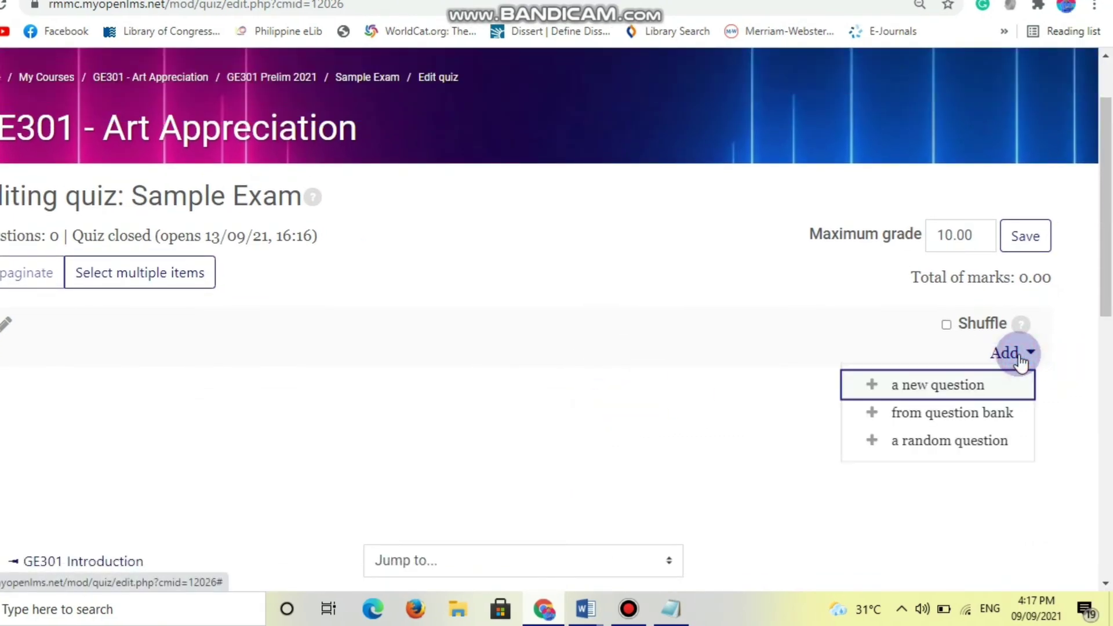
{"action": "left_click", "coordinate": [967, 414]}
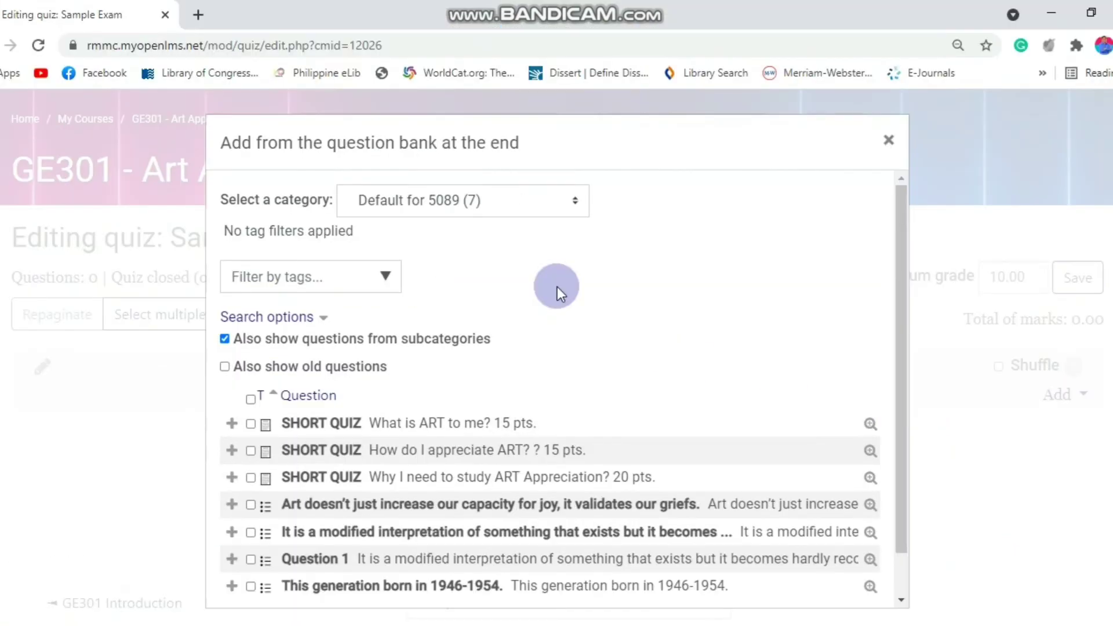
- From the Top for GE301 category, add the joy-and-griefs, modified-interpretation and 1946-1954 generation questions
{"action": "left_click", "coordinate": [481, 161]}
{"action": "left_click", "coordinate": [552, 297]}
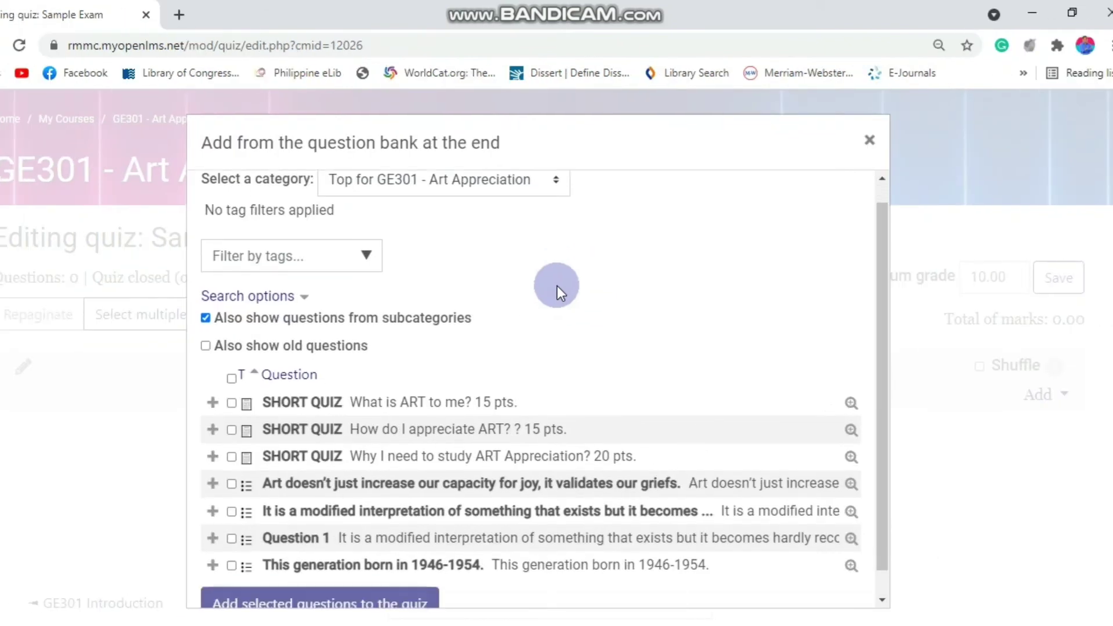
{"action": "scroll", "coordinate": [609, 287], "scroll_direction": "down", "scroll_amount": 1}
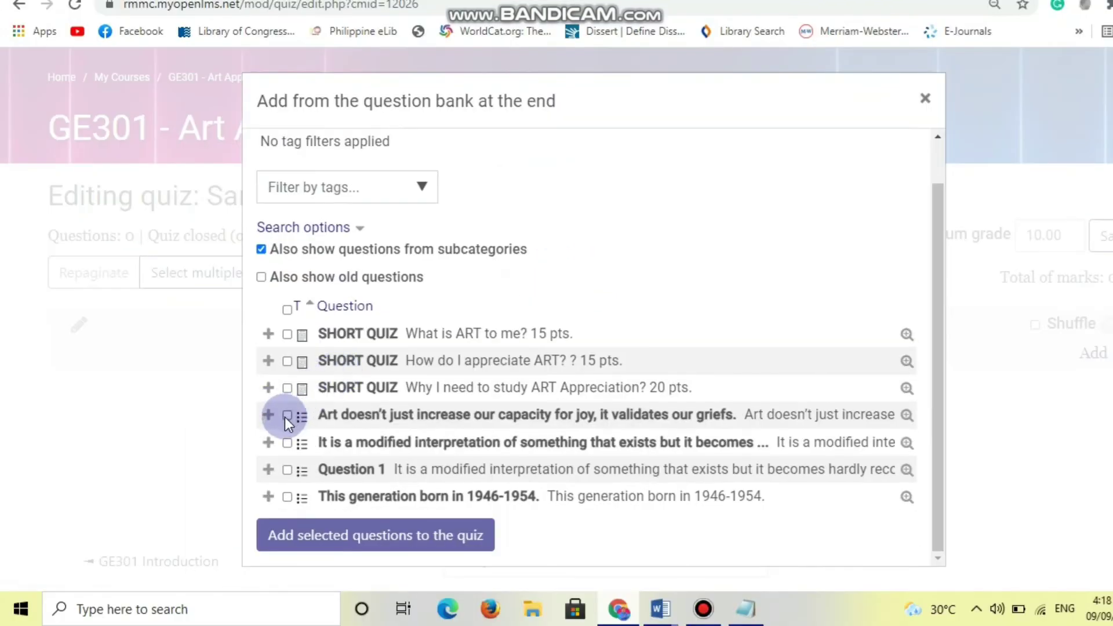
{"action": "left_click", "coordinate": [285, 416]}
{"action": "left_click", "coordinate": [285, 445]}
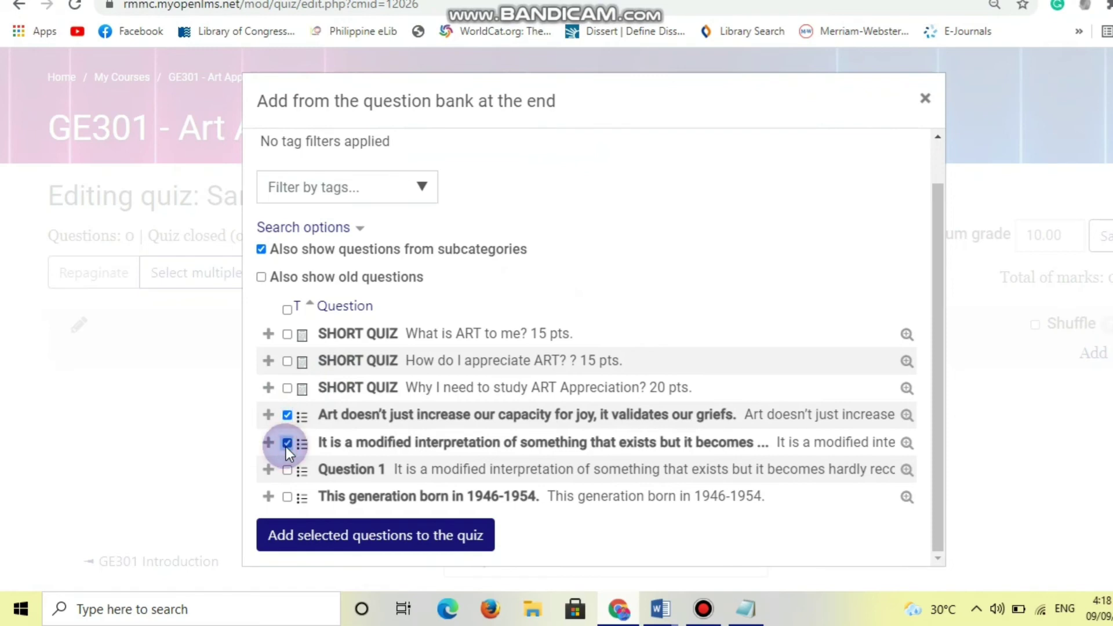
{"action": "left_click", "coordinate": [287, 497]}
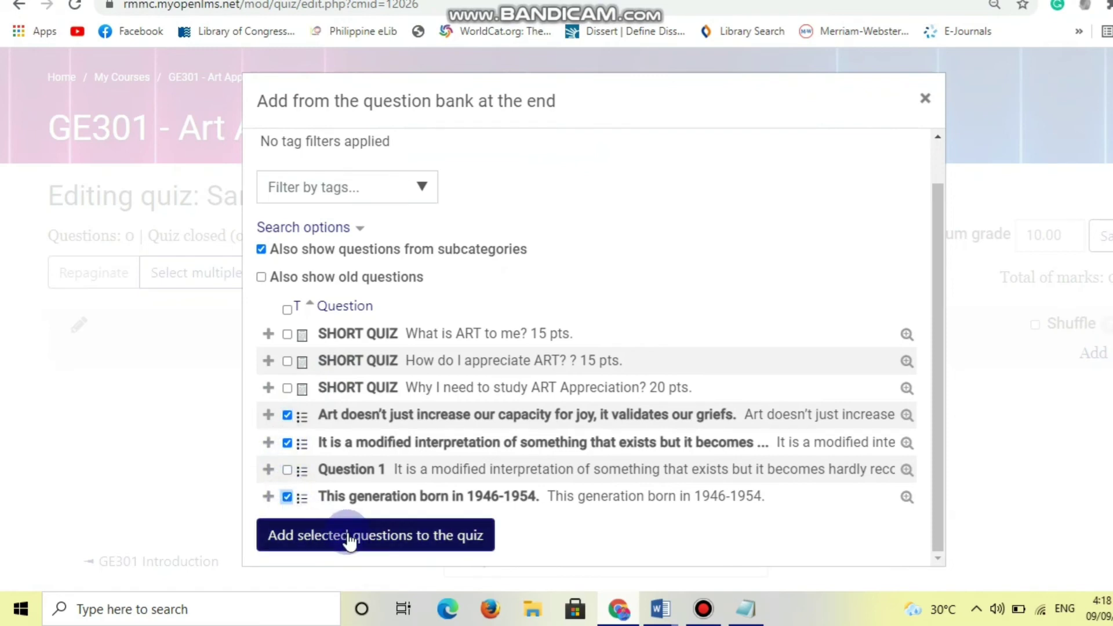
{"action": "left_click", "coordinate": [350, 536]}
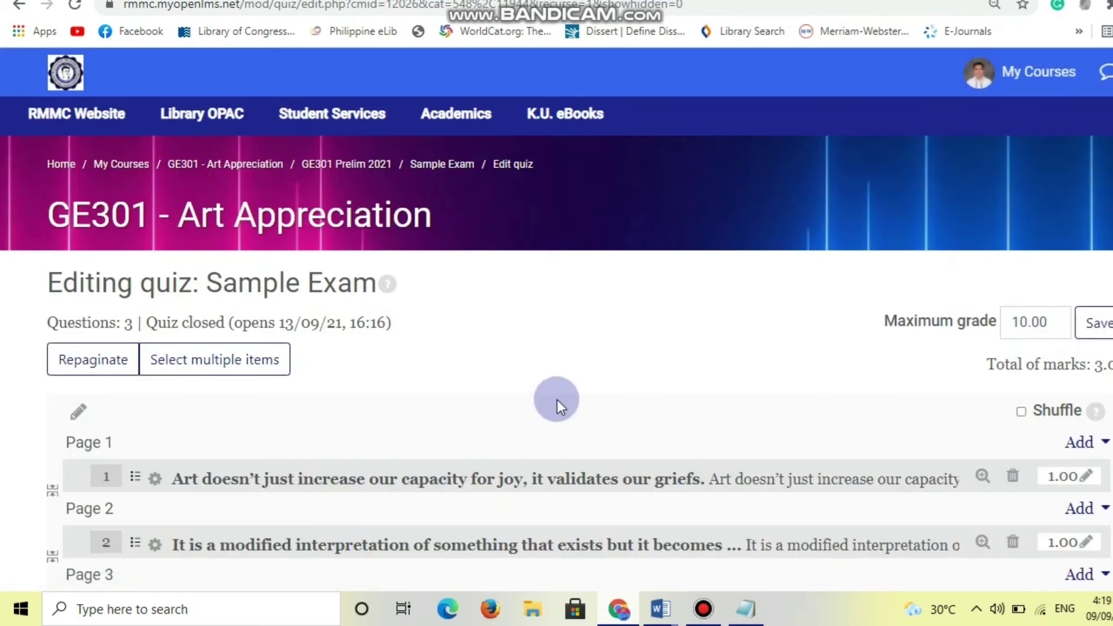
- Change the mark of each of the three questions from 1.00 to 2
{"action": "scroll", "coordinate": [557, 399], "scroll_direction": "down", "scroll_amount": 3}
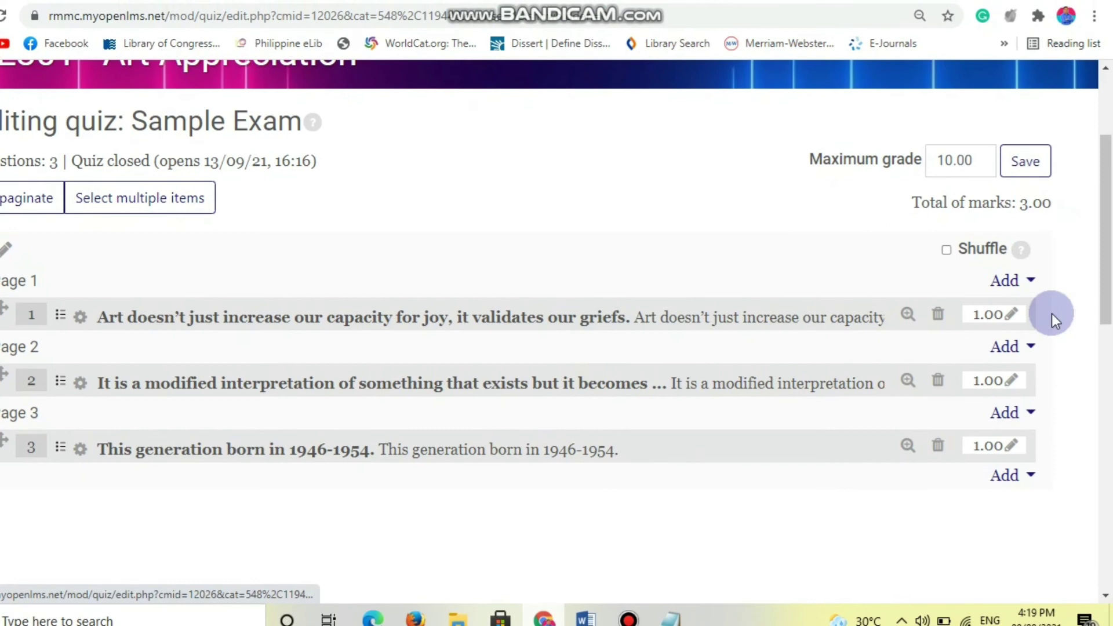
{"action": "left_click", "coordinate": [1011, 318]}
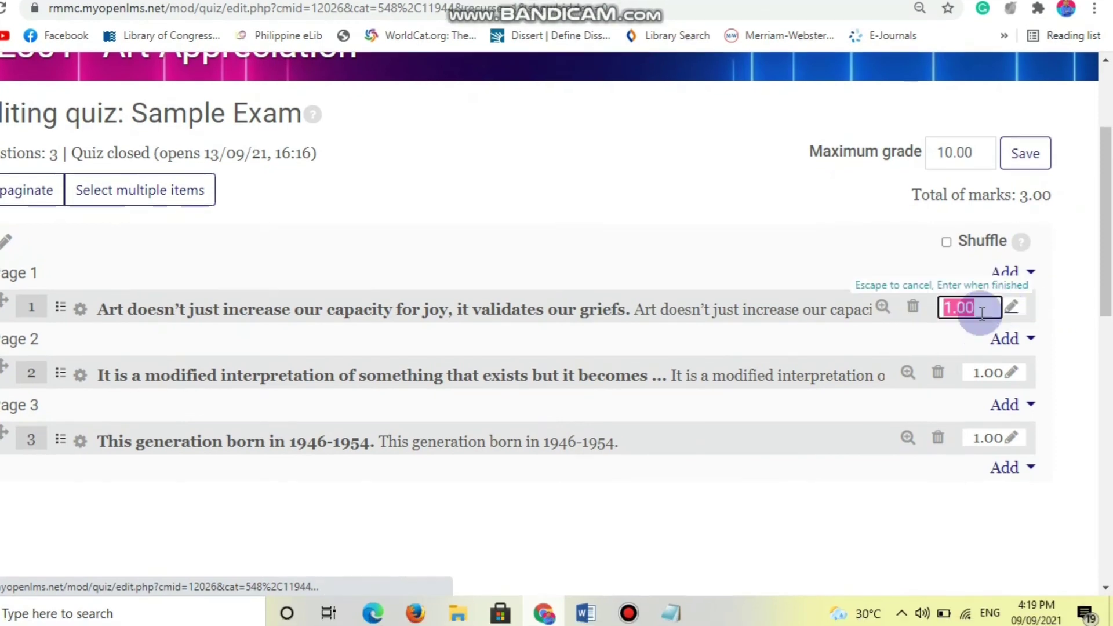
{"action": "left_click", "coordinate": [953, 314]}
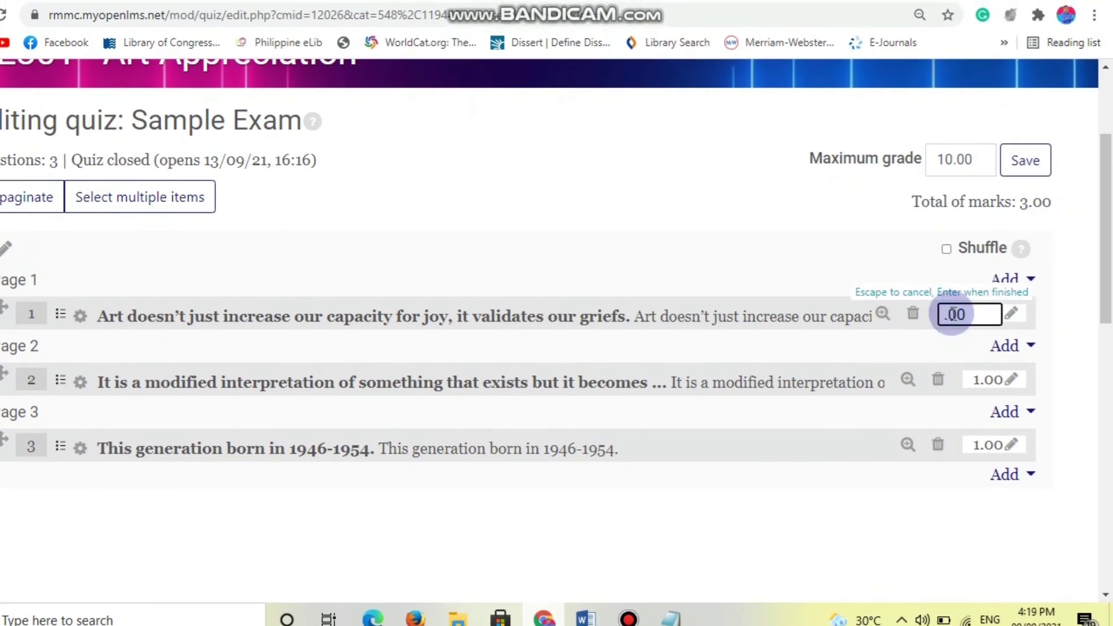
{"action": "key", "text": "Return"}
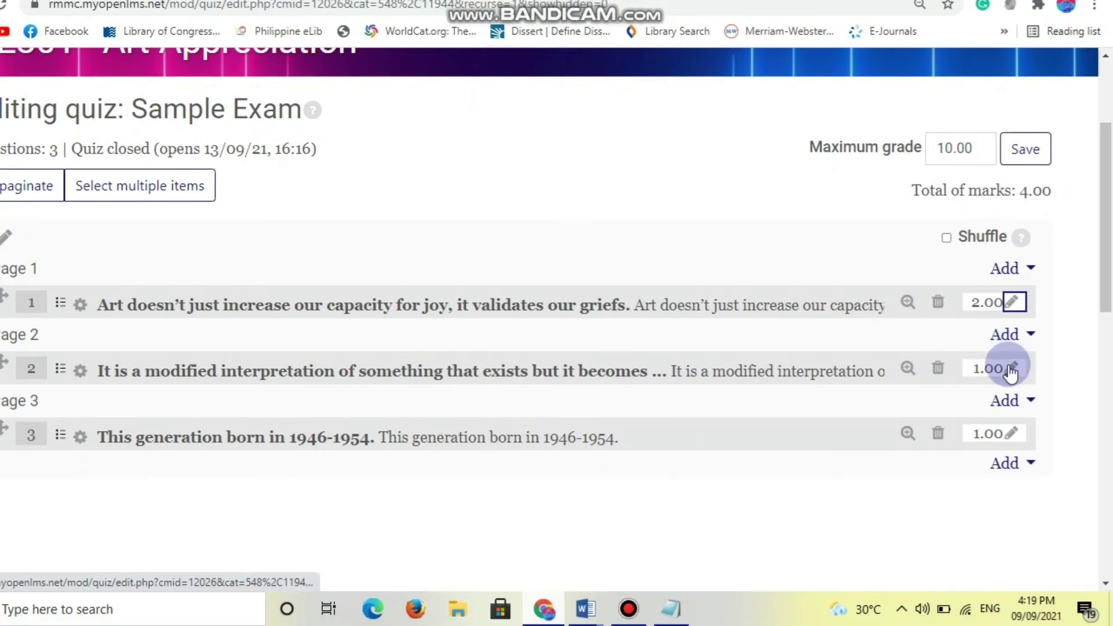
{"action": "left_click", "coordinate": [1011, 369]}
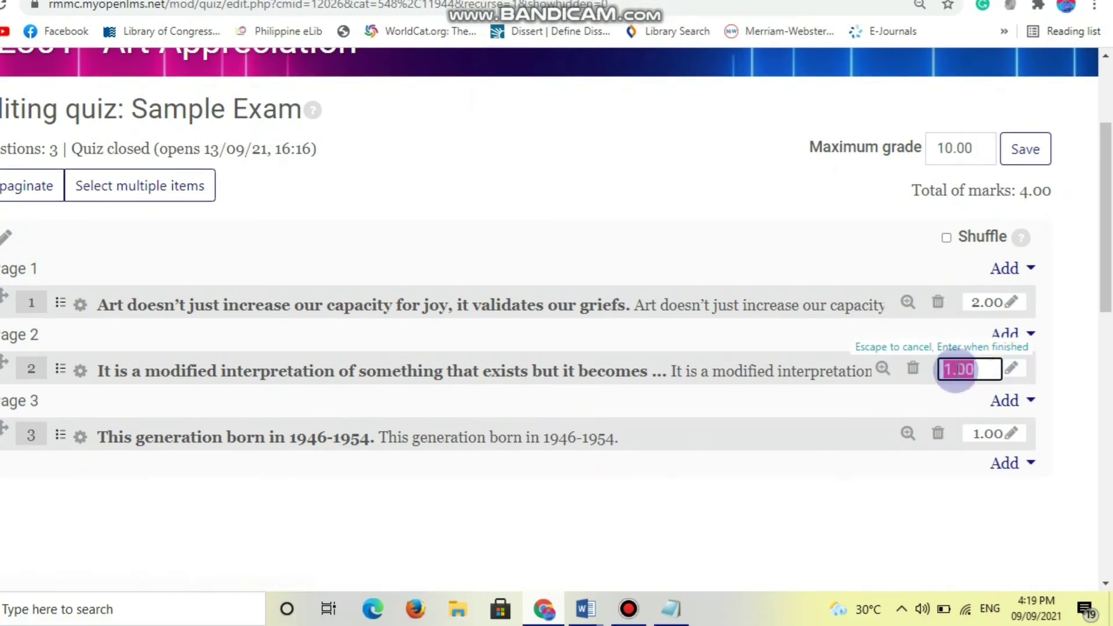
{"action": "left_click", "coordinate": [954, 369]}
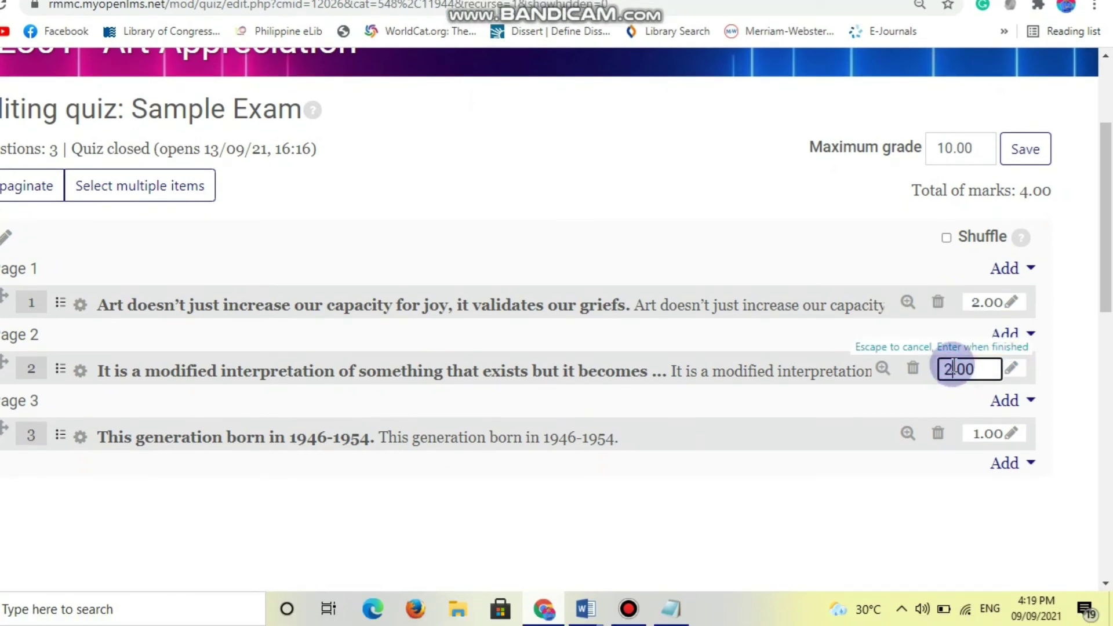
{"action": "type", "text": "2"}
{"action": "key", "text": "Return"}
{"action": "left_click", "coordinate": [1011, 435]}
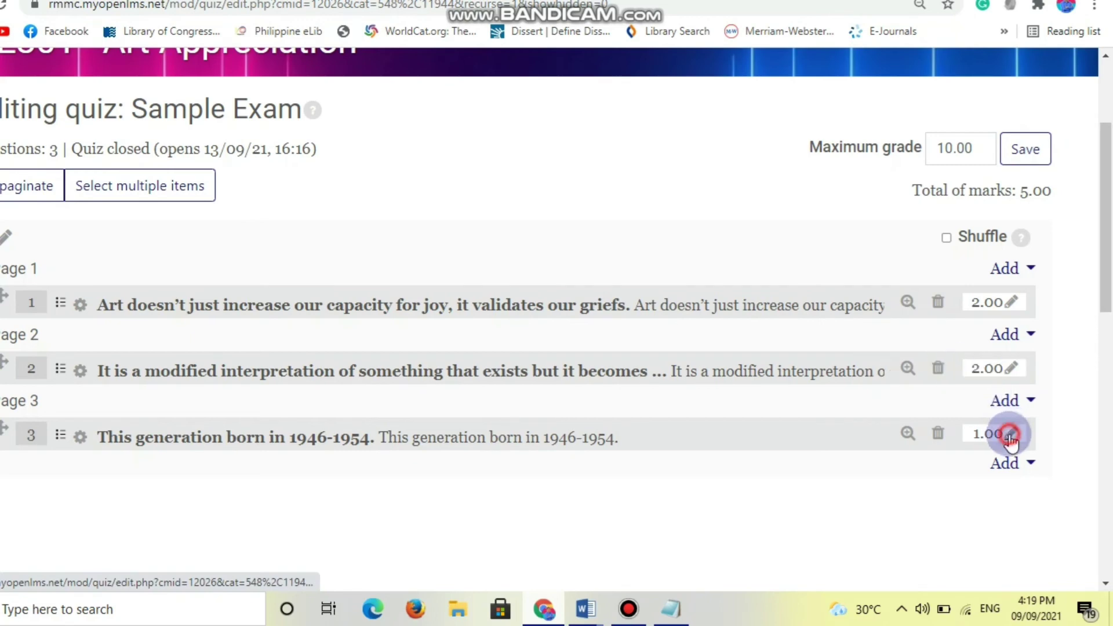
{"action": "left_click", "coordinate": [952, 435]}
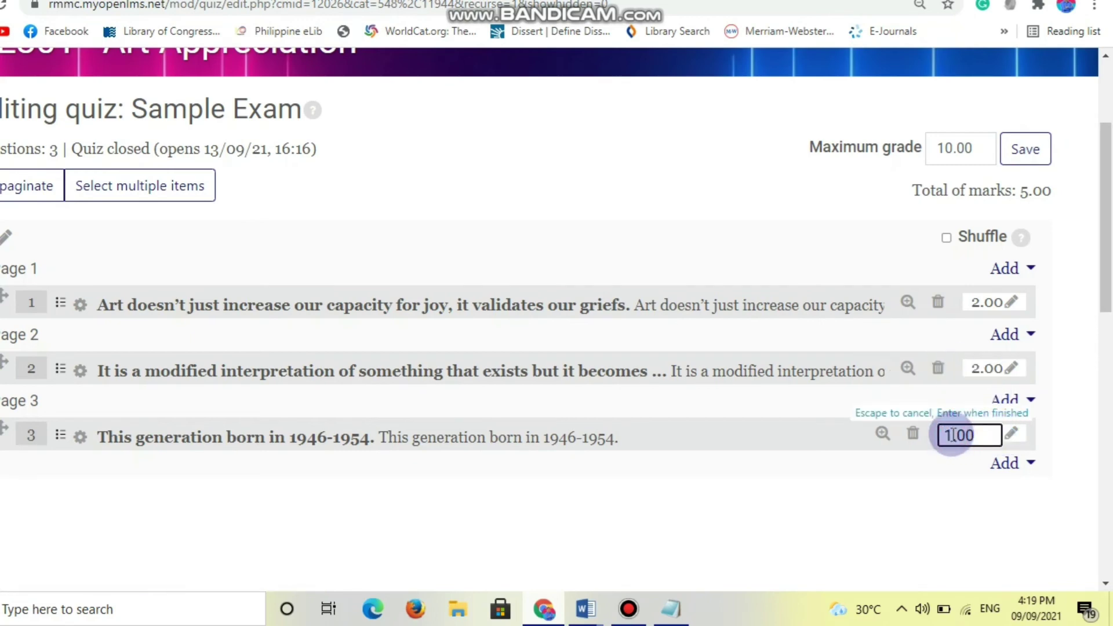
{"action": "type", "text": "2"}
{"action": "key", "text": "Return"}
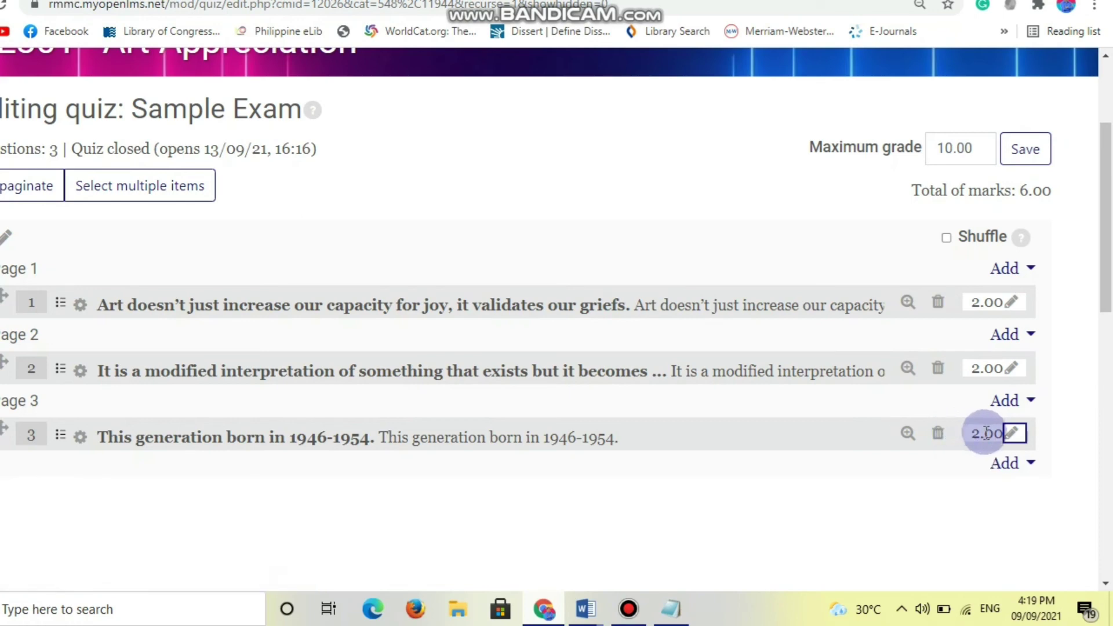
- Save the grade settings, with maximum grade 10.00 and a 6.00 total
{"action": "scroll", "coordinate": [794, 492], "scroll_direction": "down", "scroll_amount": 1}
{"action": "scroll", "coordinate": [792, 486], "scroll_direction": "down", "scroll_amount": 2}
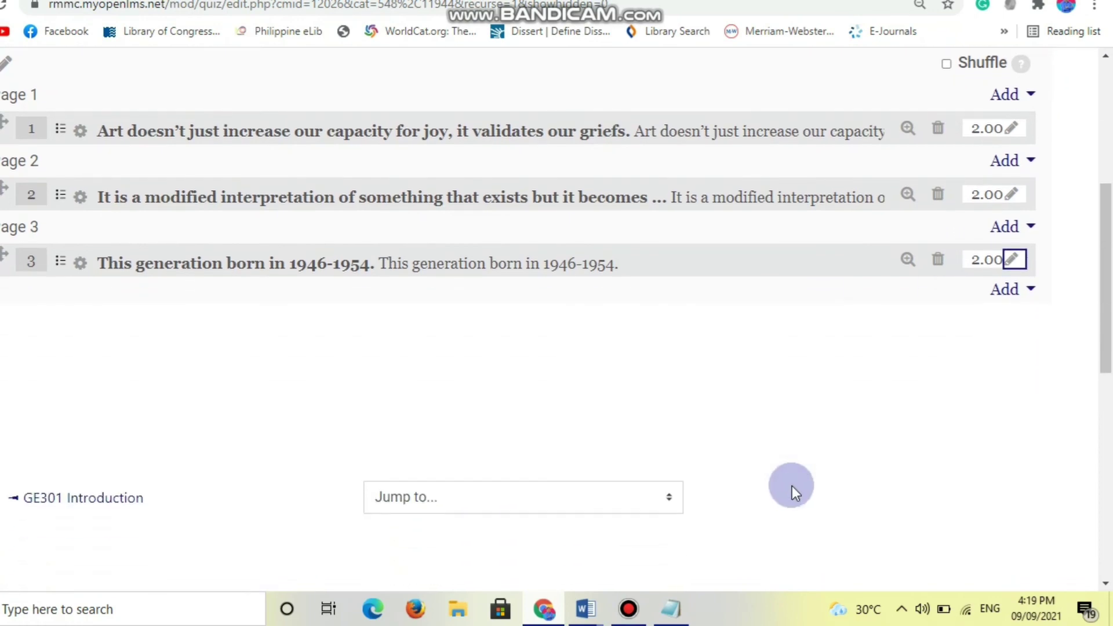
{"action": "scroll", "coordinate": [792, 486], "scroll_direction": "up", "scroll_amount": 3}
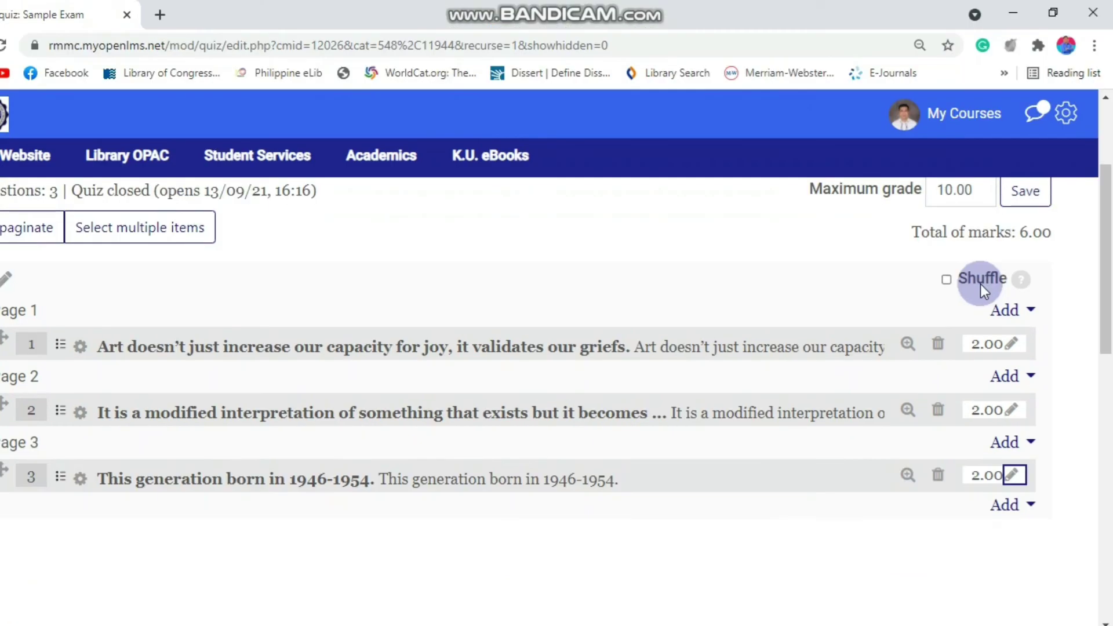
{"action": "scroll", "coordinate": [980, 243], "scroll_direction": "up", "scroll_amount": 3}
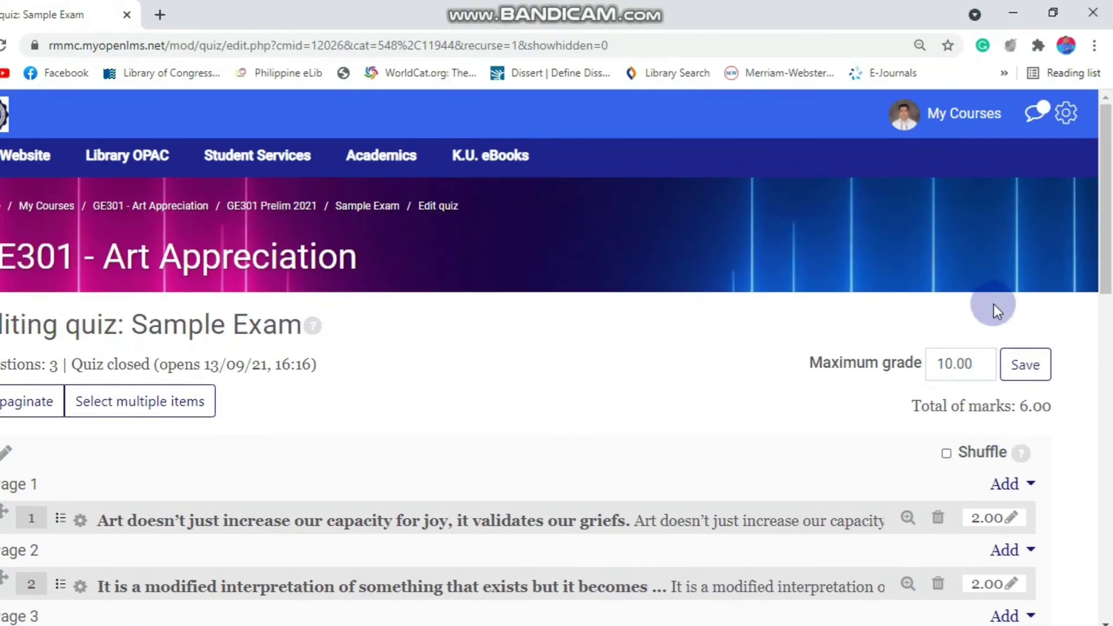
{"action": "scroll", "coordinate": [994, 262], "scroll_direction": "down", "scroll_amount": 2}
{"action": "left_click", "coordinate": [1033, 281]}
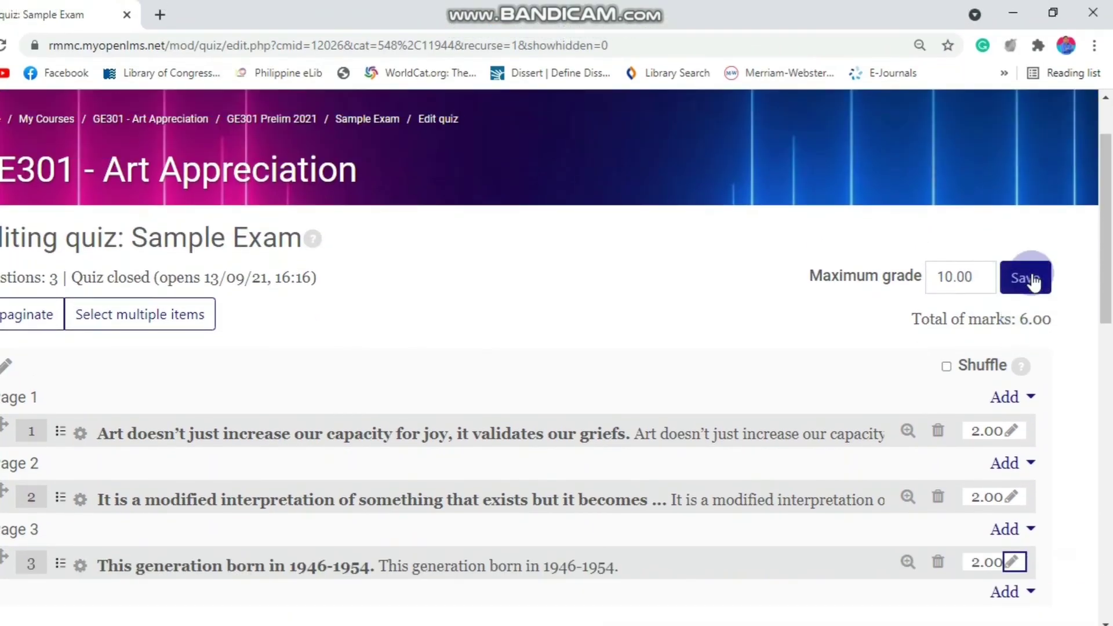
{"action": "left_click", "coordinate": [1032, 281]}
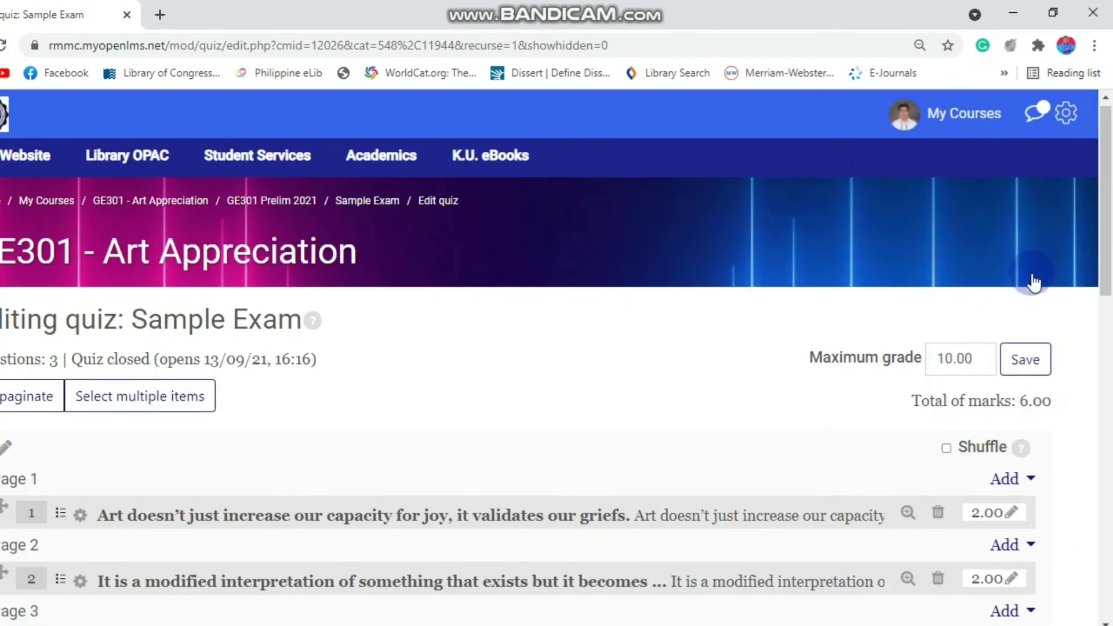
{"action": "scroll", "coordinate": [1029, 278], "scroll_direction": "down", "scroll_amount": 2}
{"action": "scroll", "coordinate": [1026, 276], "scroll_direction": "up", "scroll_amount": 2}
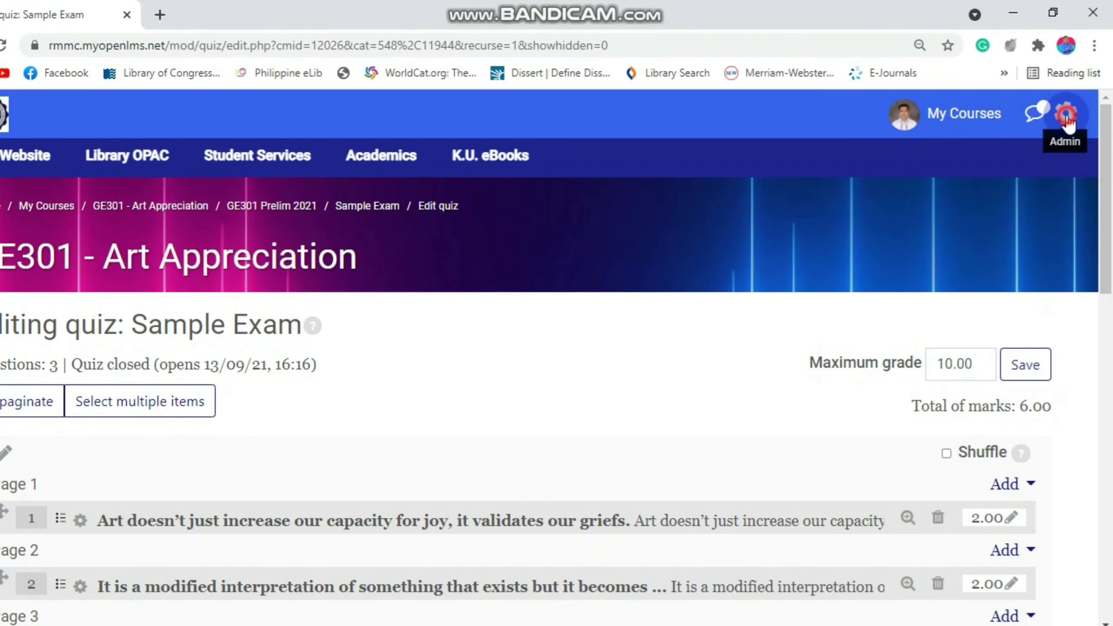
- Start a quiz preview and answer Question 1 with Self-Understanding
{"action": "left_click", "coordinate": [1066, 112]}
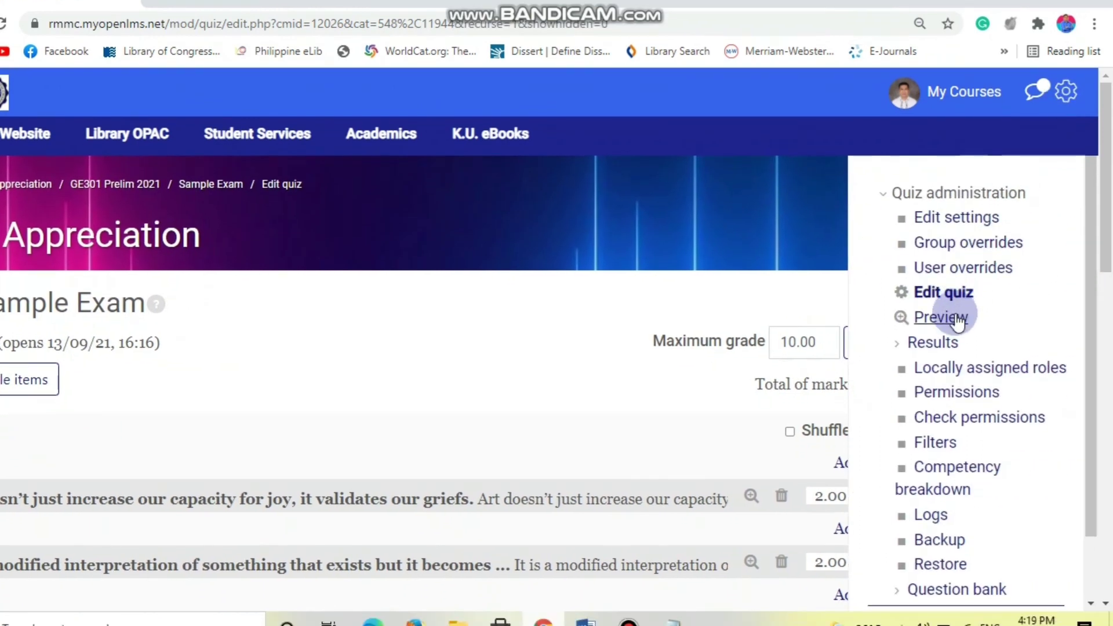
{"action": "left_click", "coordinate": [957, 320]}
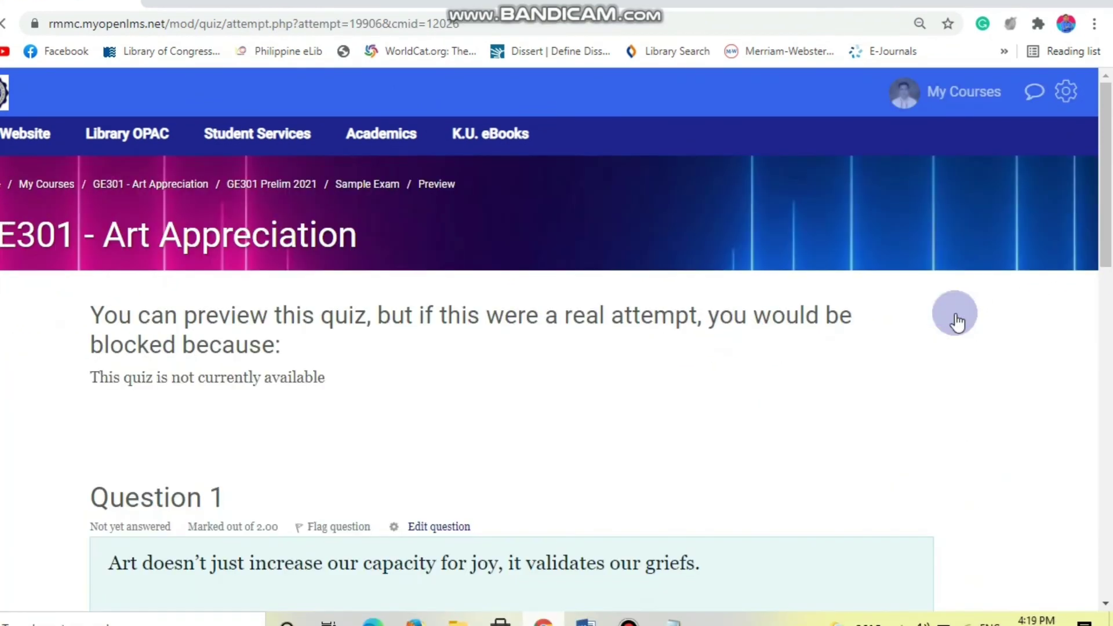
{"action": "scroll", "coordinate": [956, 320], "scroll_direction": "down", "scroll_amount": 4}
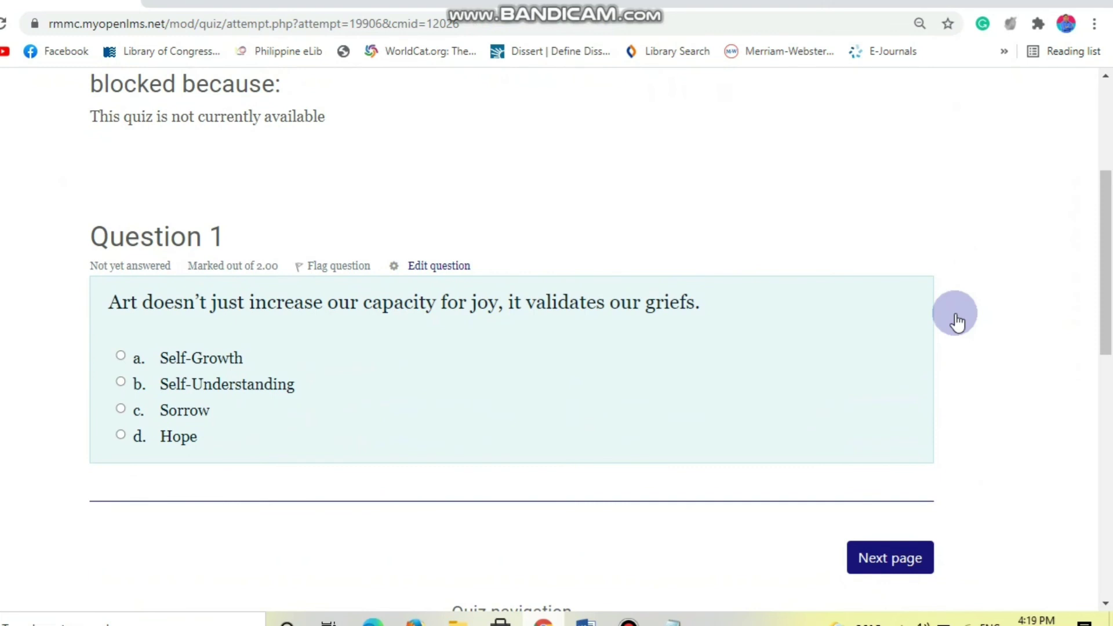
{"action": "left_click", "coordinate": [121, 382]}
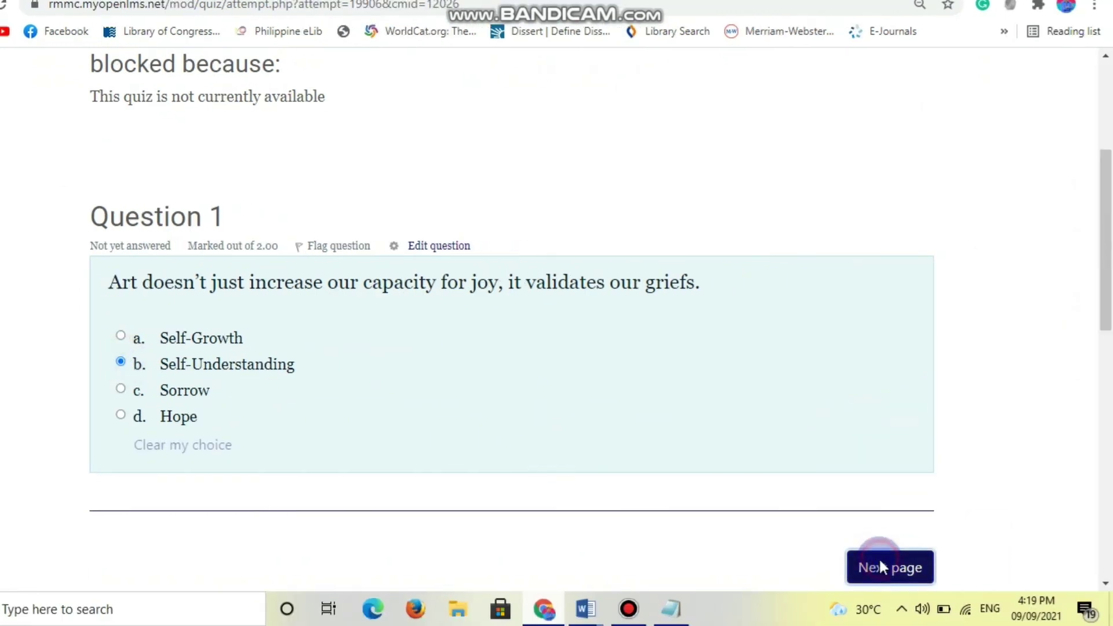
{"action": "left_click", "coordinate": [881, 563]}
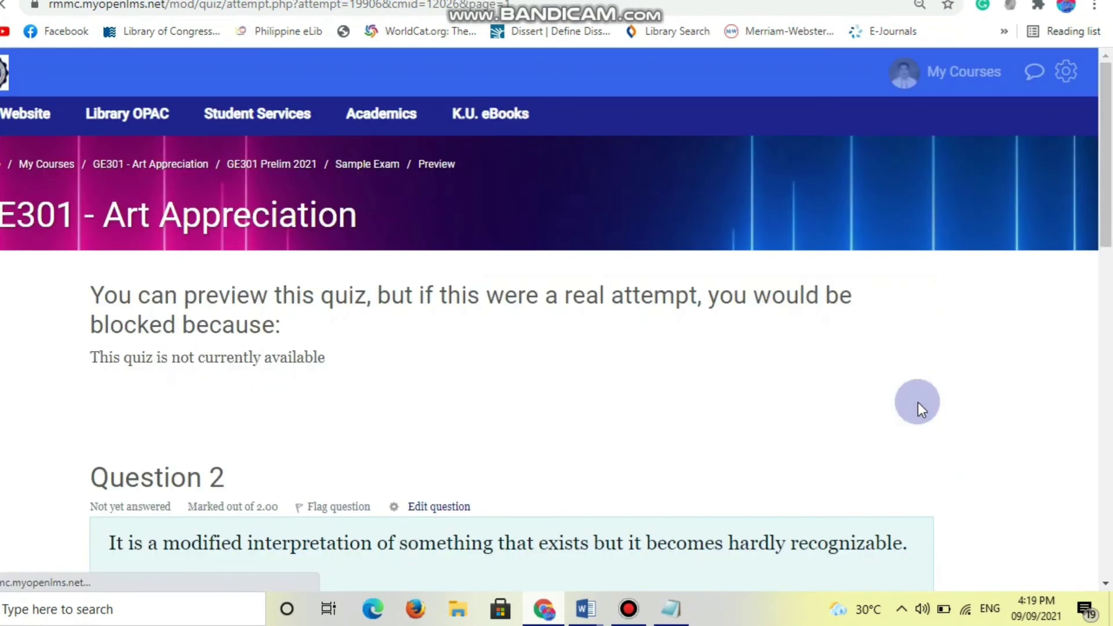
- Answer Question 2 with Abstract and Question 3 with Baby Boomers, then finish the attempt
{"action": "scroll", "coordinate": [917, 403], "scroll_direction": "down", "scroll_amount": 4}
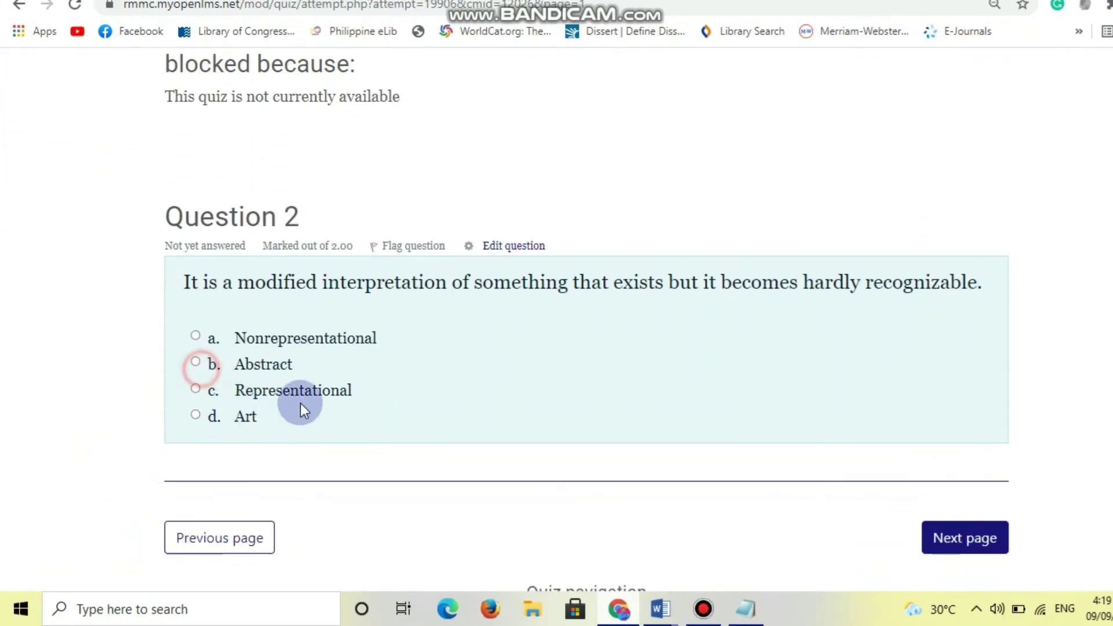
{"action": "left_click", "coordinate": [116, 357]}
{"action": "left_click", "coordinate": [201, 363]}
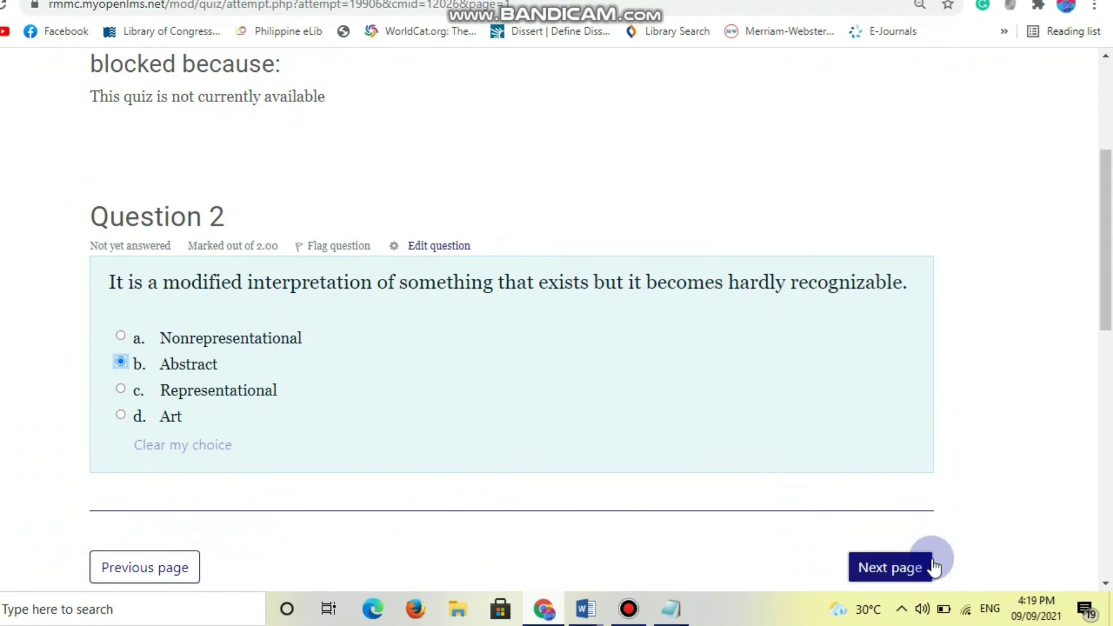
{"action": "left_click", "coordinate": [973, 561]}
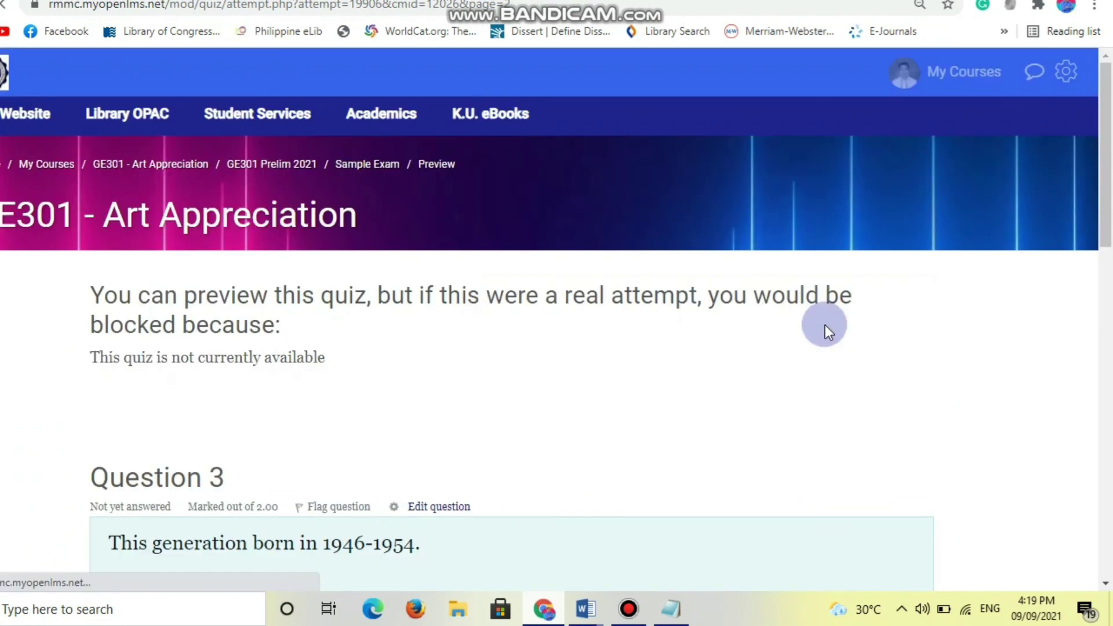
{"action": "scroll", "coordinate": [826, 324], "scroll_direction": "down", "scroll_amount": 3}
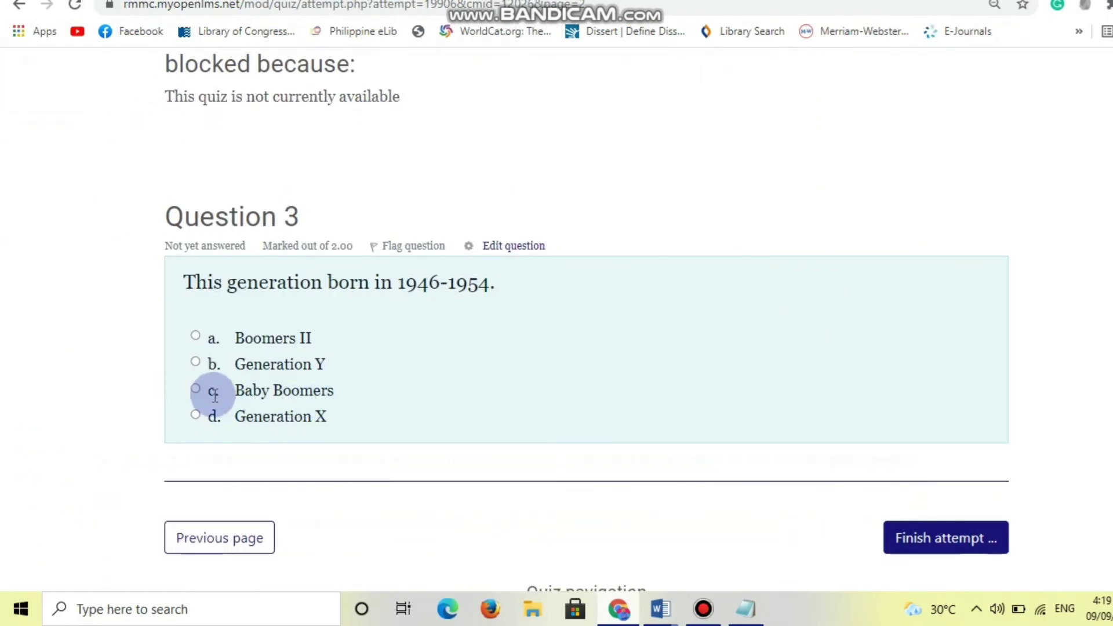
{"action": "left_click", "coordinate": [195, 389]}
{"action": "left_click", "coordinate": [945, 540]}
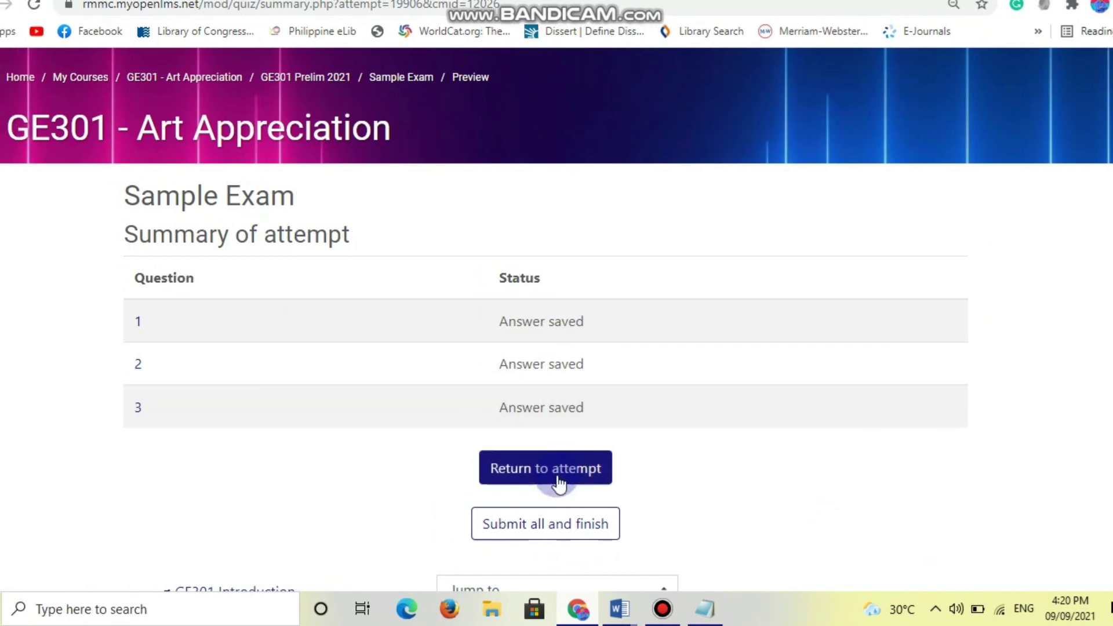
{"action": "scroll", "coordinate": [720, 472], "scroll_direction": "down", "scroll_amount": 3}
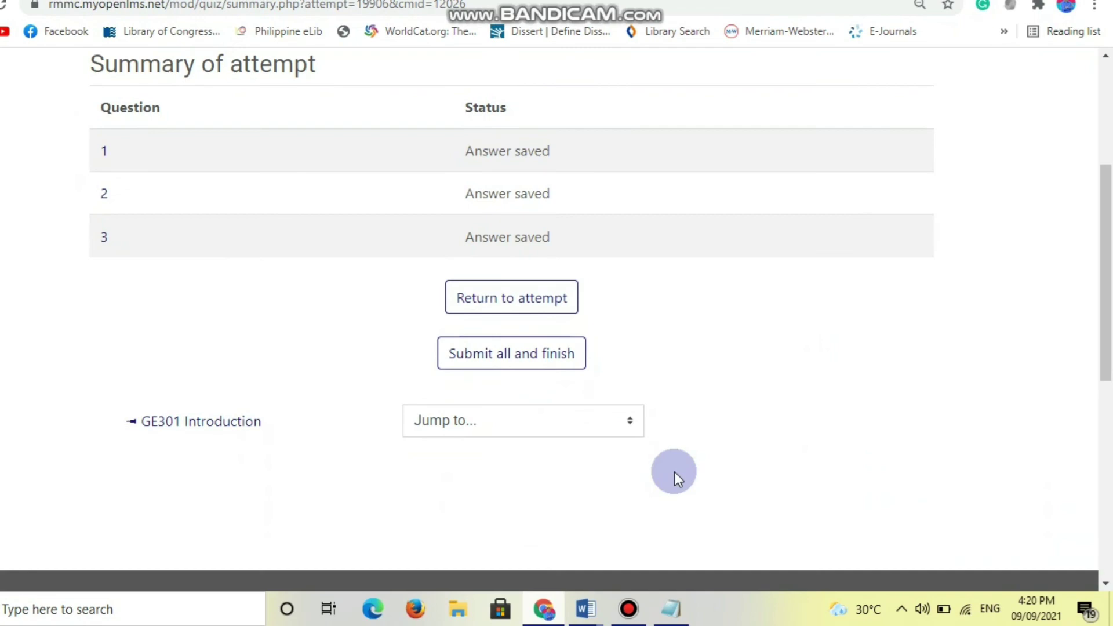
{"action": "scroll", "coordinate": [721, 472], "scroll_direction": "up", "scroll_amount": 4}
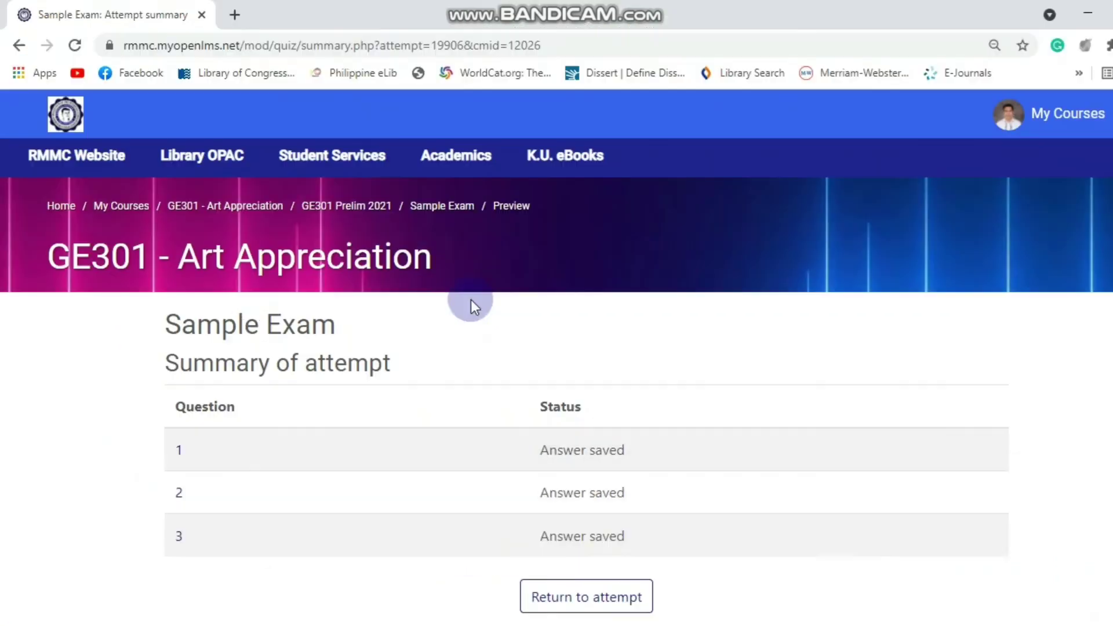
- Go back to GE301 Prelim 2021 and scroll to the unpublished Sample Exam quiz card
{"action": "left_click", "coordinate": [263, 154]}
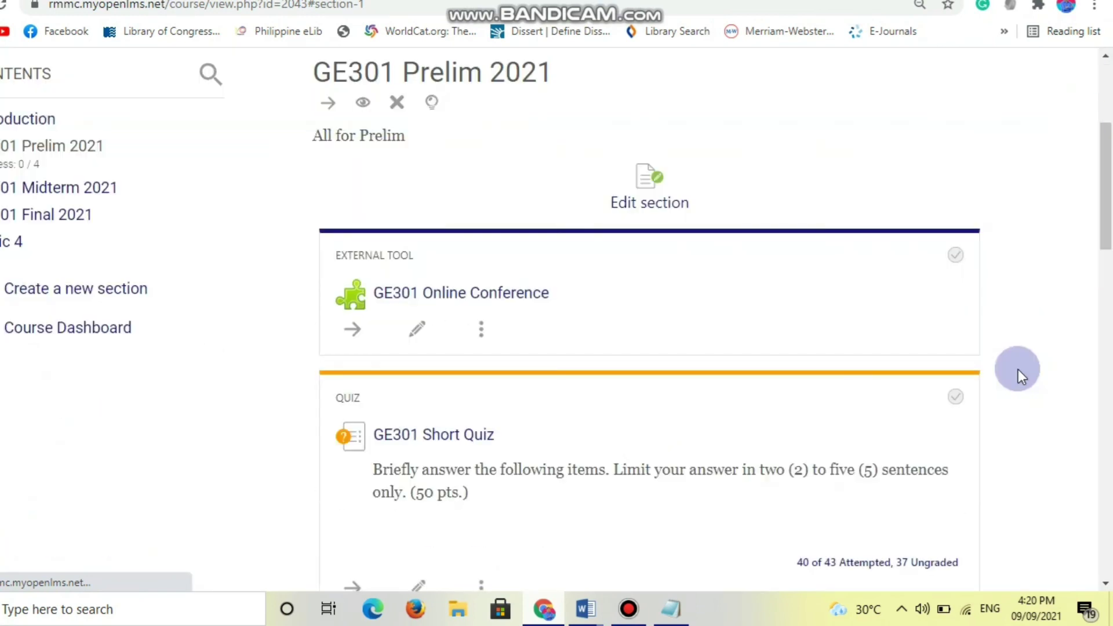
{"action": "scroll", "coordinate": [1018, 370], "scroll_direction": "down", "scroll_amount": 4}
{"action": "scroll", "coordinate": [1018, 370], "scroll_direction": "down", "scroll_amount": 7}
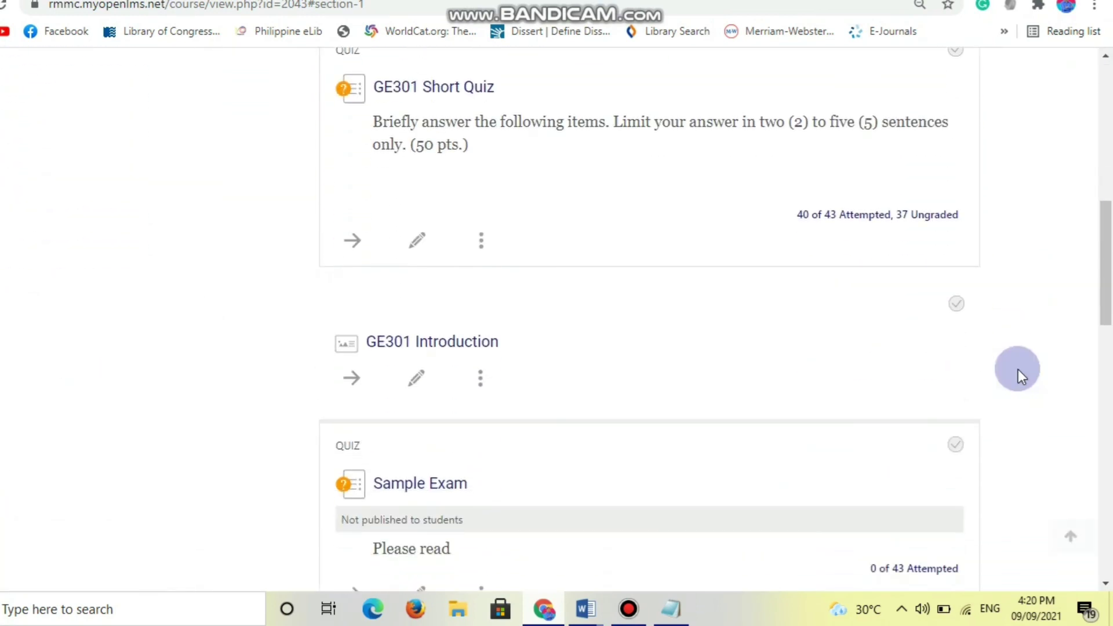
{"action": "scroll", "coordinate": [1018, 370], "scroll_direction": "up", "scroll_amount": 2}
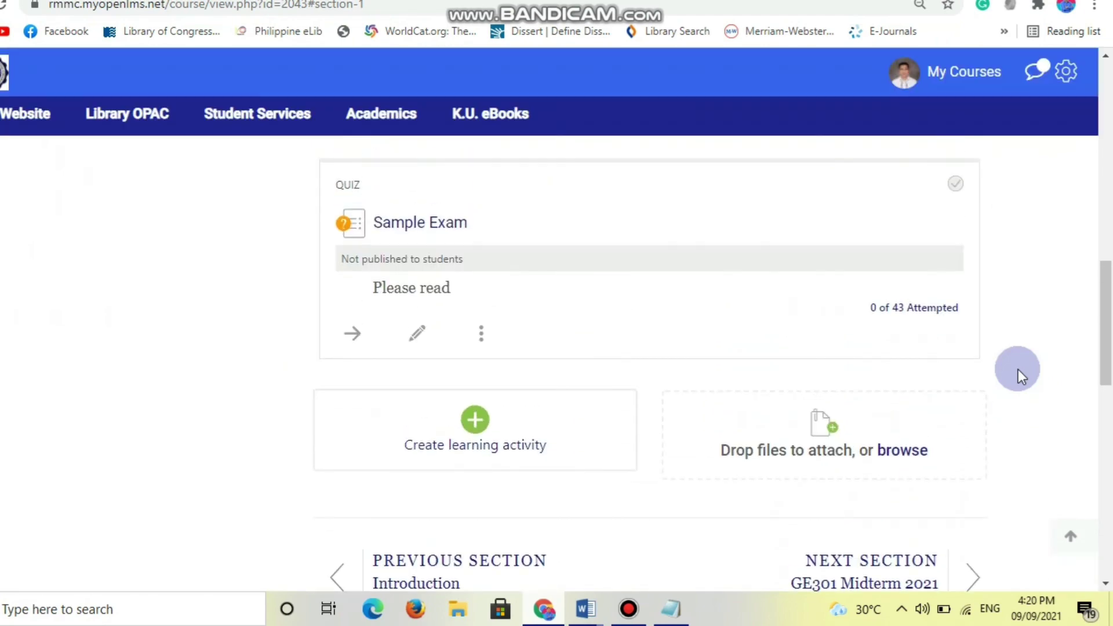